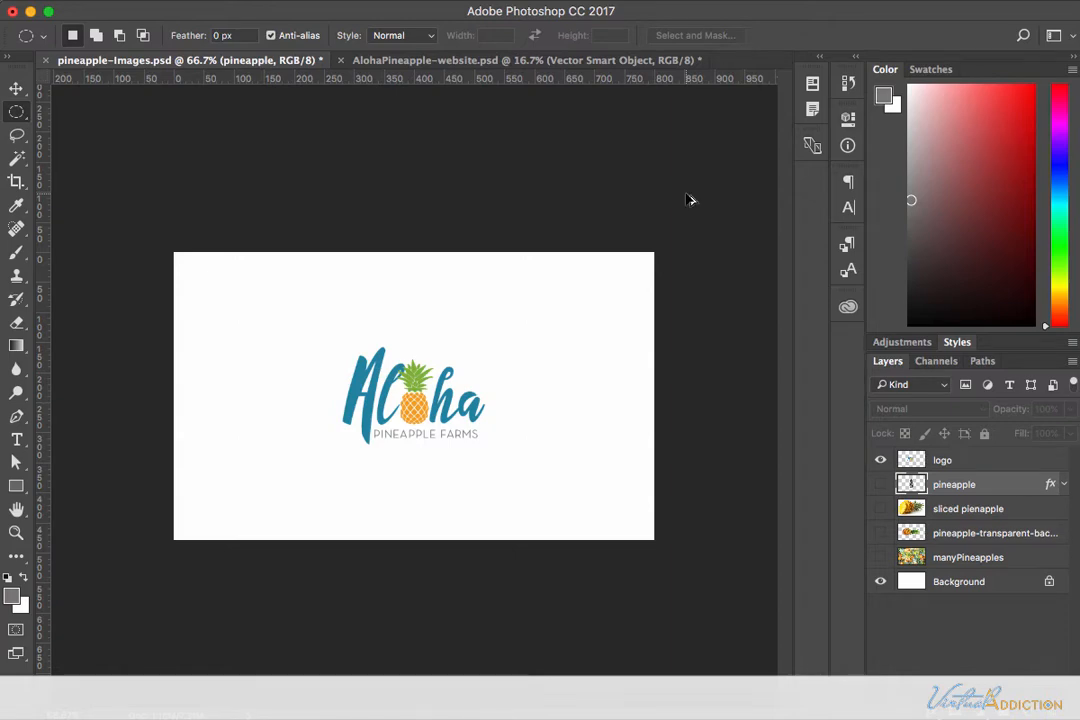
Step: Open Save for Web for the logo image, centre the logo in the previews and set the second preview's format to GIF
{"action": "key", "text": "super+alt+shift+s"}
{"action": "left_click_drag", "start_coordinate": [633, 177], "coordinate": [551, 177]}
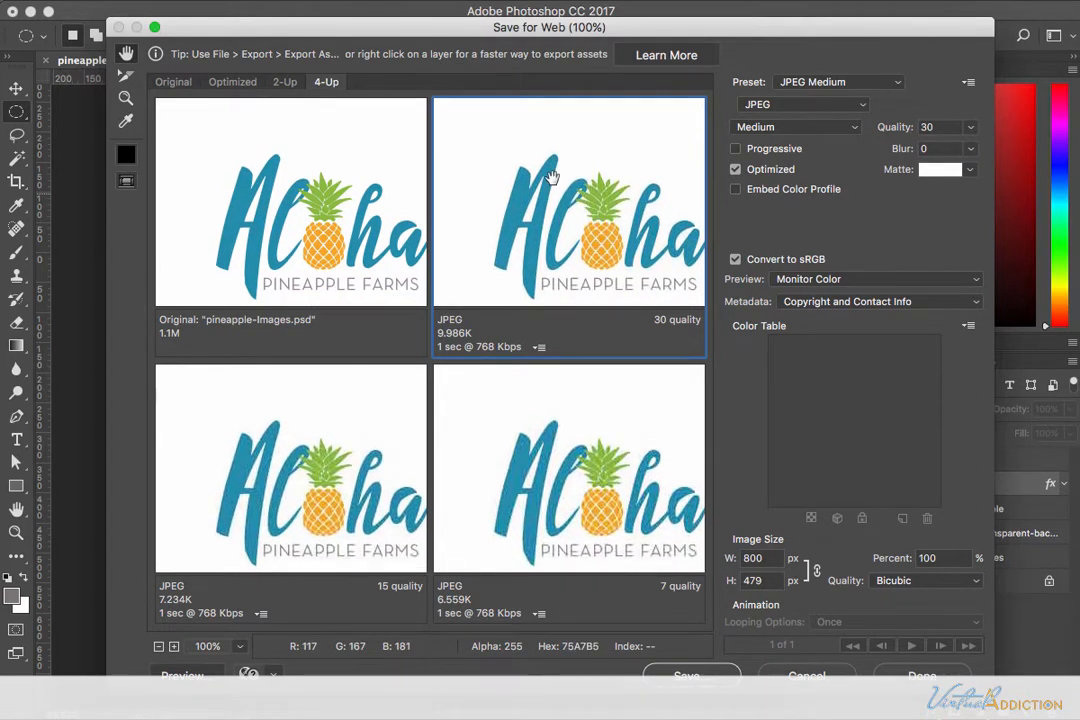
{"action": "left_click_drag", "start_coordinate": [551, 177], "coordinate": [505, 163]}
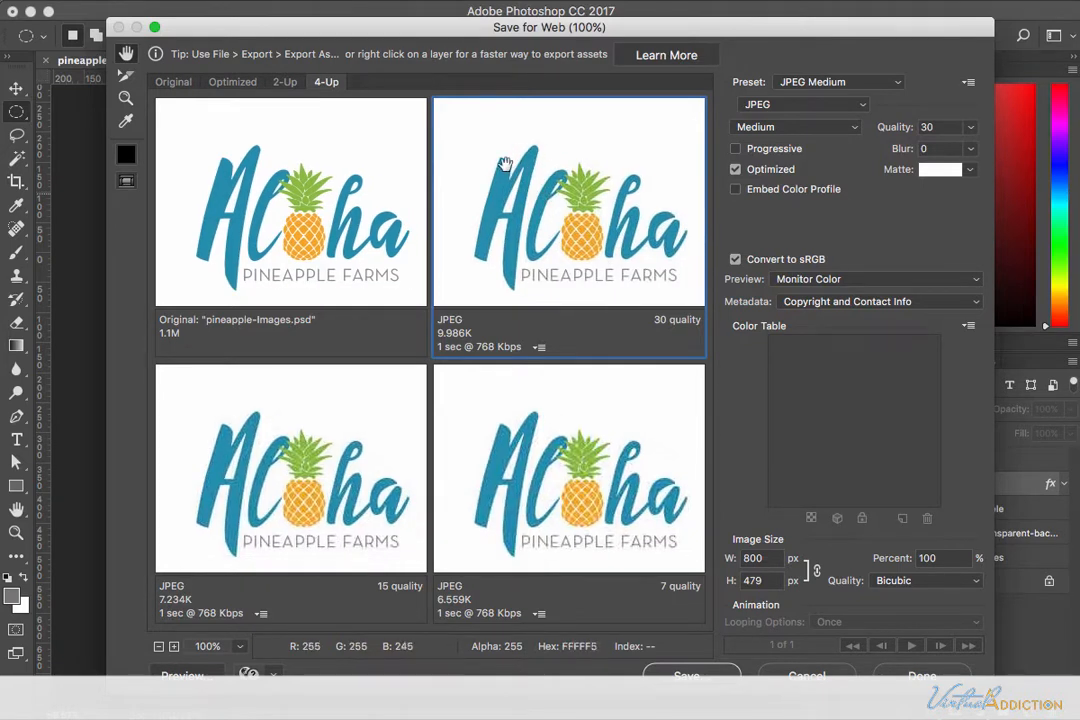
{"action": "left_click", "coordinate": [786, 105]}
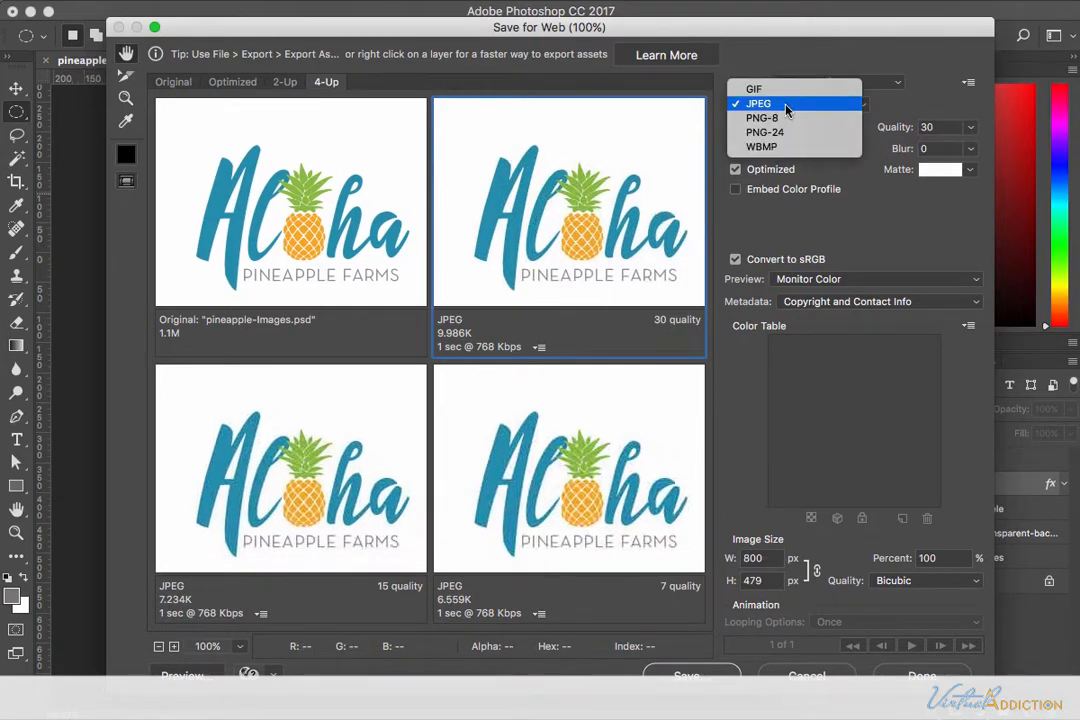
{"action": "left_click", "coordinate": [786, 92]}
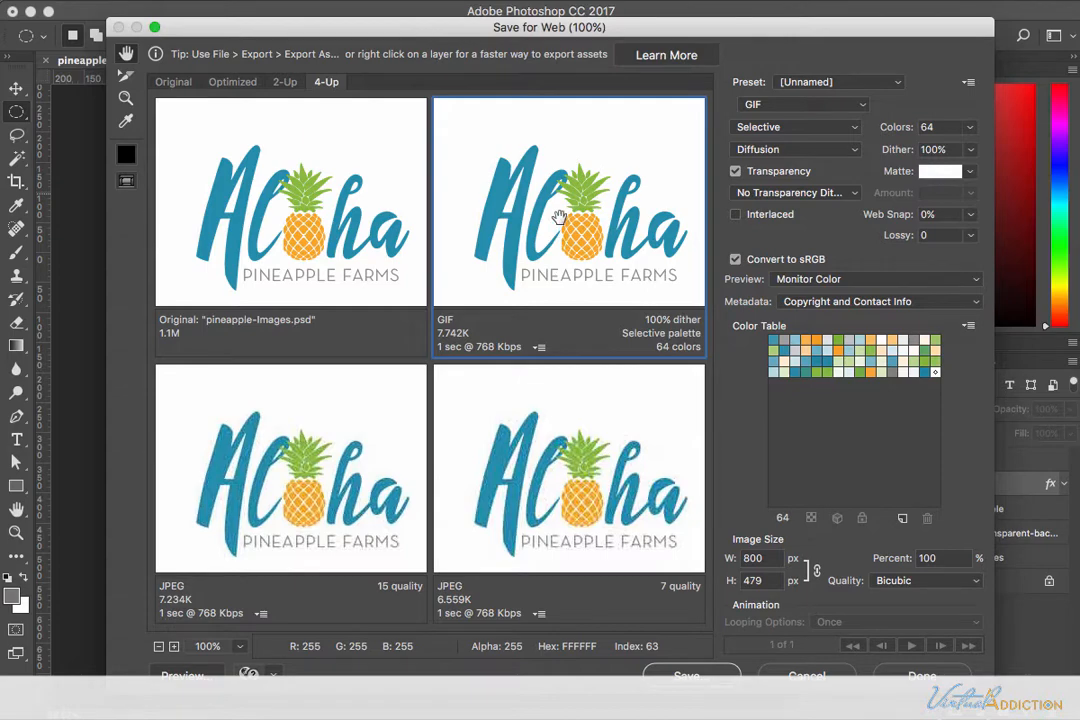
Step: Examine the edge pixels of the logo's lettering and pineapple across the original, GIF and JPEG previews at high magnification, and return to 100%
{"action": "left_click", "coordinate": [126, 97]}
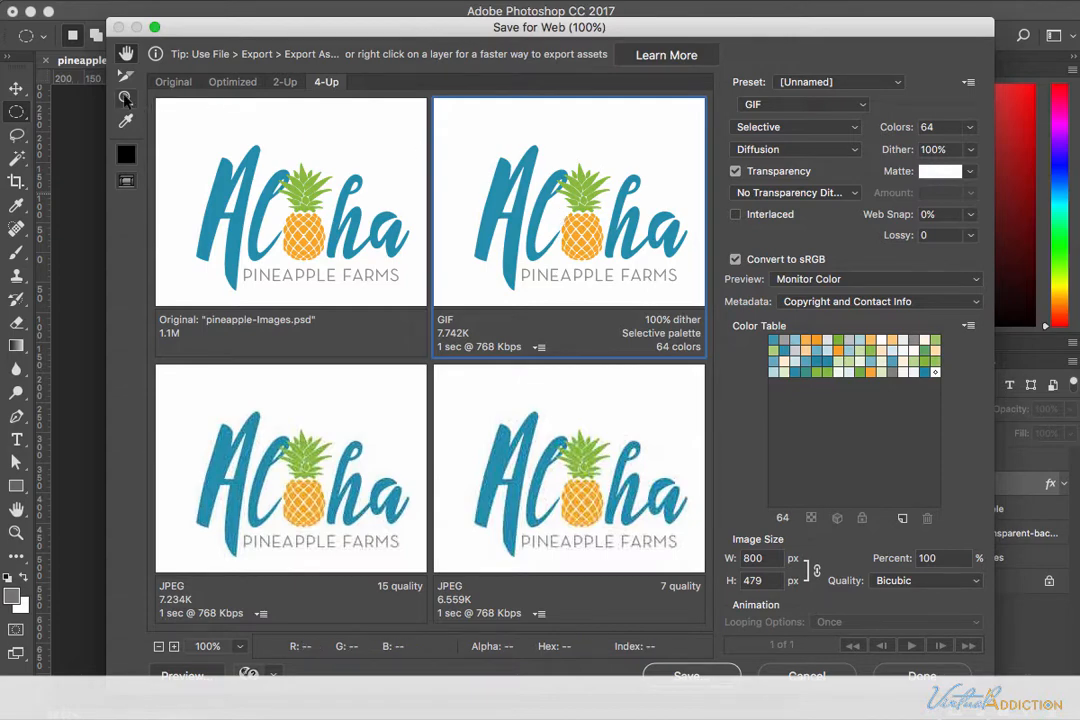
{"action": "left_click", "coordinate": [330, 212]}
{"action": "left_click", "coordinate": [330, 221]}
{"action": "left_click", "coordinate": [330, 221]}
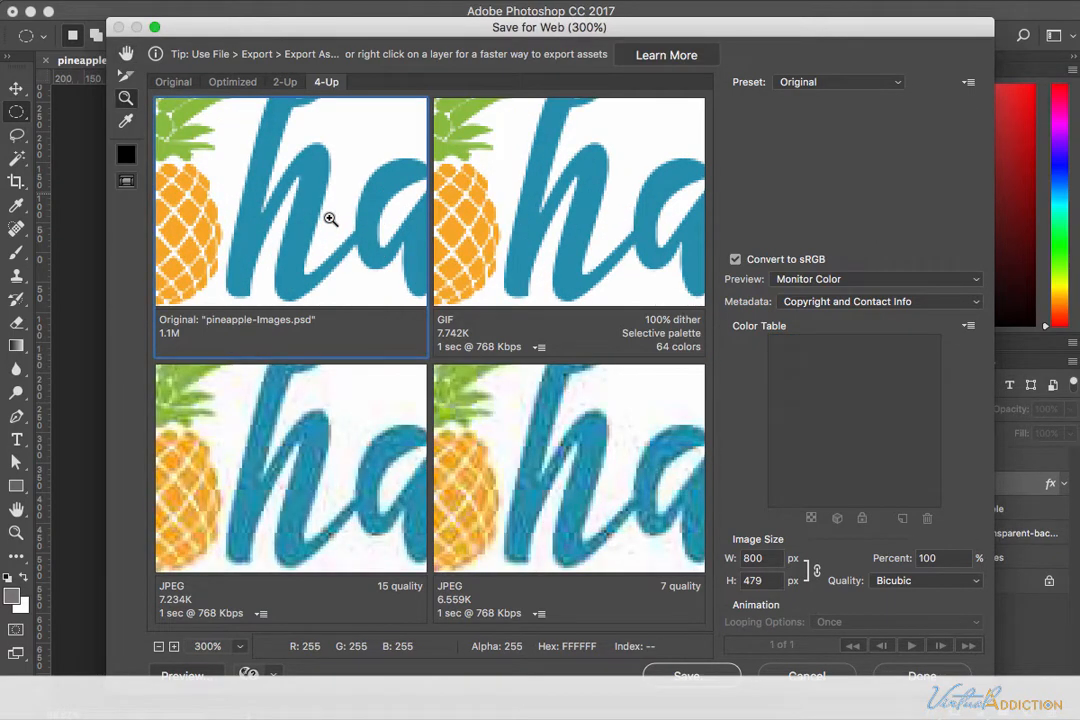
{"action": "left_click", "coordinate": [330, 218]}
{"action": "left_click", "coordinate": [330, 218]}
{"action": "left_click_drag", "start_coordinate": [234, 200], "coordinate": [339, 202]}
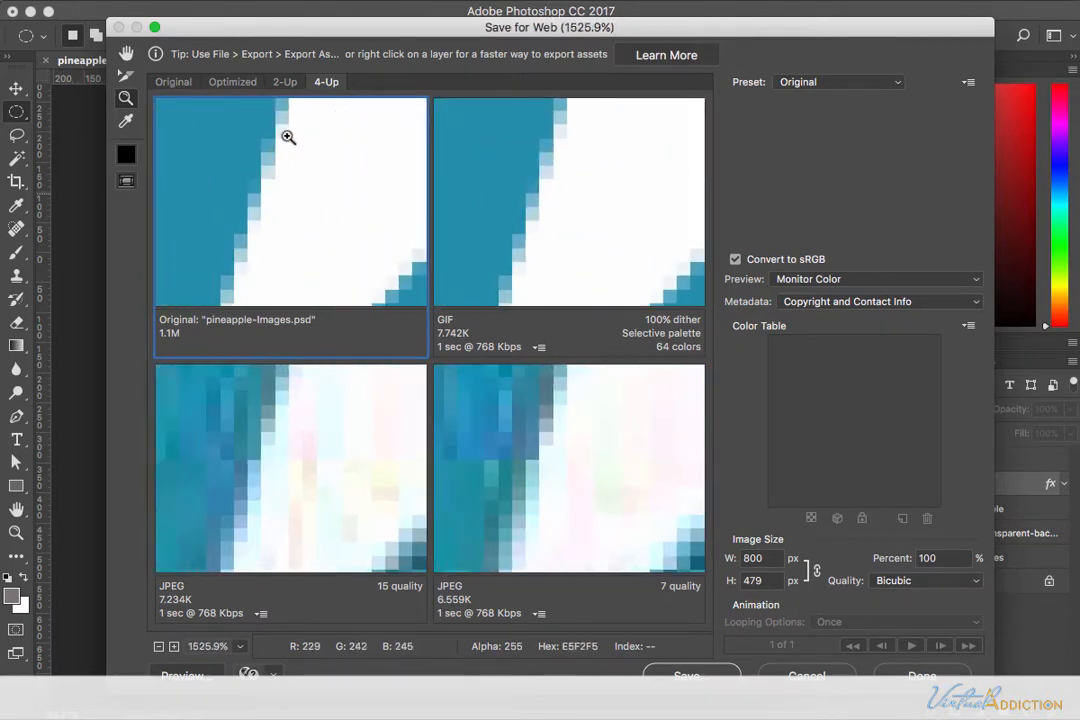
{"action": "left_click_drag", "start_coordinate": [270, 166], "coordinate": [352, 193]}
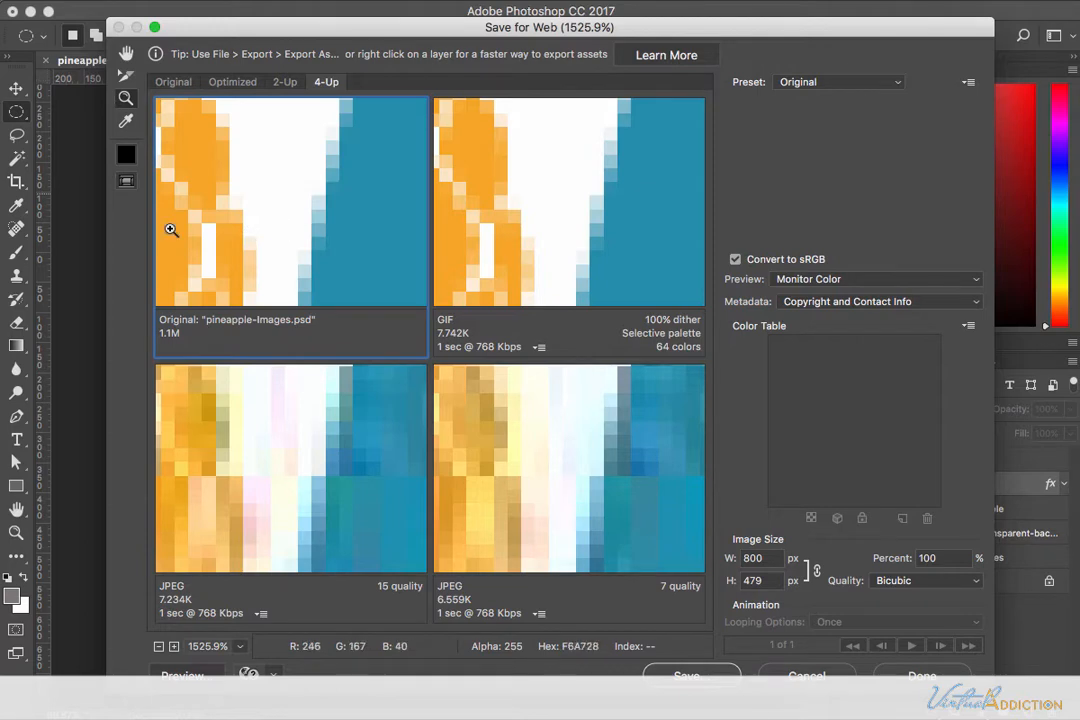
{"action": "double_click", "coordinate": [127, 98]}
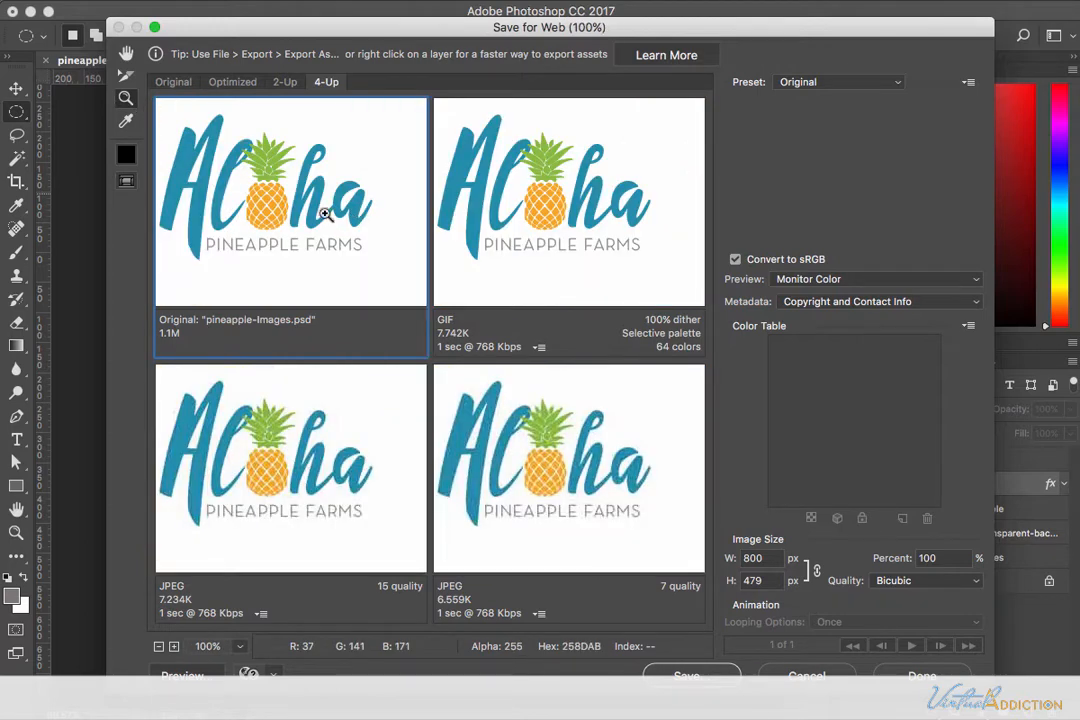
{"action": "left_click_drag", "start_coordinate": [277, 205], "coordinate": [296, 205]}
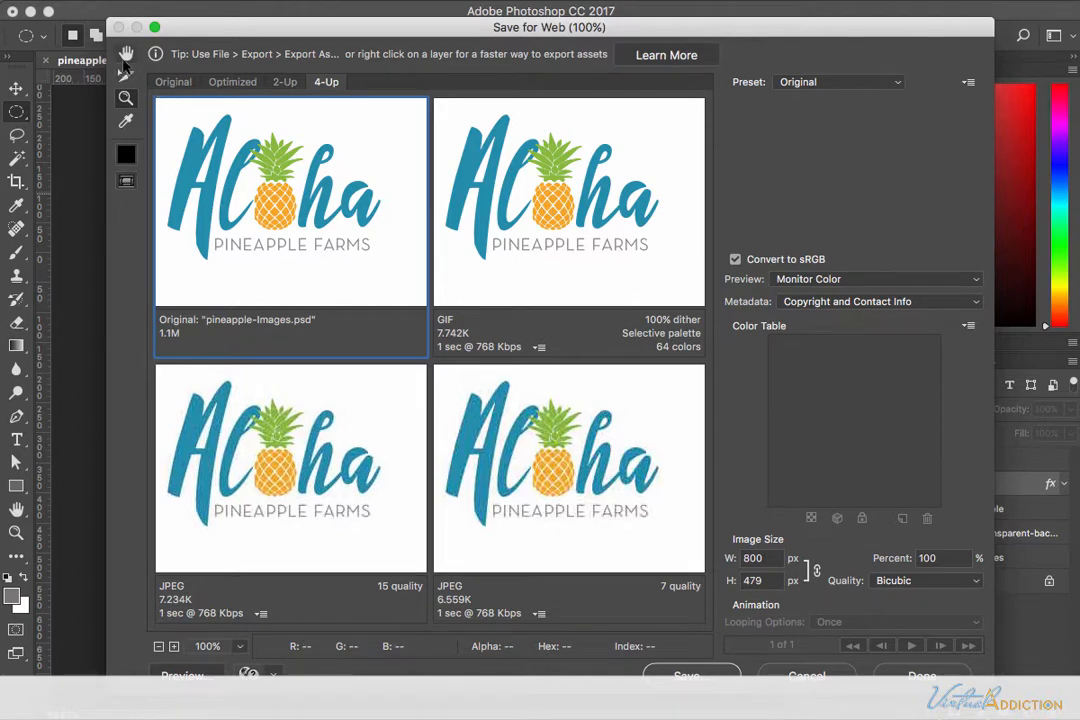
Step: Change the fourth preview, the 7-quality JPEG, to GIF format and limit it to 2 colors
{"action": "left_click", "coordinate": [124, 53]}
{"action": "left_click", "coordinate": [479, 169]}
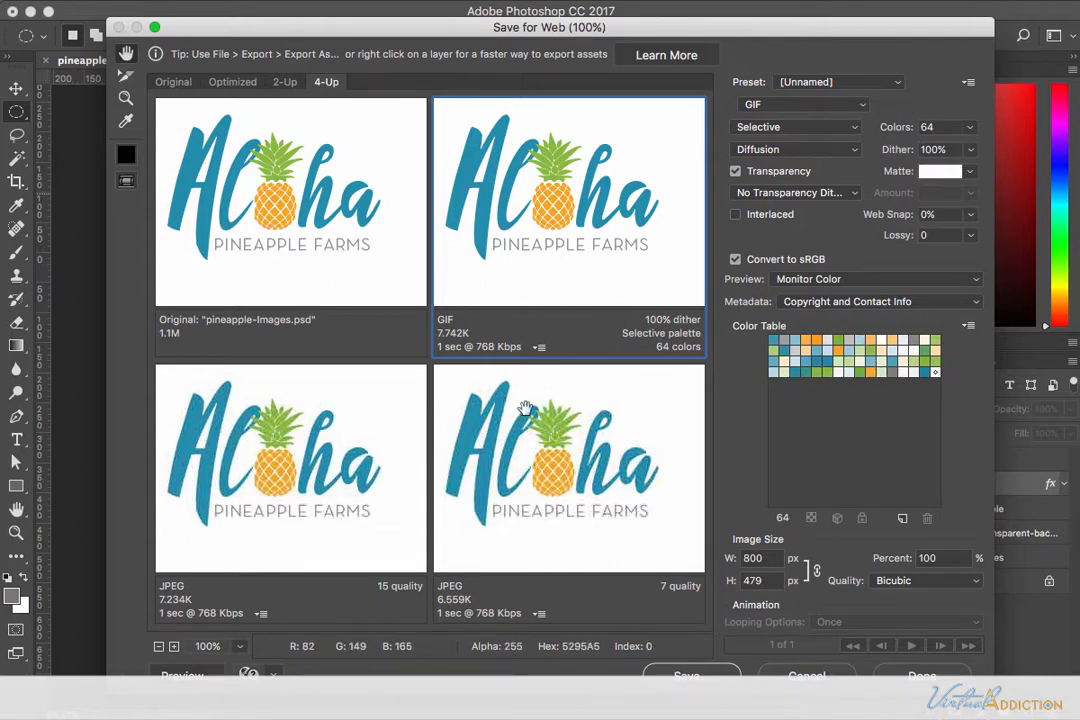
{"action": "left_click", "coordinate": [494, 410]}
{"action": "left_click", "coordinate": [777, 106]}
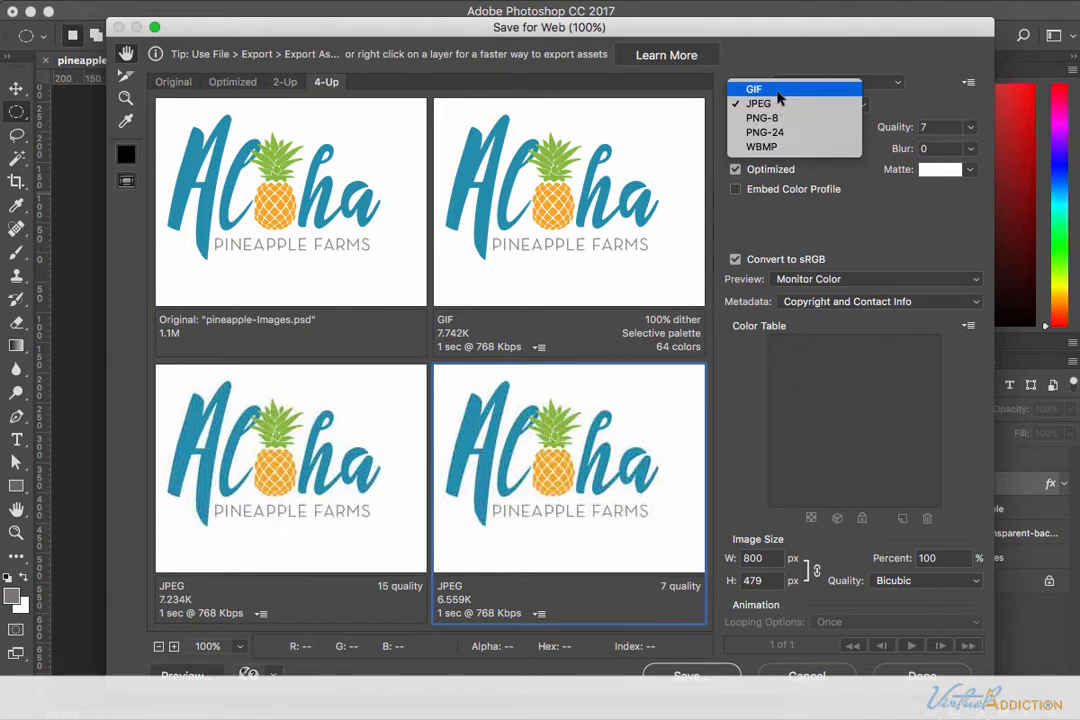
{"action": "left_click", "coordinate": [772, 86]}
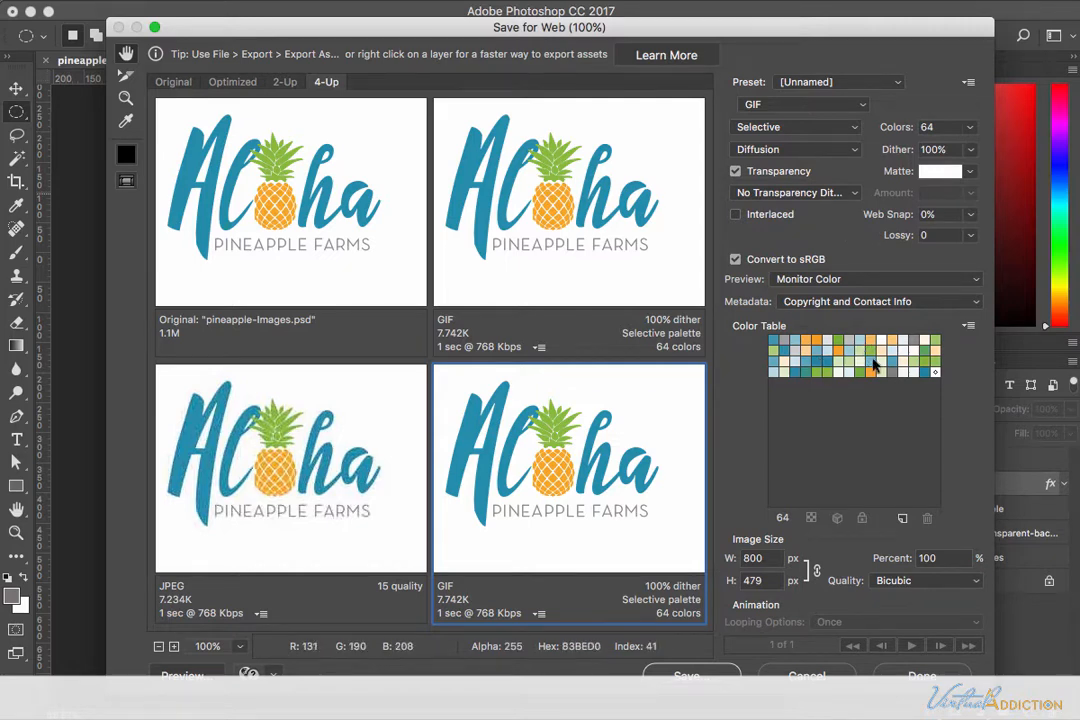
{"action": "left_click", "coordinate": [970, 128]}
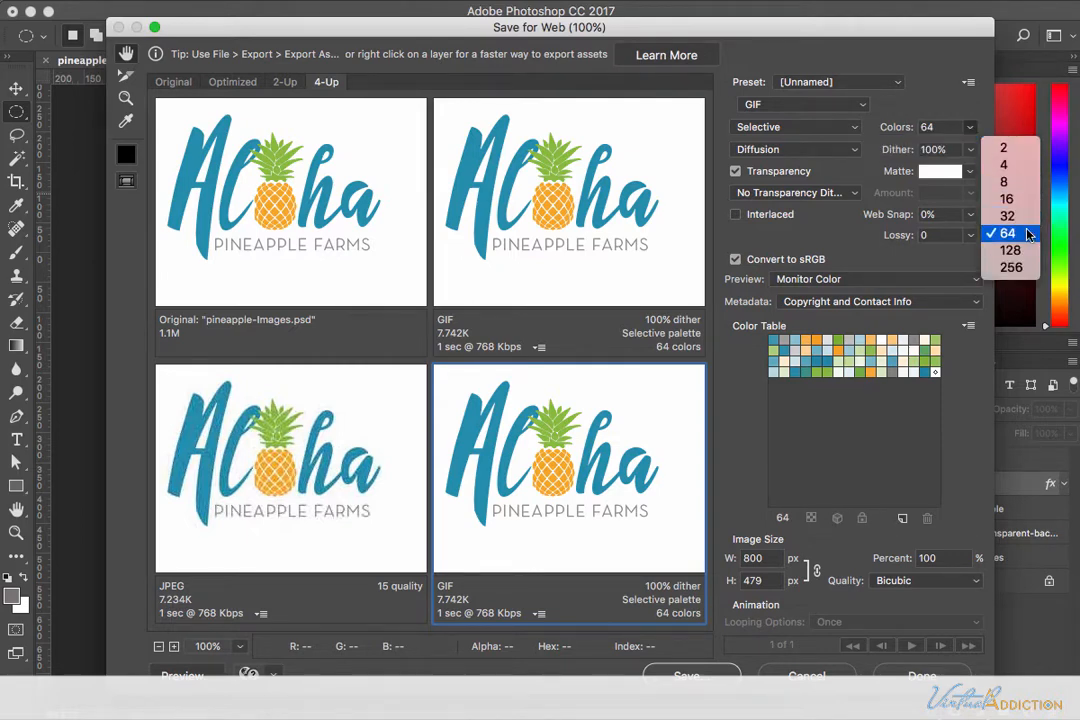
{"action": "left_click", "coordinate": [1011, 152]}
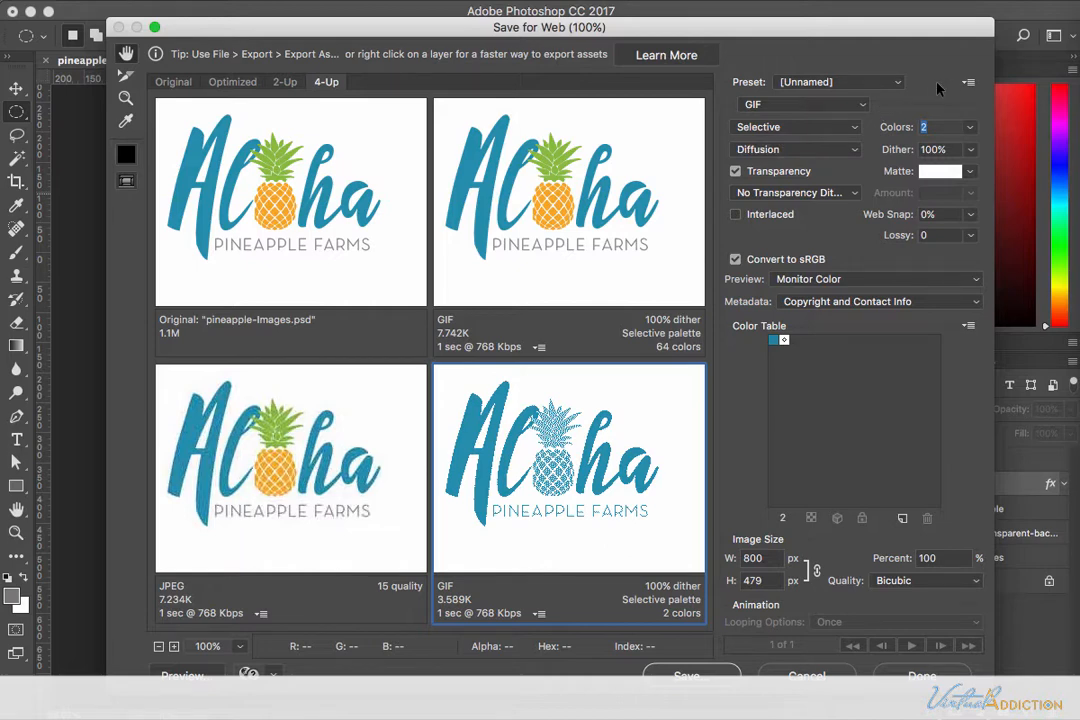
Step: Try the Perceptual and Adaptive color reduction palettes on the 2-color GIF preview
{"action": "left_click", "coordinate": [815, 130]}
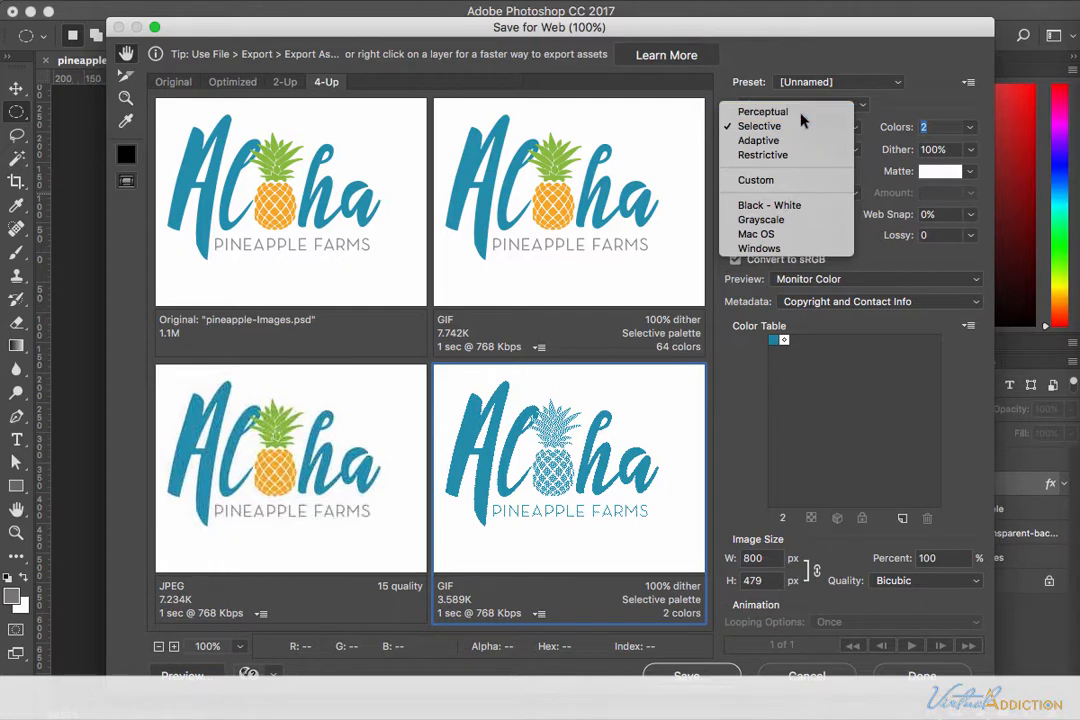
{"action": "left_click", "coordinate": [795, 111]}
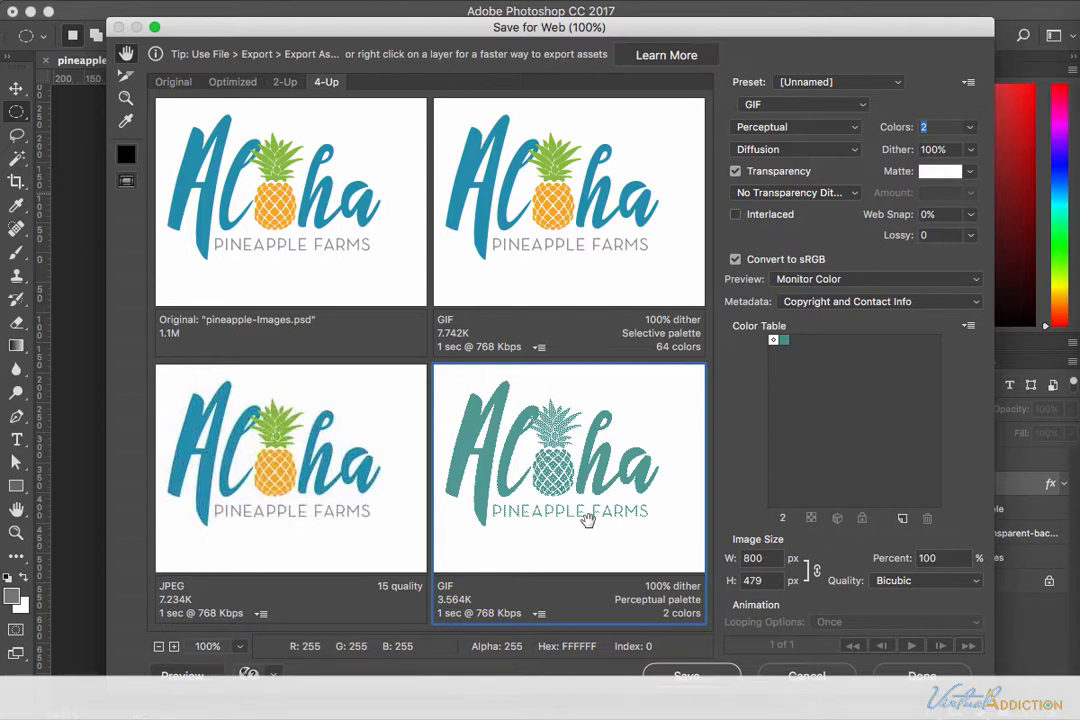
{"action": "left_click", "coordinate": [775, 127]}
{"action": "left_click", "coordinate": [770, 152]}
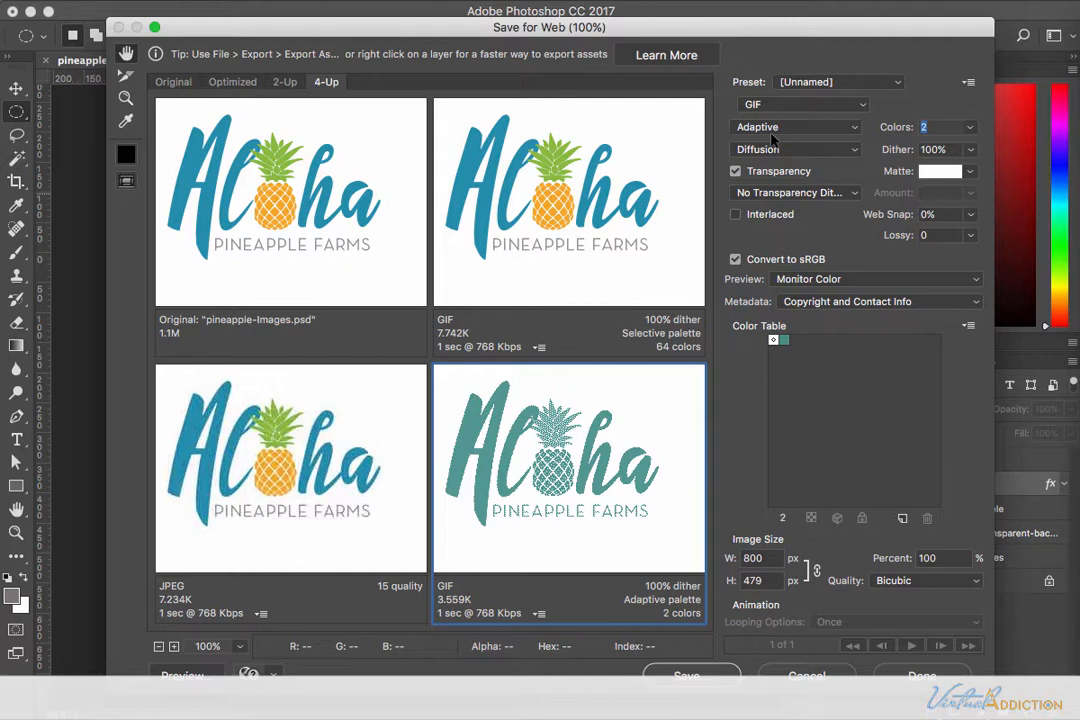
Step: Set the fourth GIF preview to 4 colors and switch its palette to Perceptual
{"action": "left_click", "coordinate": [971, 131]}
{"action": "left_click", "coordinate": [1008, 163]}
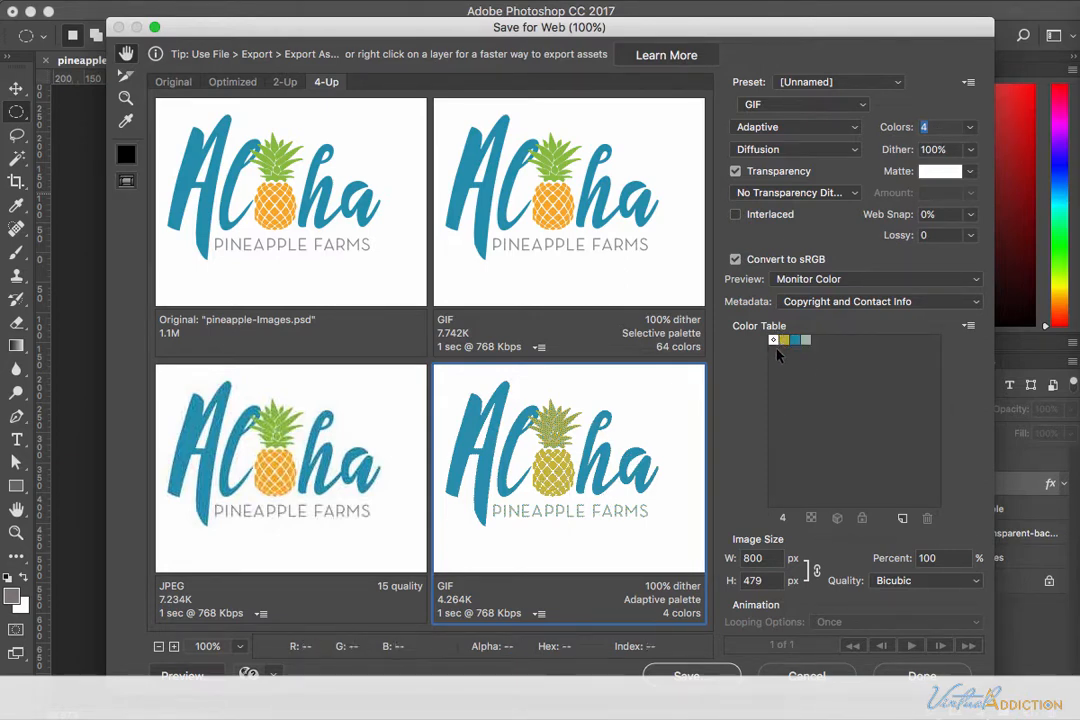
{"action": "left_click", "coordinate": [790, 127]}
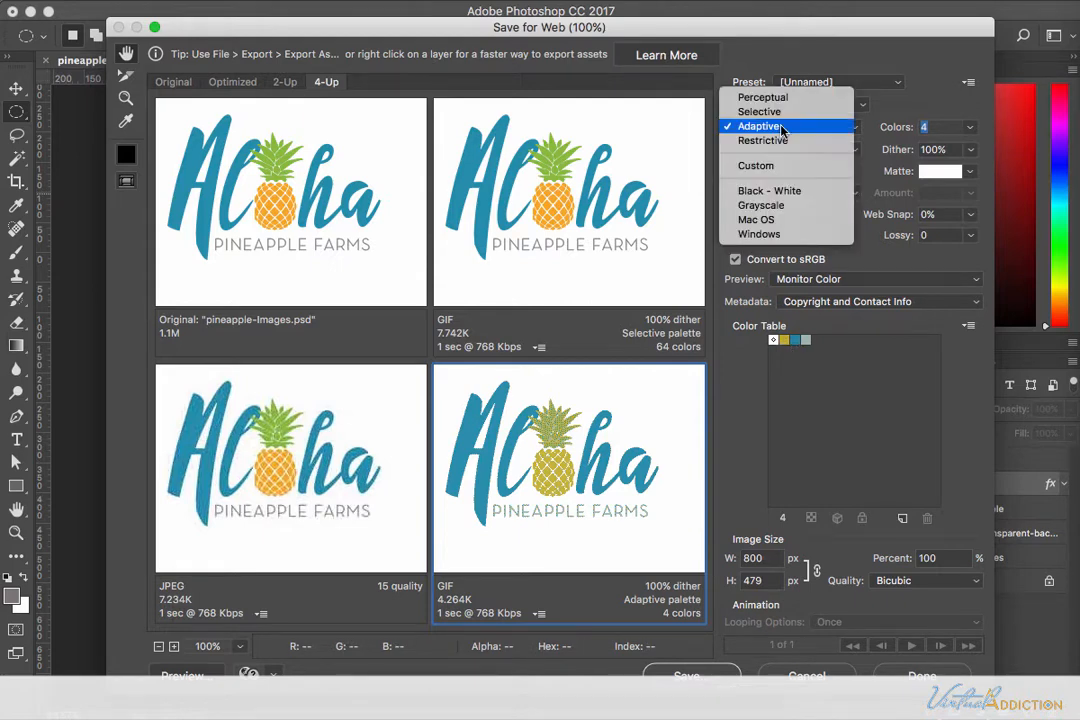
{"action": "left_click", "coordinate": [765, 97]}
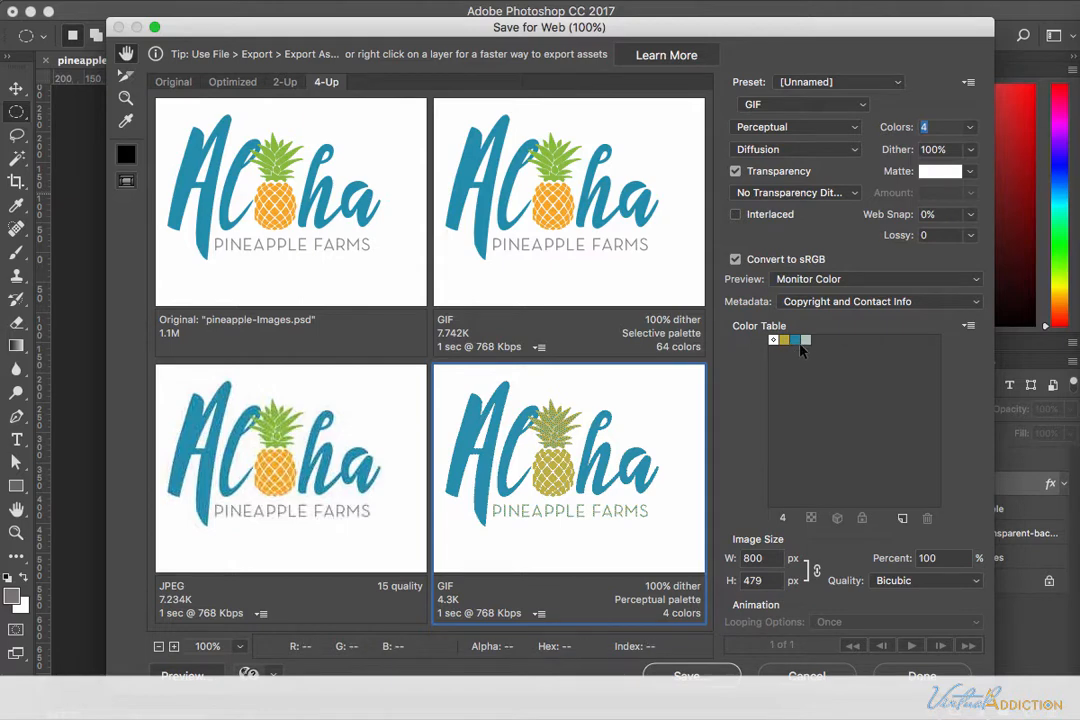
Step: Try the Custom, Black - White, Grayscale, Mac OS and Windows palettes on the fourth GIF preview
{"action": "left_click", "coordinate": [786, 128]}
{"action": "left_click", "coordinate": [784, 141]}
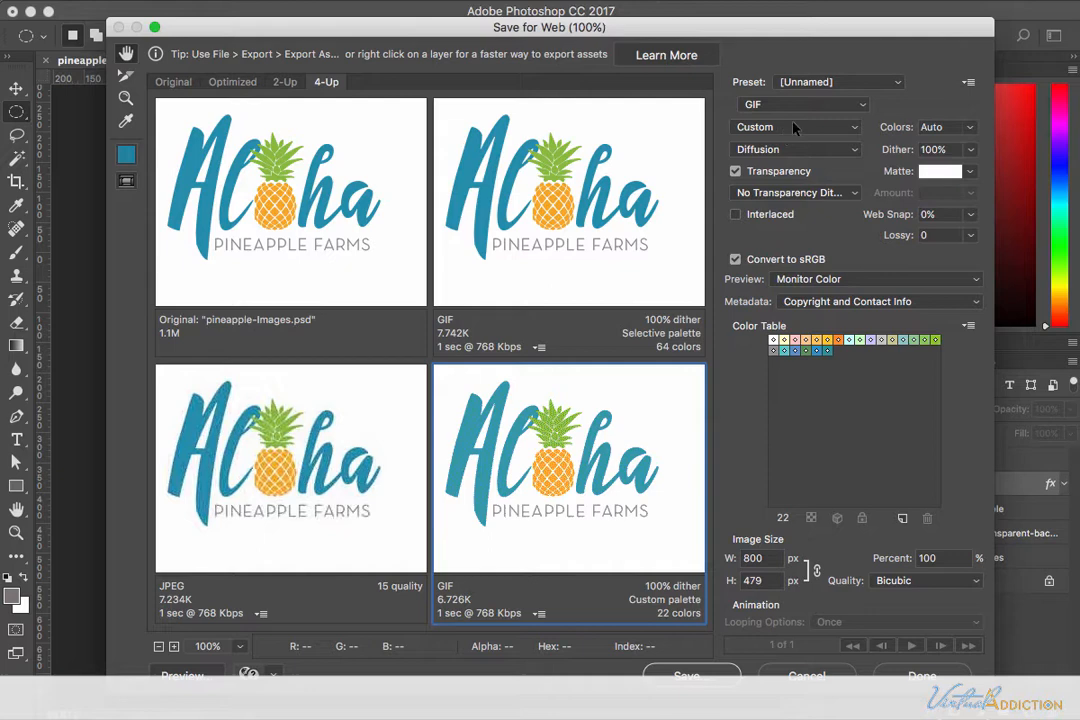
{"action": "left_click", "coordinate": [780, 127]}
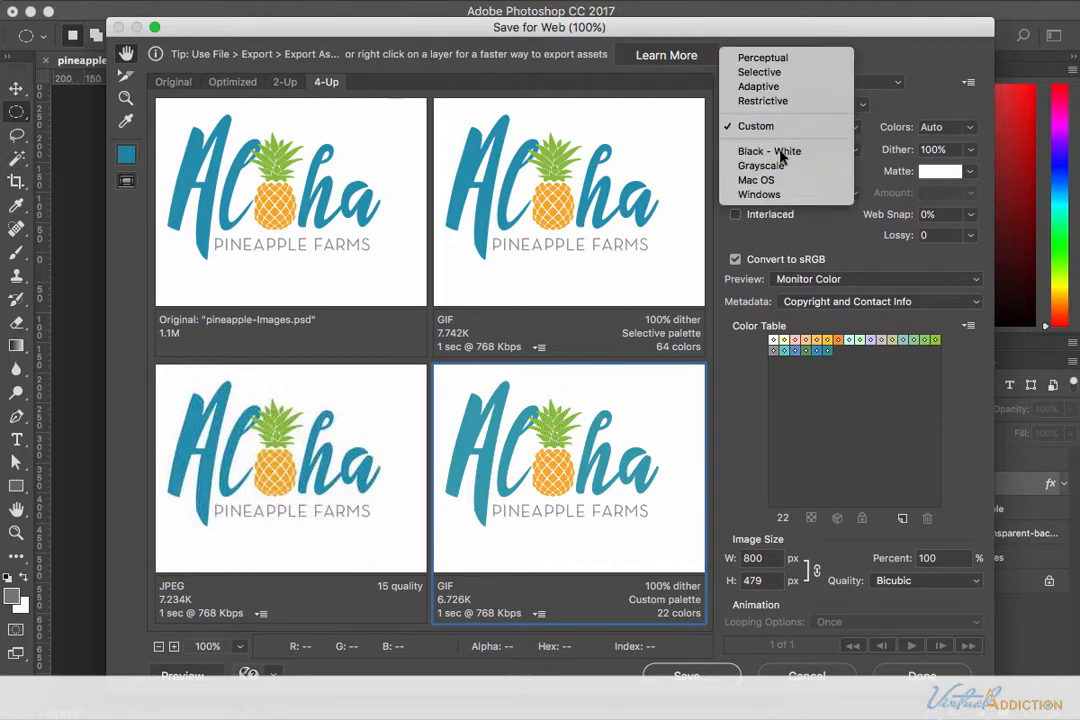
{"action": "left_click", "coordinate": [781, 152]}
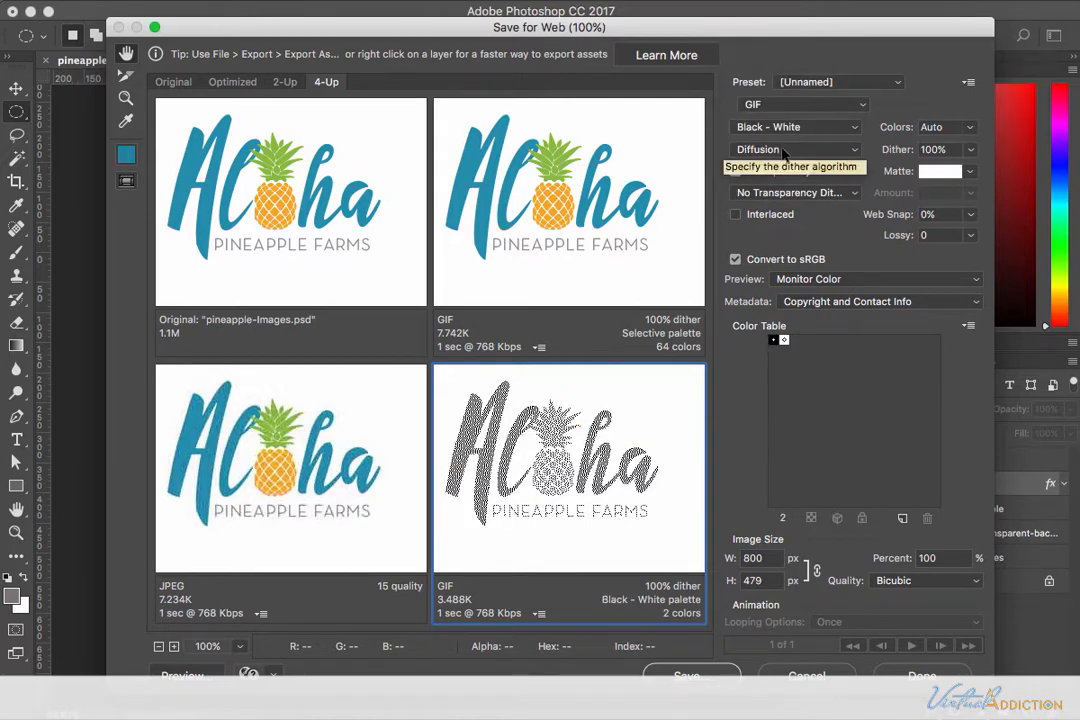
{"action": "left_click", "coordinate": [785, 128]}
{"action": "left_click", "coordinate": [788, 141]}
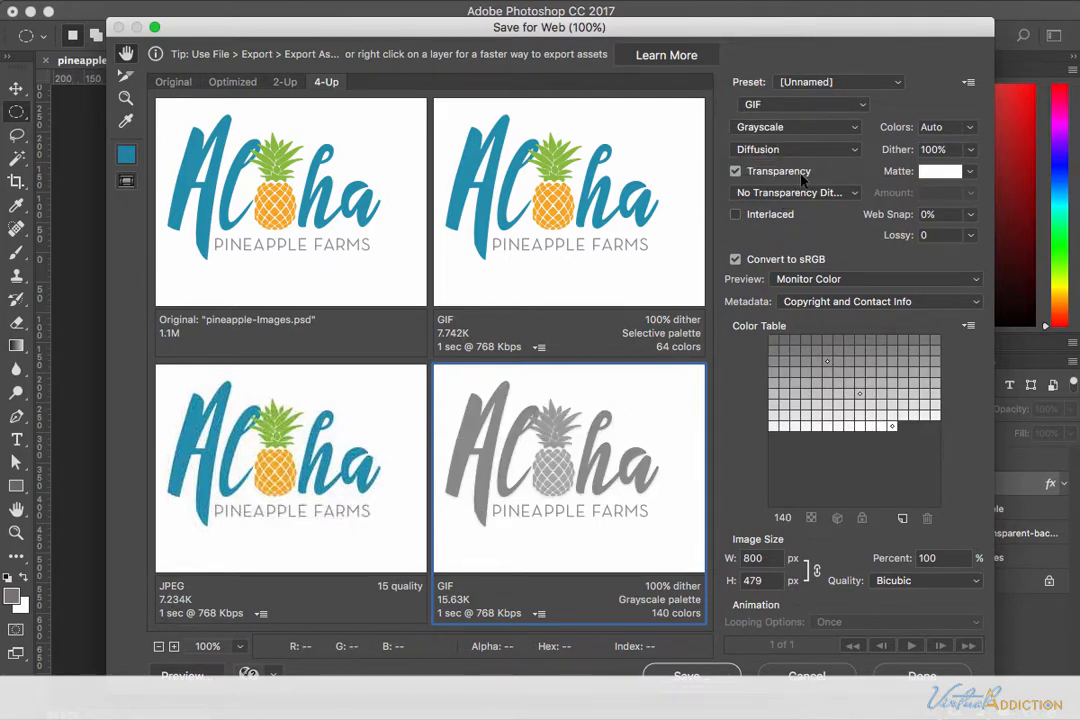
{"action": "left_click", "coordinate": [792, 127]}
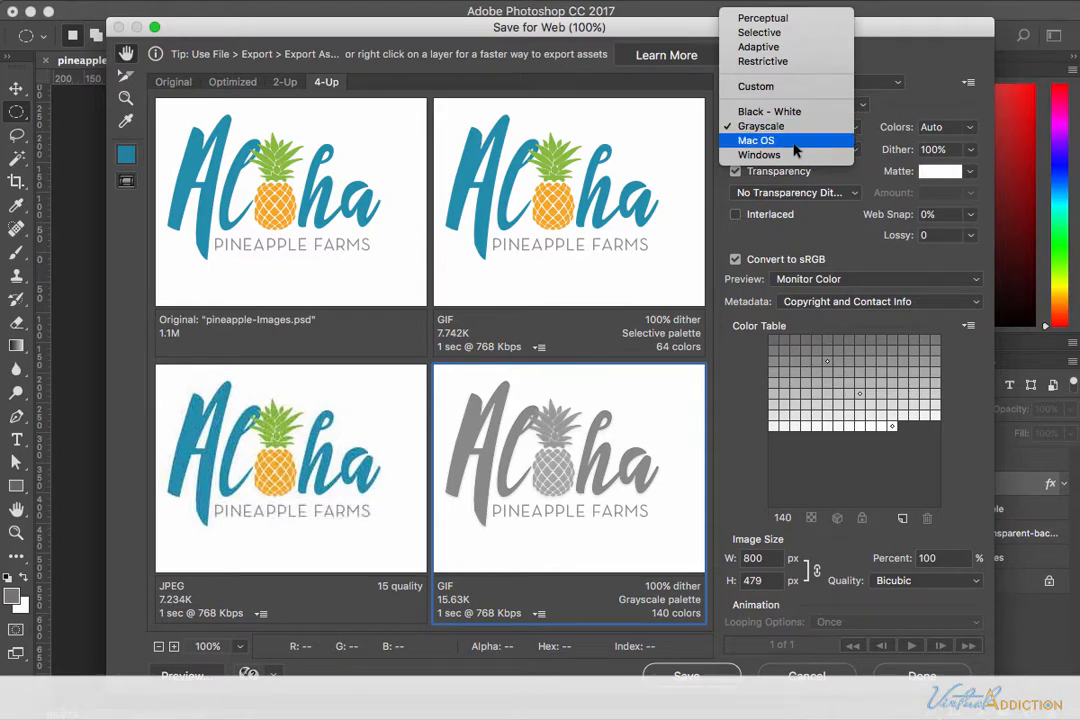
{"action": "left_click", "coordinate": [794, 142]}
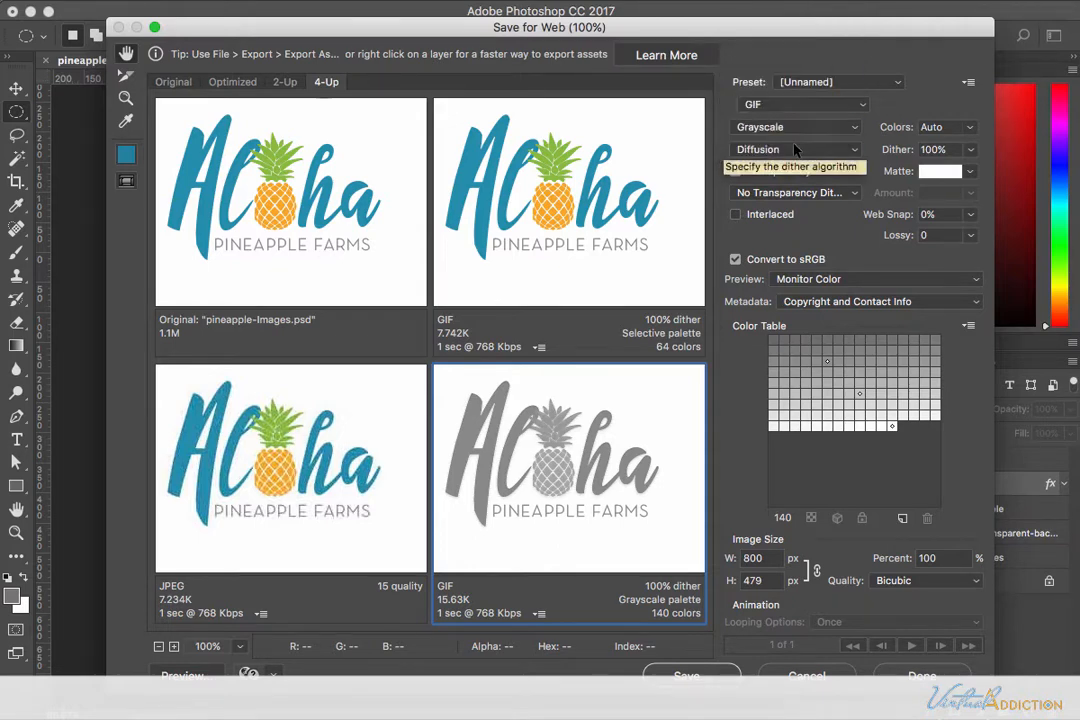
{"action": "left_click", "coordinate": [787, 134]}
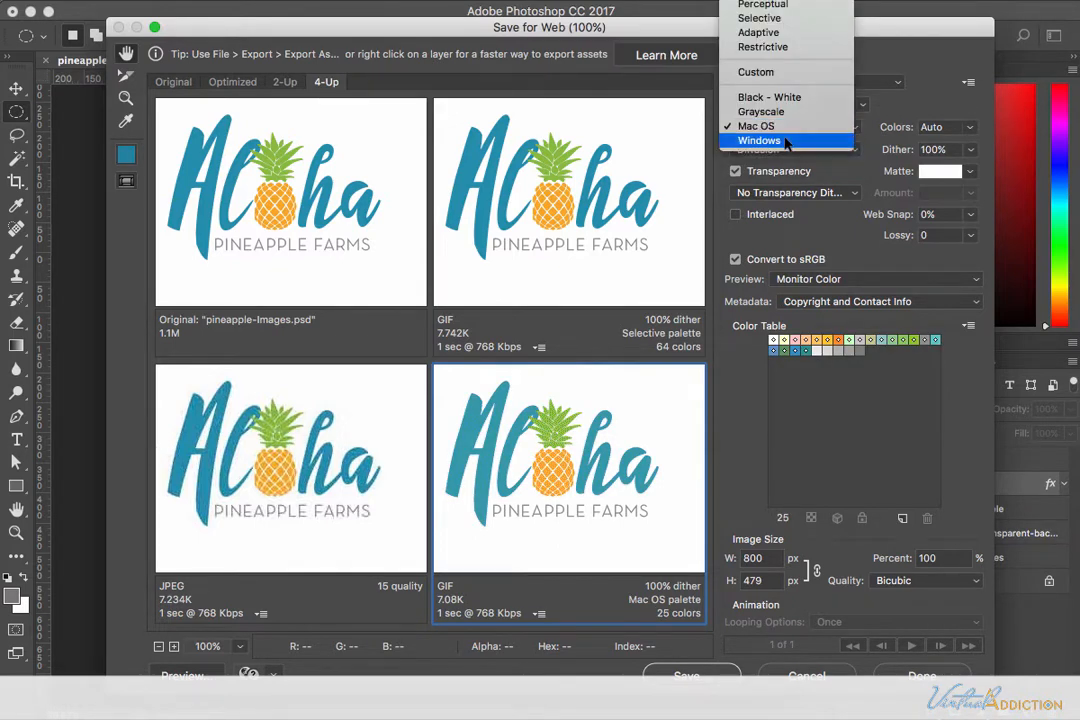
{"action": "left_click", "coordinate": [786, 140]}
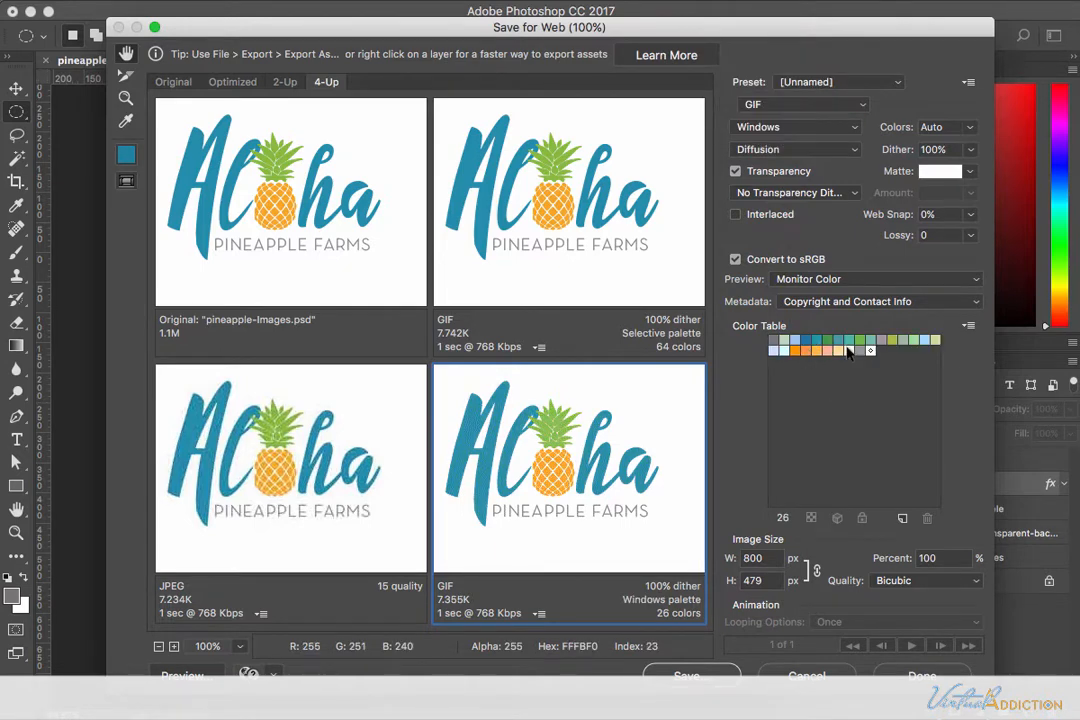
Step: Set the fourth GIF preview to the Selective palette with 16 colors and cancel the Save for Web export
{"action": "left_click", "coordinate": [785, 127]}
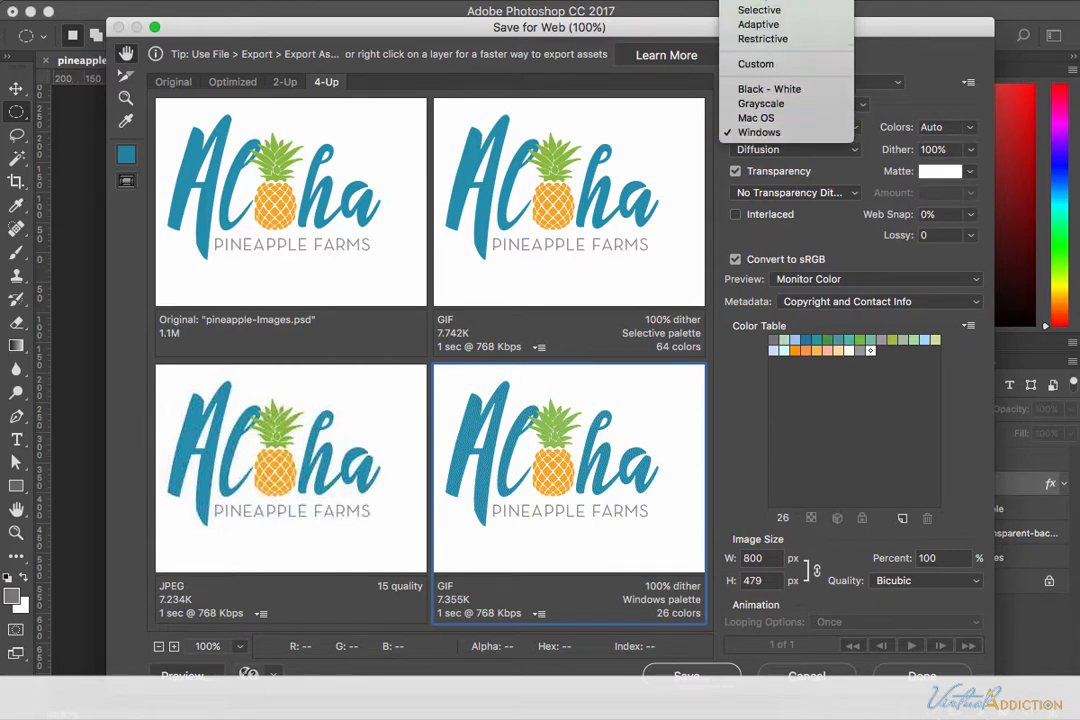
{"action": "left_click", "coordinate": [786, 12]}
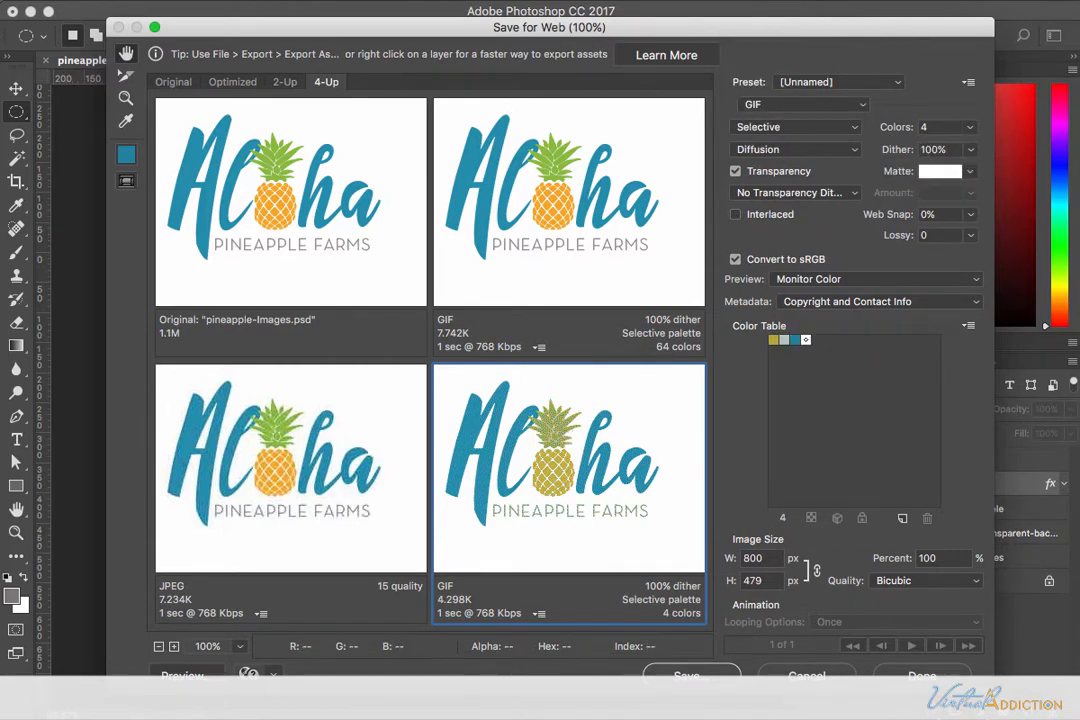
{"action": "left_click", "coordinate": [970, 127]}
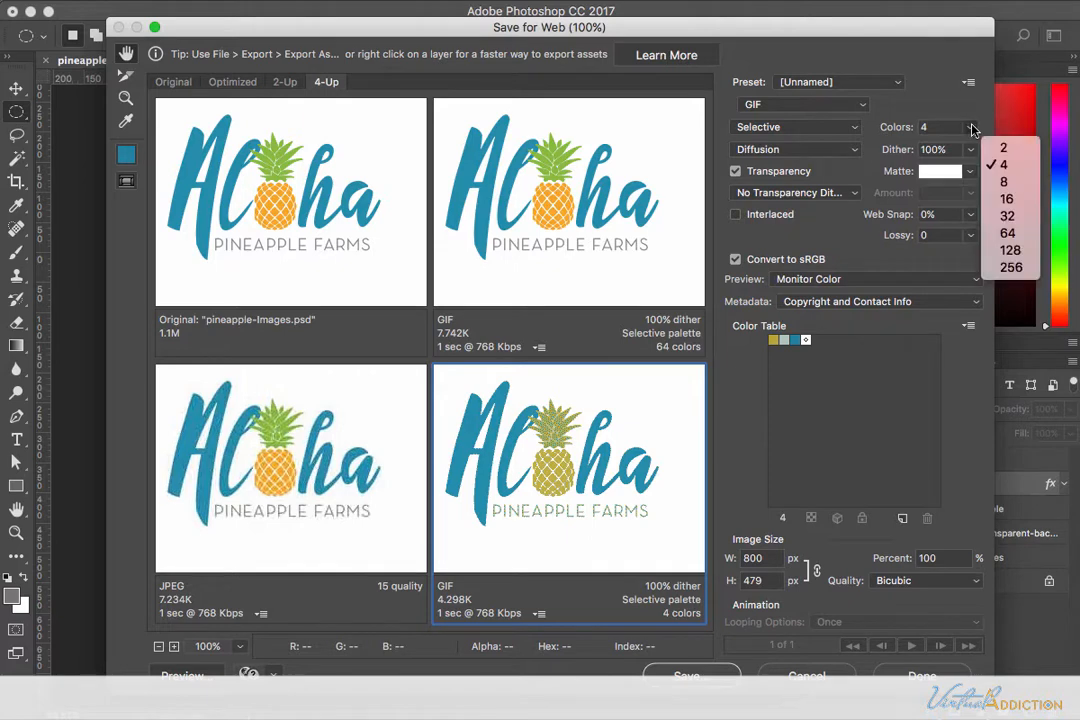
{"action": "left_click", "coordinate": [1006, 198]}
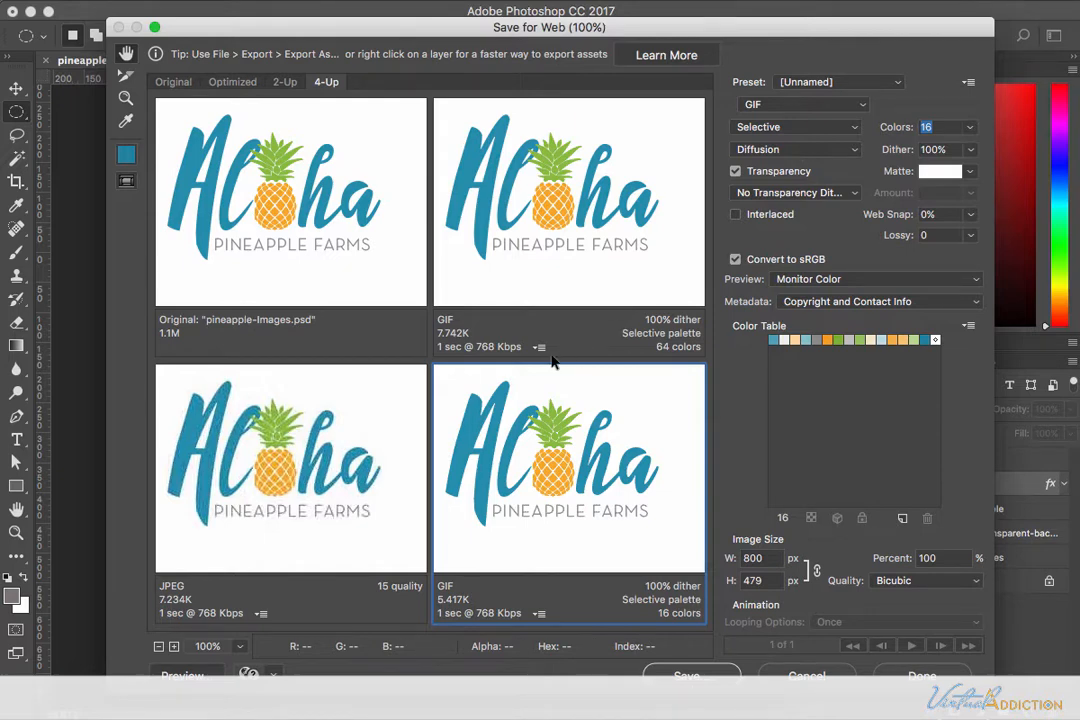
{"action": "left_click_drag", "start_coordinate": [394, 407], "coordinate": [403, 407]}
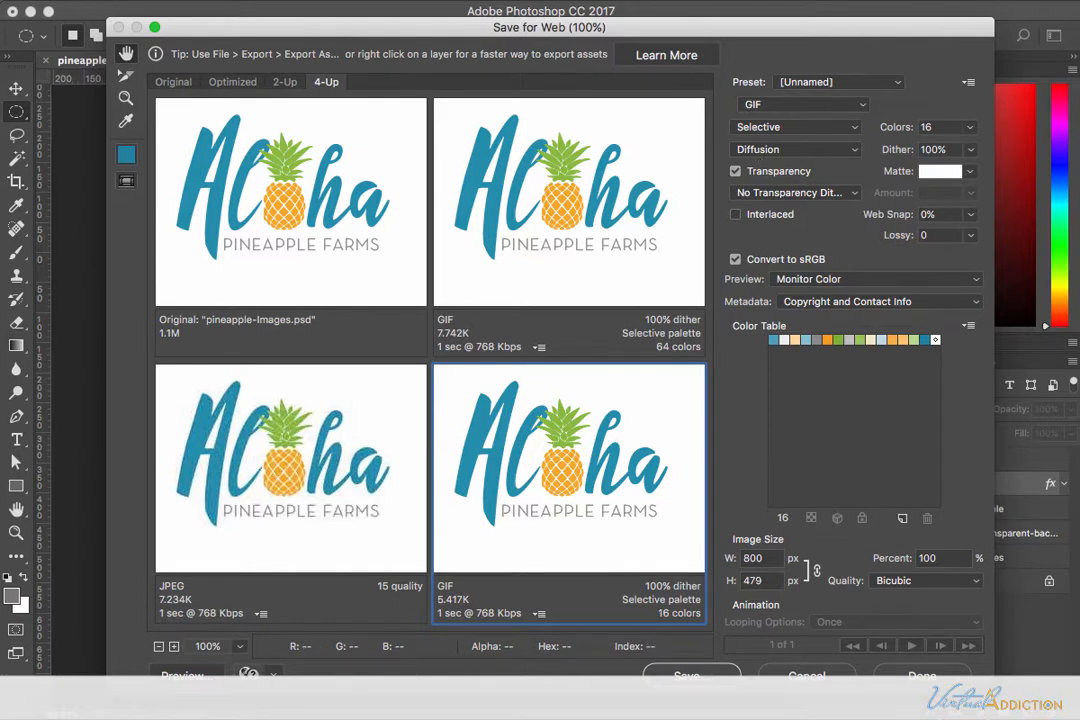
{"action": "left_click", "coordinate": [804, 674]}
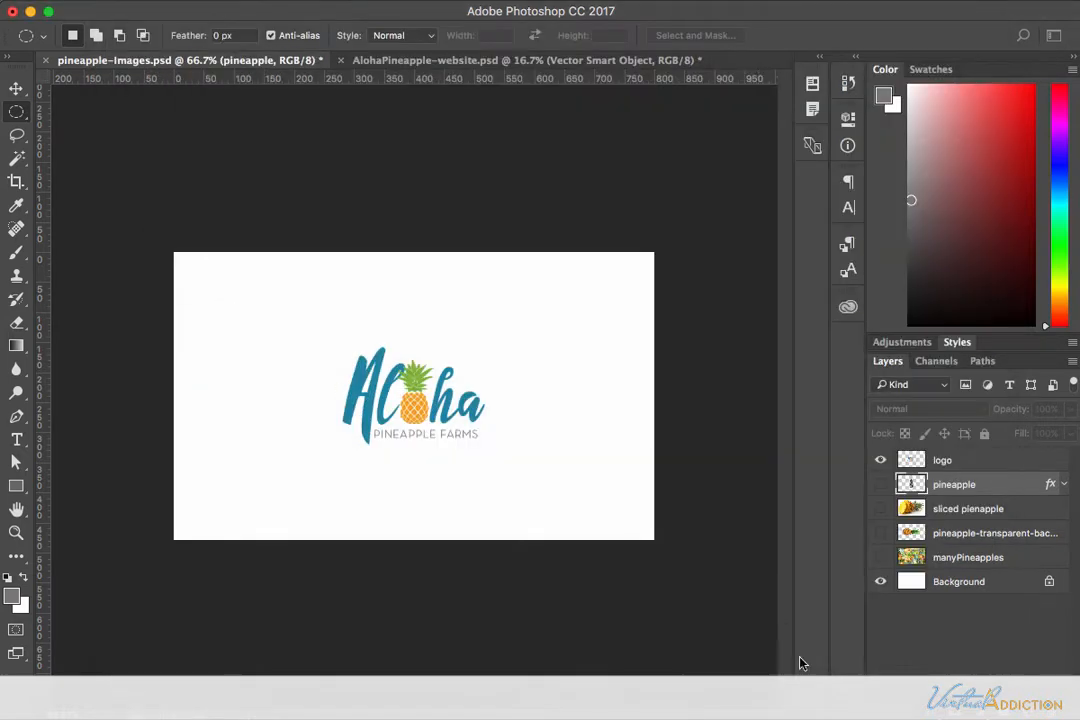
Step: Show the manyPineapples layer, hide the logo layer and start a Save for Web export
{"action": "left_click", "coordinate": [880, 557]}
{"action": "left_click", "coordinate": [880, 460]}
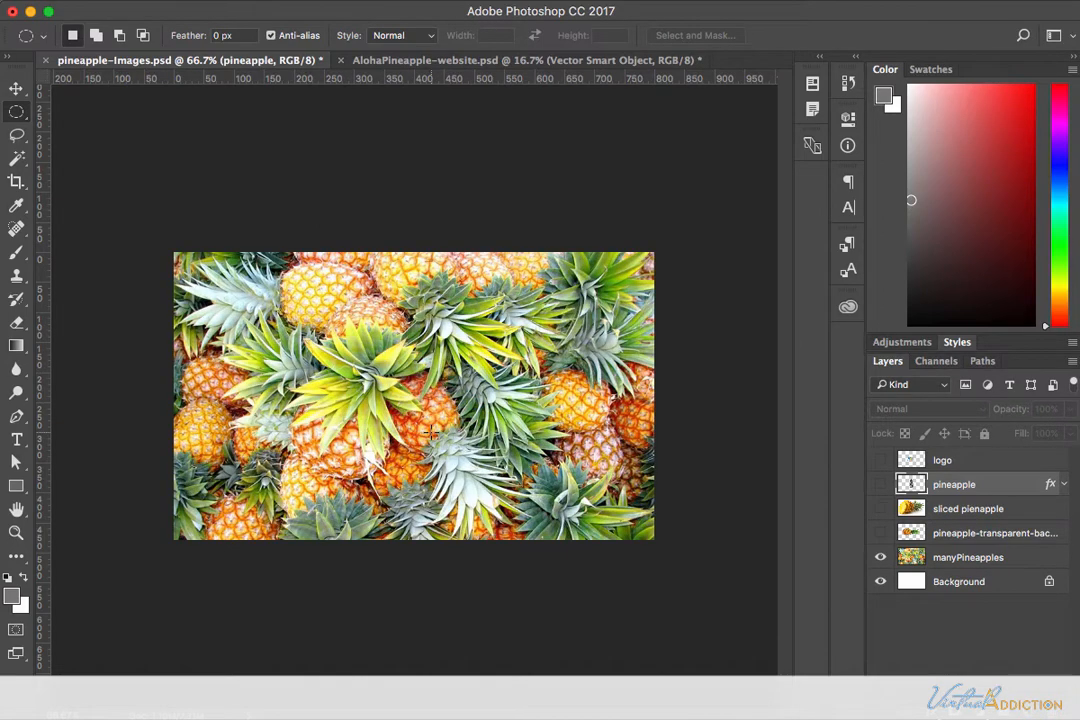
{"action": "key", "text": "super+alt+shift+s"}
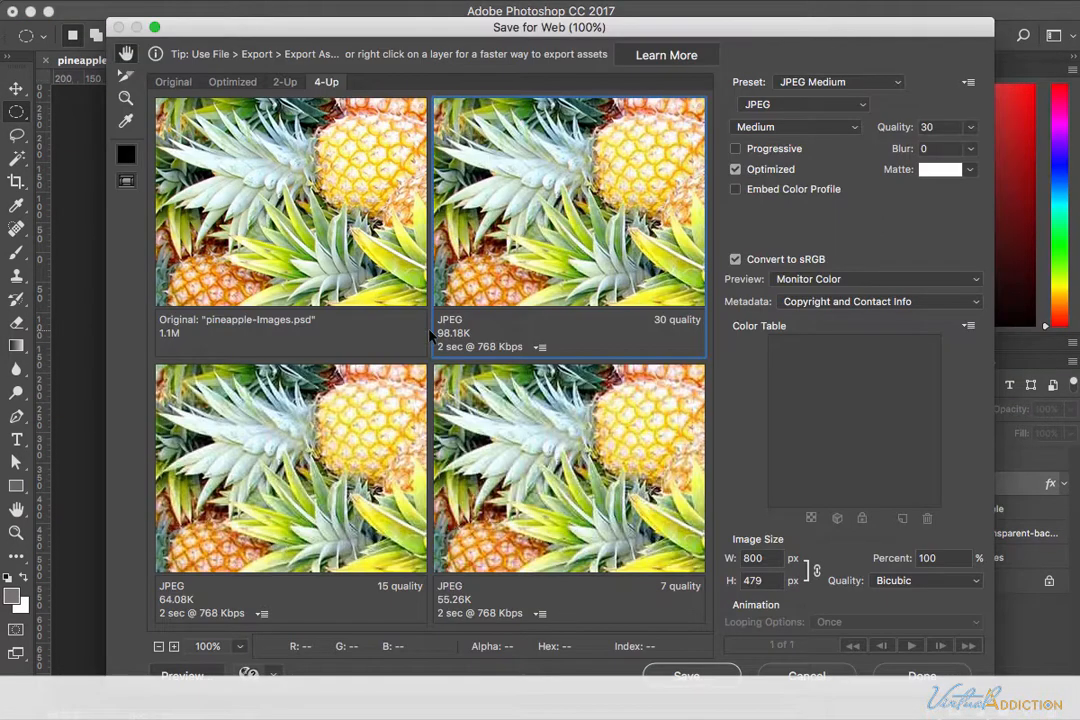
Step: Set the second preview's format to GIF with 128 colors
{"action": "left_click", "coordinate": [767, 105]}
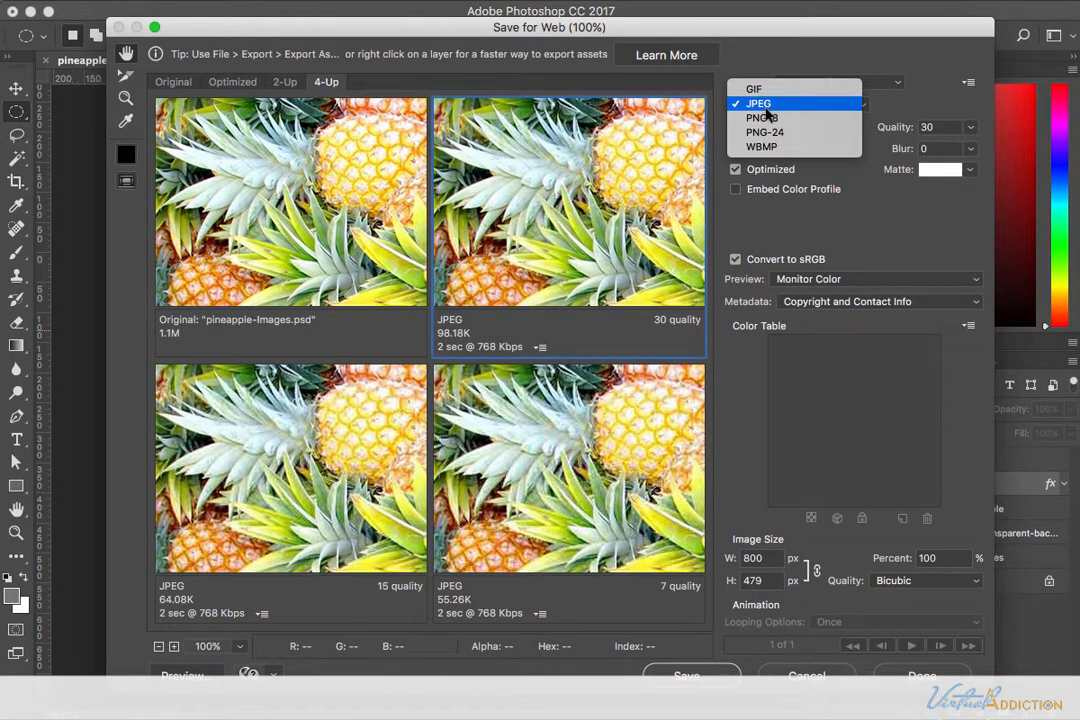
{"action": "left_click", "coordinate": [758, 87]}
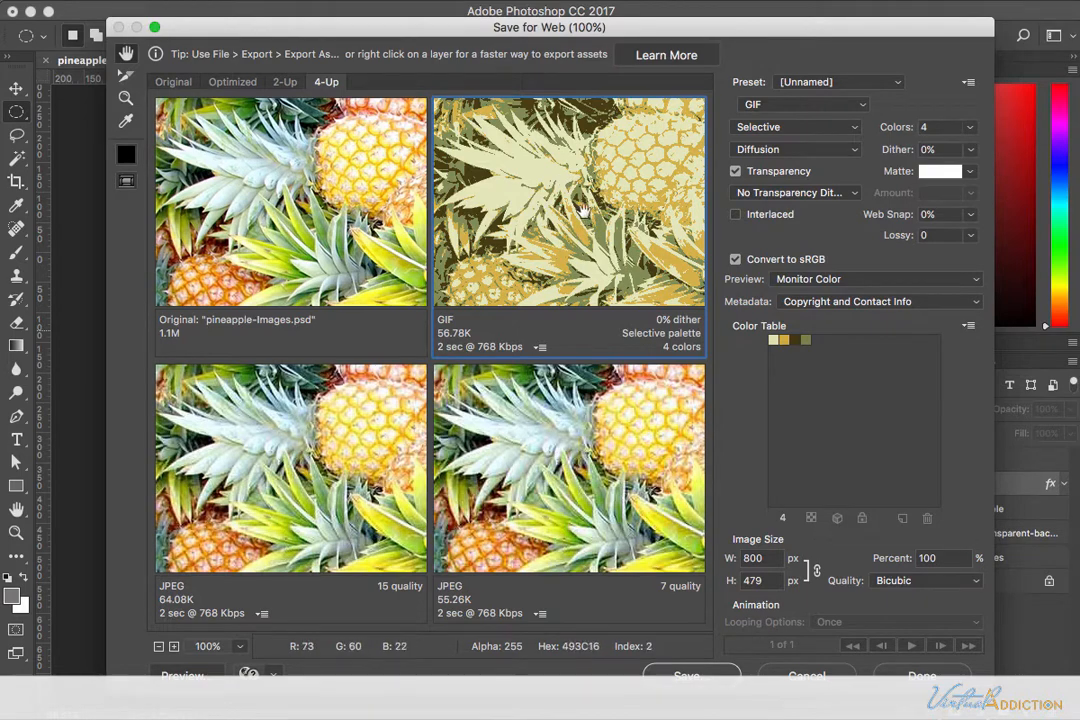
{"action": "left_click_drag", "start_coordinate": [519, 160], "coordinate": [622, 222]}
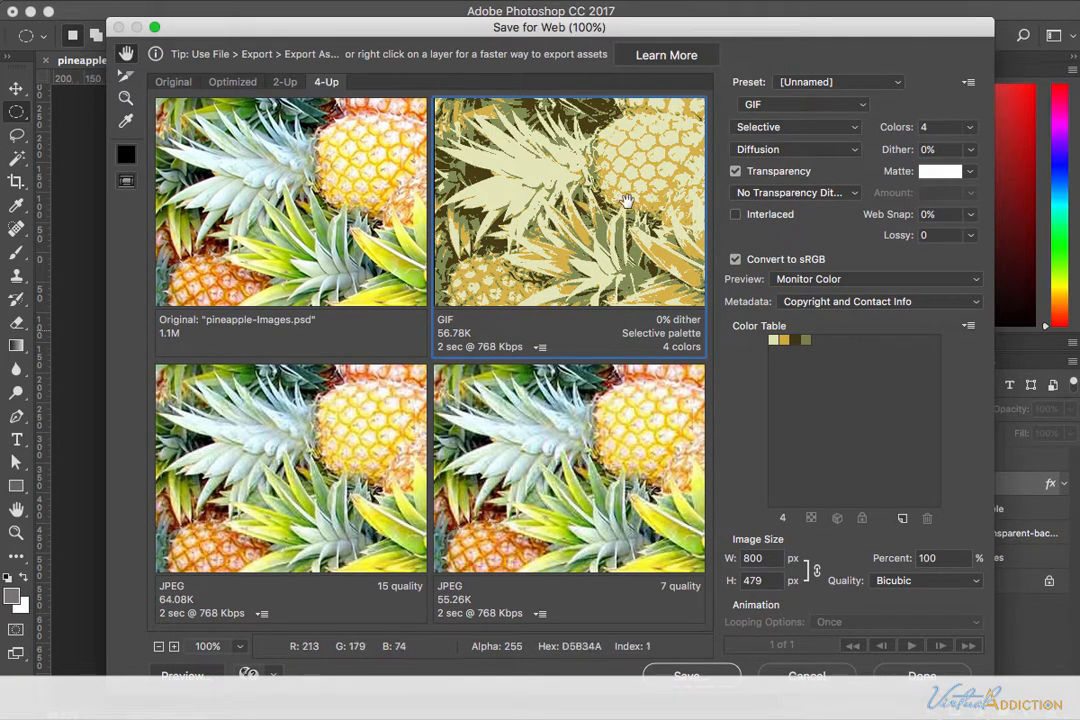
{"action": "left_click", "coordinate": [969, 127]}
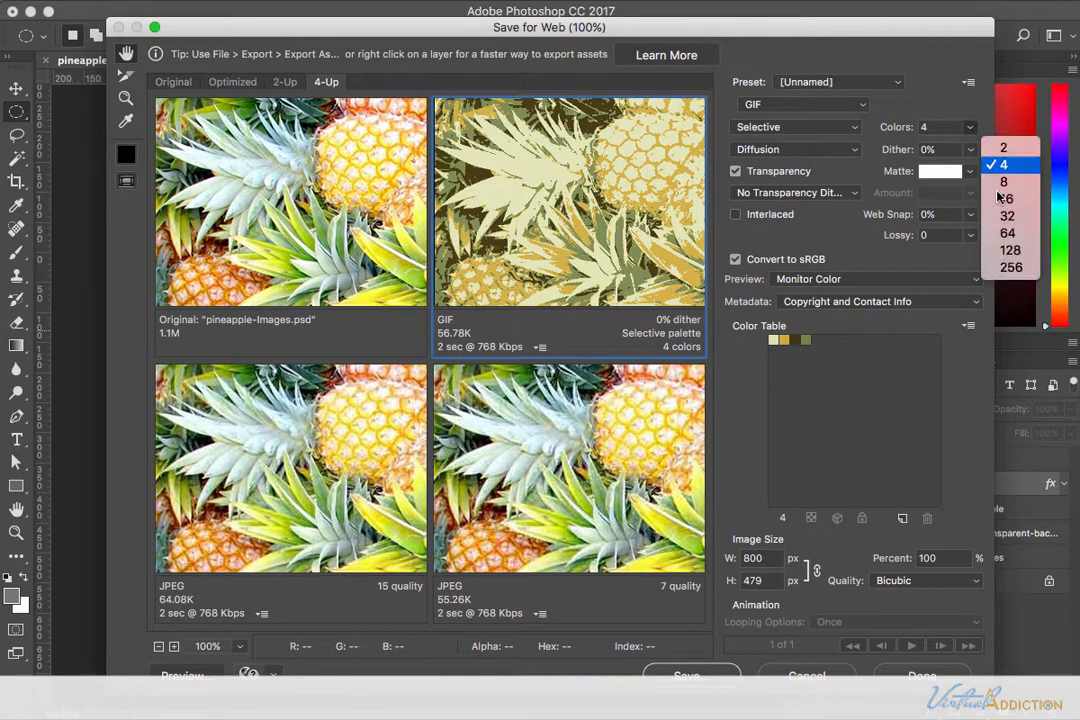
{"action": "left_click", "coordinate": [1018, 254]}
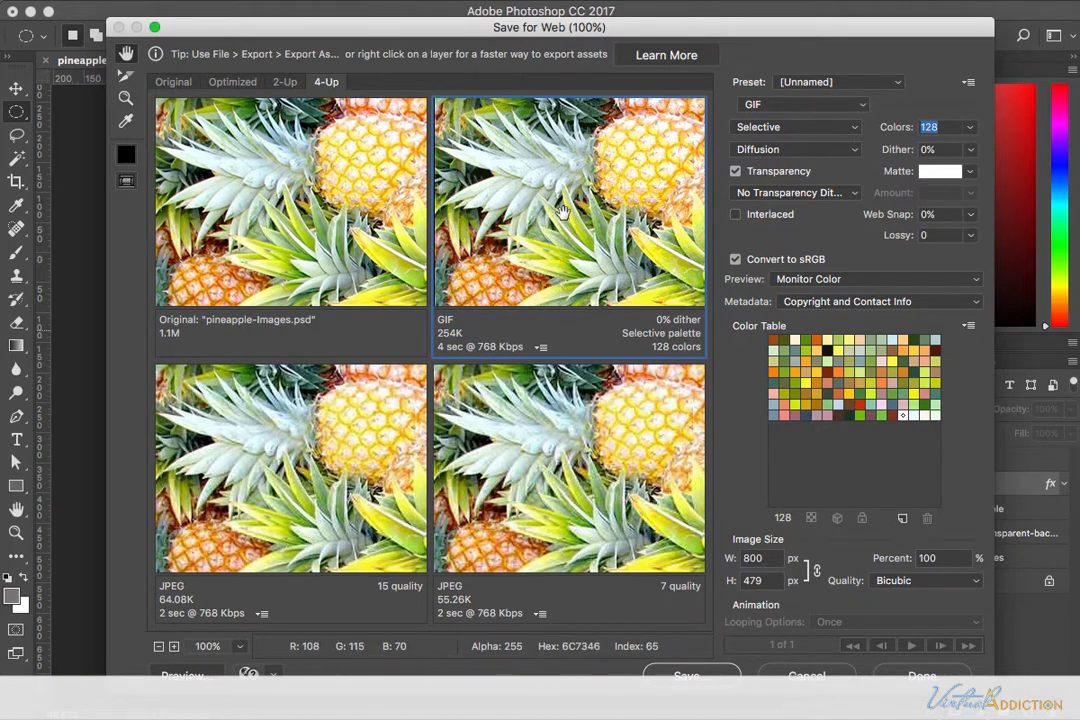
Step: Examine the leaf and fruit detail of the 128-color GIF preview against the original and JPEG previews at up to 200% zoom
{"action": "left_click_drag", "start_coordinate": [617, 184], "coordinate": [489, 188]}
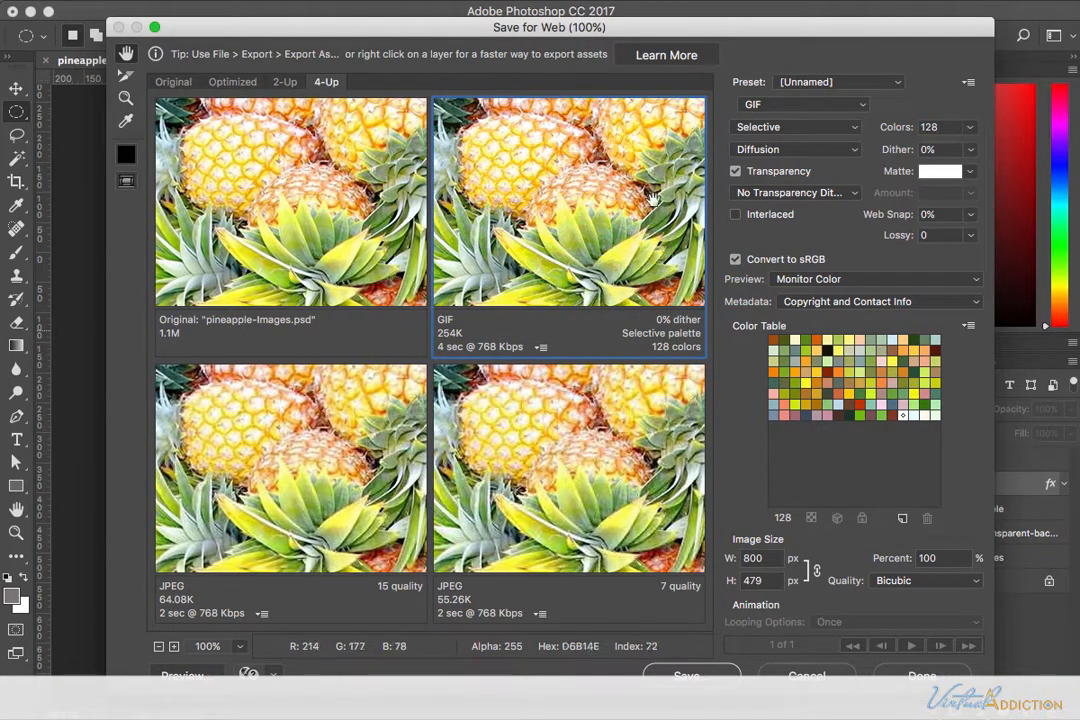
{"action": "left_click_drag", "start_coordinate": [577, 196], "coordinate": [668, 196]}
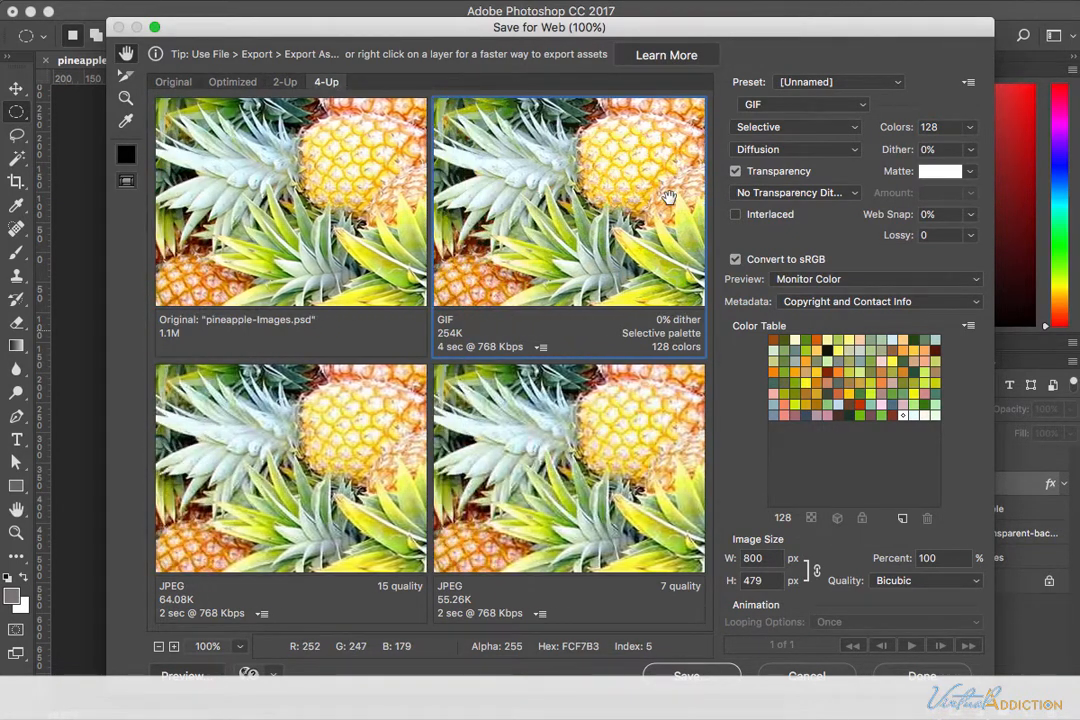
{"action": "left_click_drag", "start_coordinate": [510, 188], "coordinate": [466, 180]}
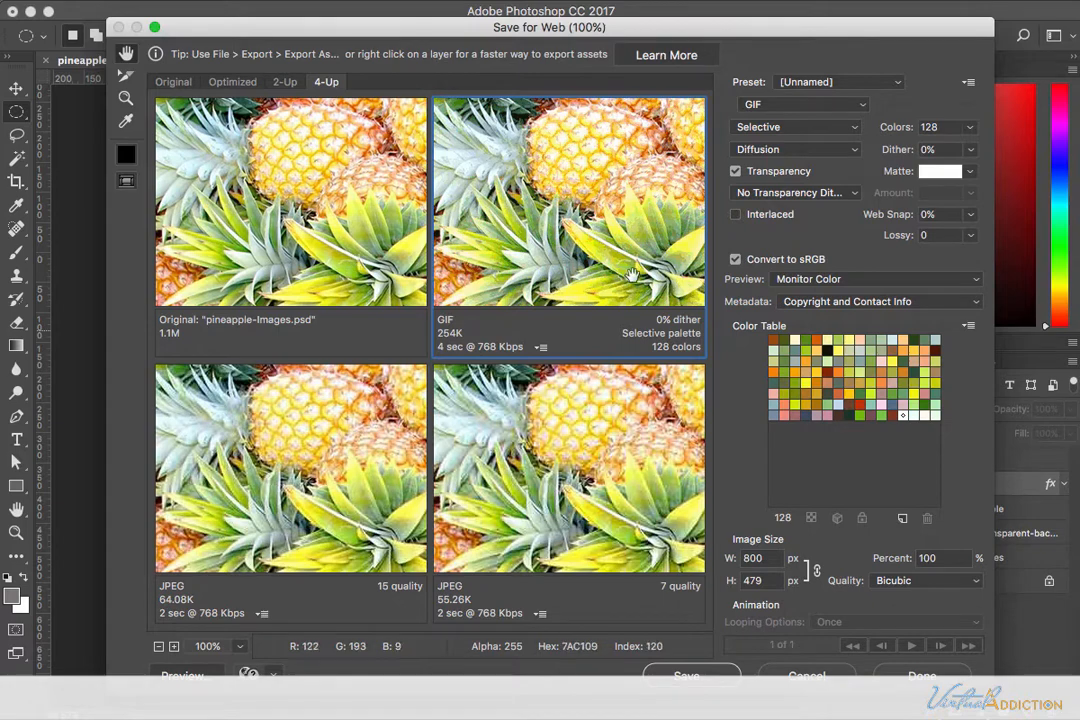
{"action": "left_click", "coordinate": [126, 97]}
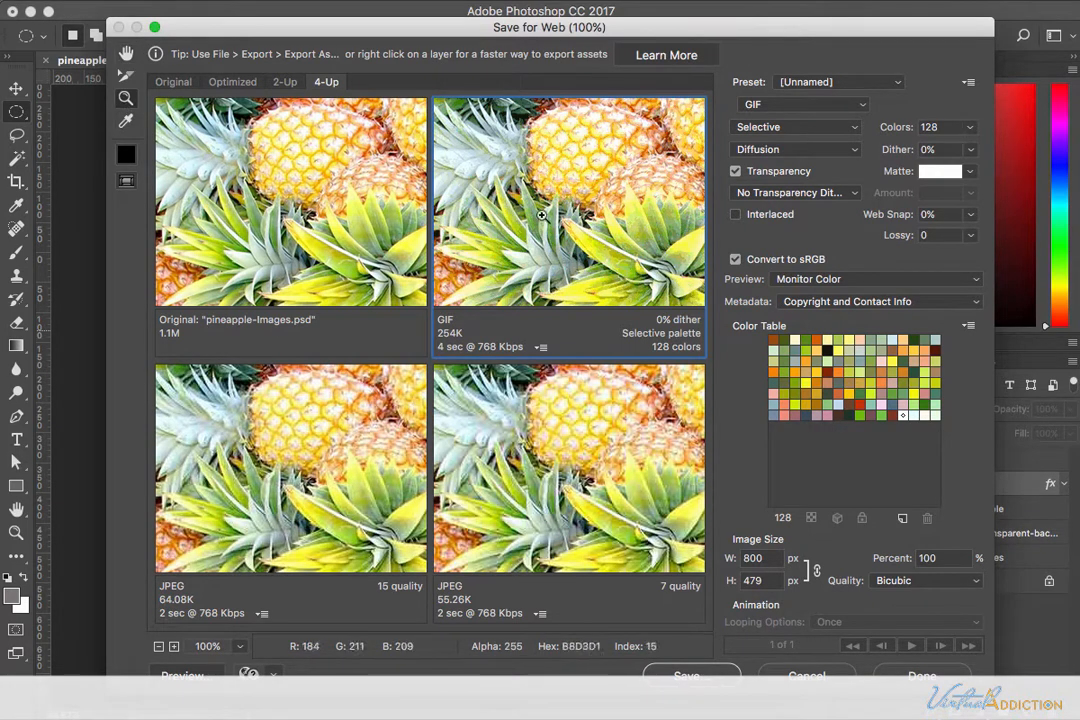
{"action": "left_click", "coordinate": [565, 215]}
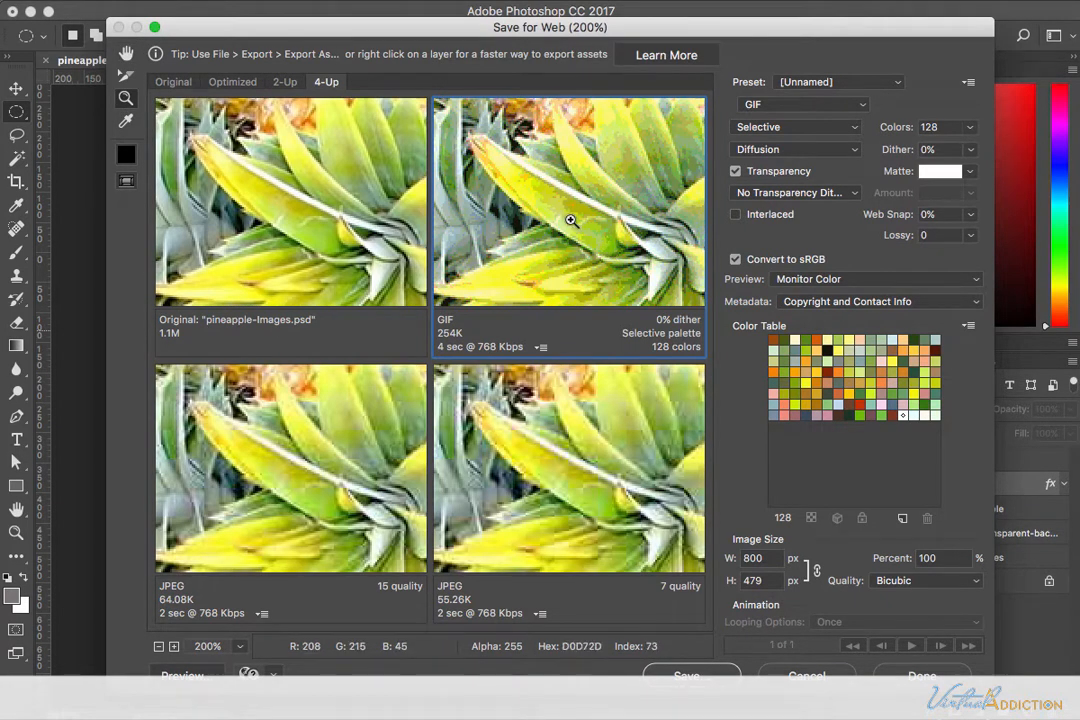
{"action": "left_click", "coordinate": [126, 54]}
{"action": "left_click_drag", "start_coordinate": [600, 147], "coordinate": [600, 182]}
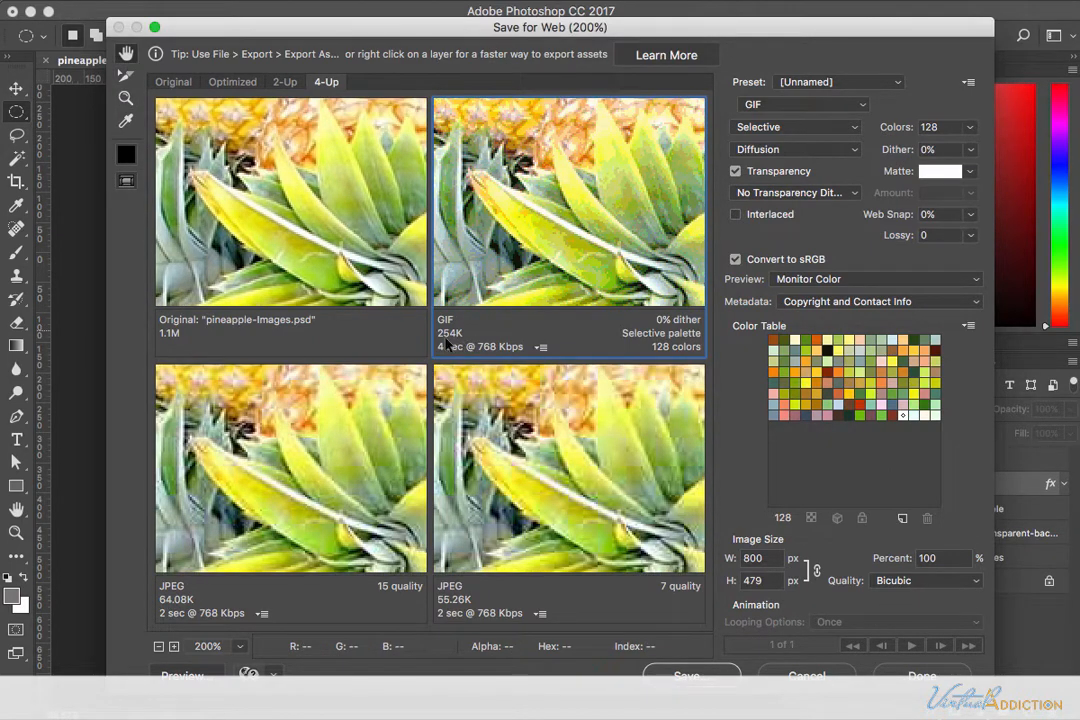
Step: Set the fourth preview to High JPEG quality
{"action": "left_click", "coordinate": [440, 383]}
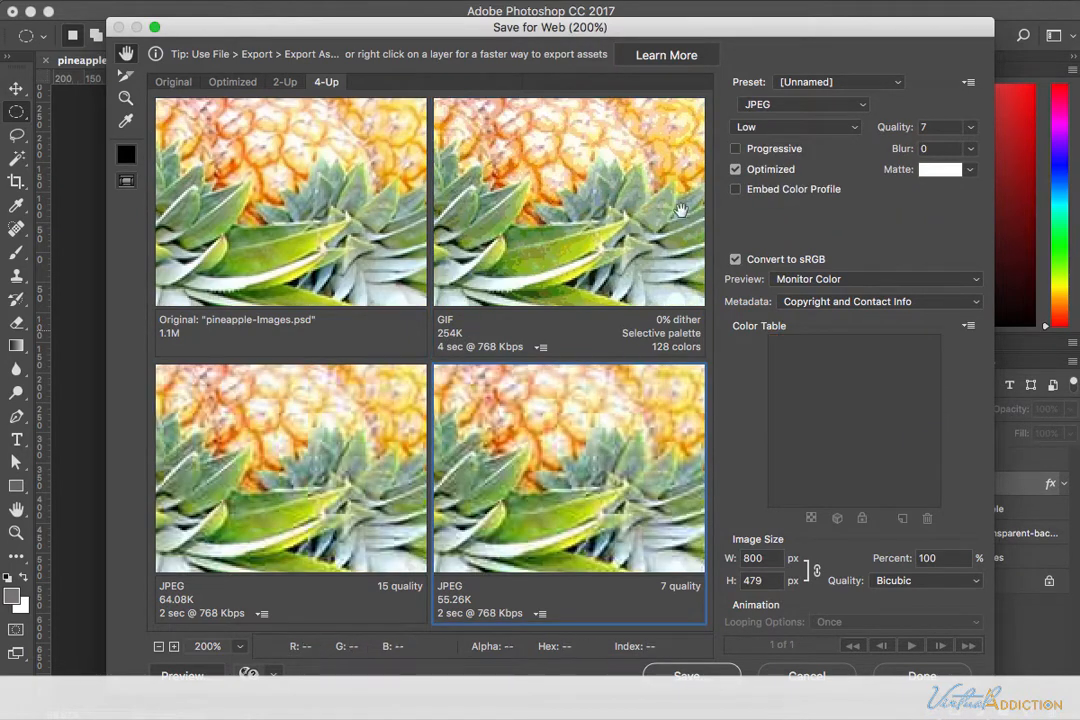
{"action": "left_click", "coordinate": [757, 129]}
{"action": "left_click", "coordinate": [750, 154]}
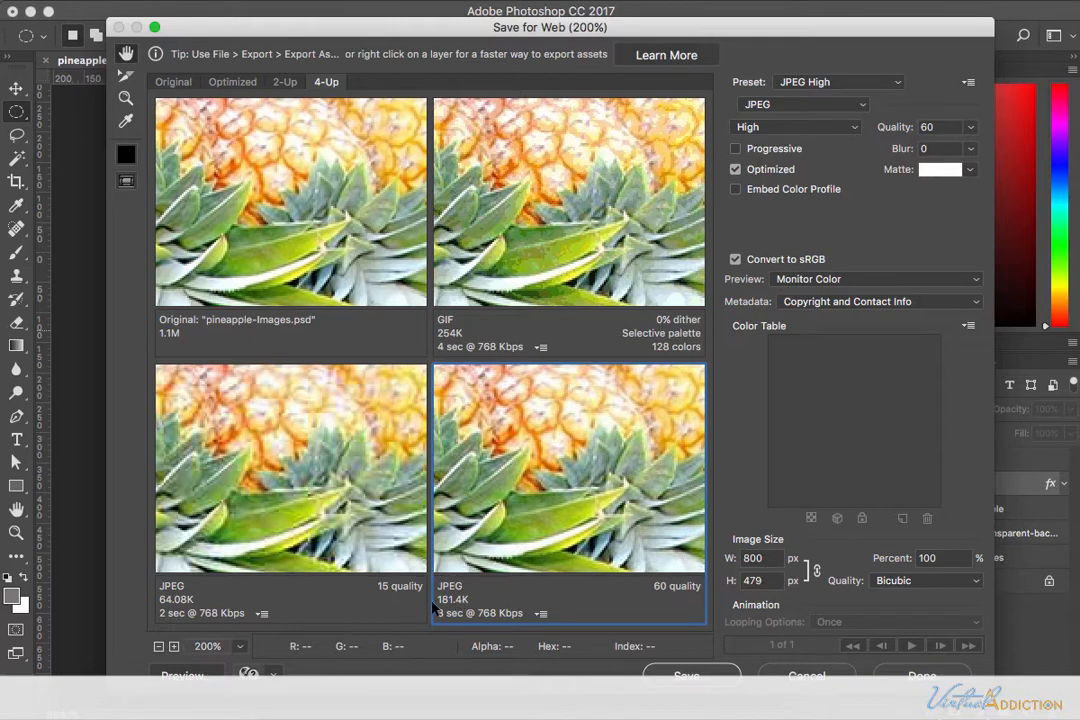
Step: Reduce the second GIF preview to 32 colors and set its dithering to No Dither
{"action": "left_click", "coordinate": [575, 212]}
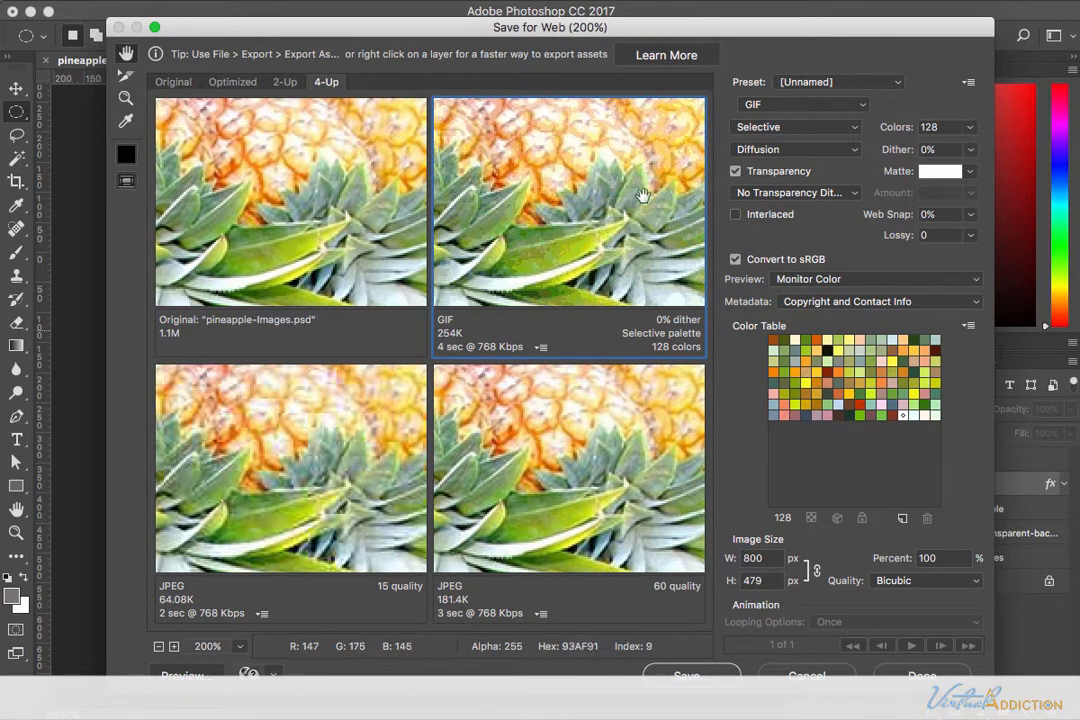
{"action": "left_click", "coordinate": [970, 128]}
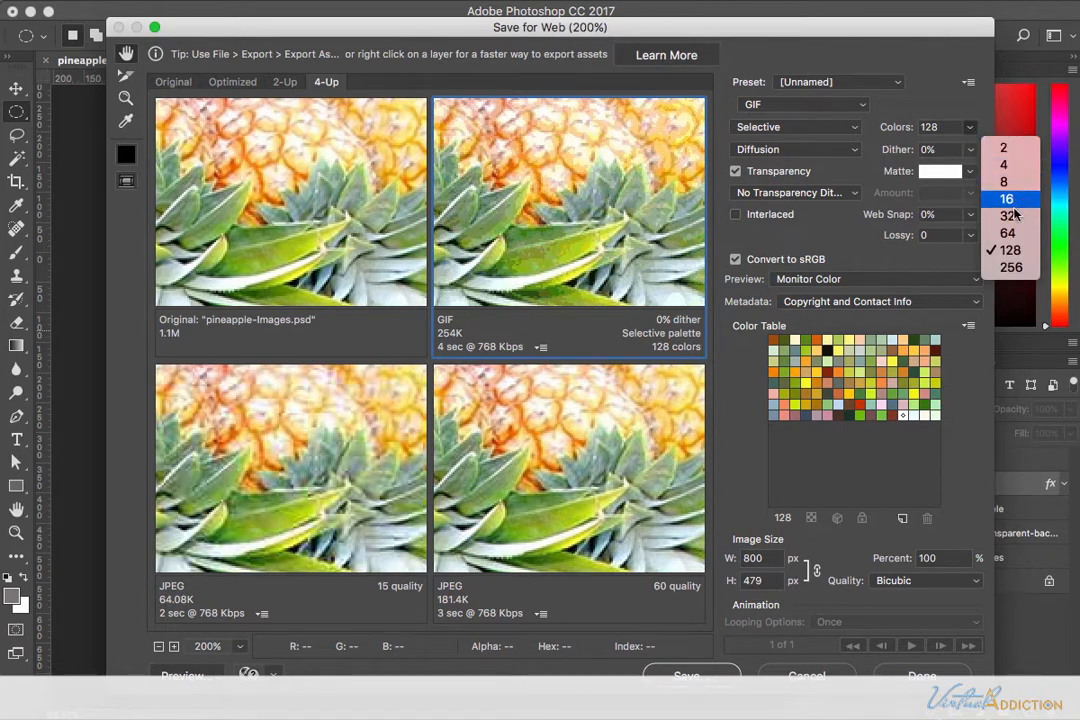
{"action": "left_click", "coordinate": [736, 216]}
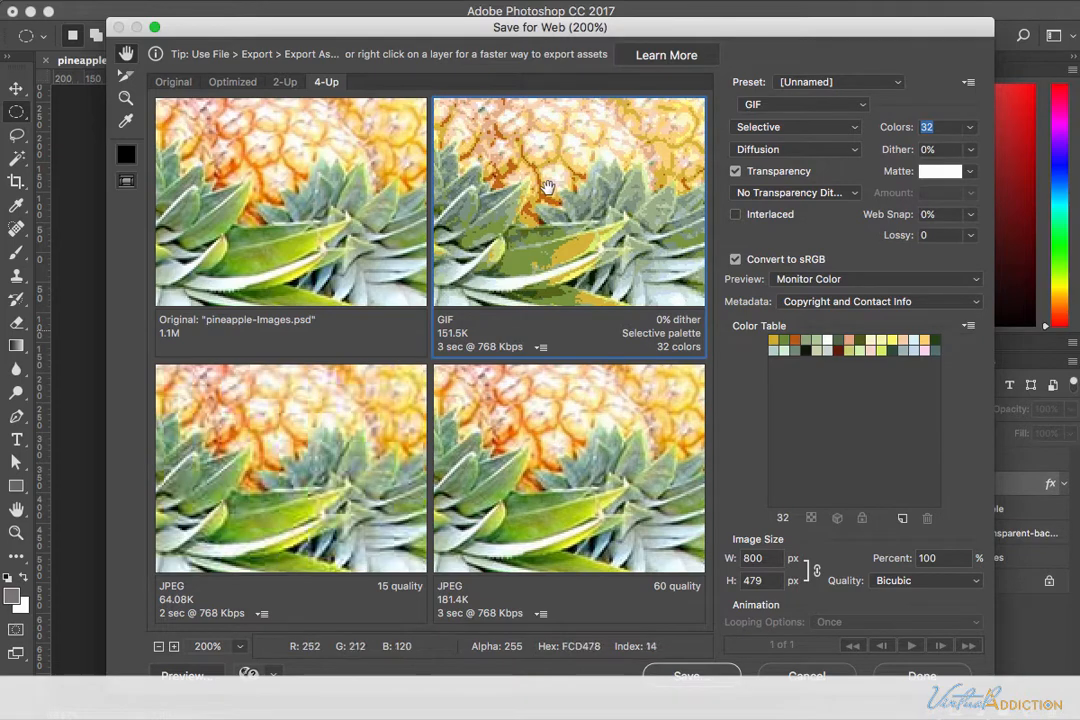
{"action": "left_click_drag", "start_coordinate": [547, 187], "coordinate": [617, 228]}
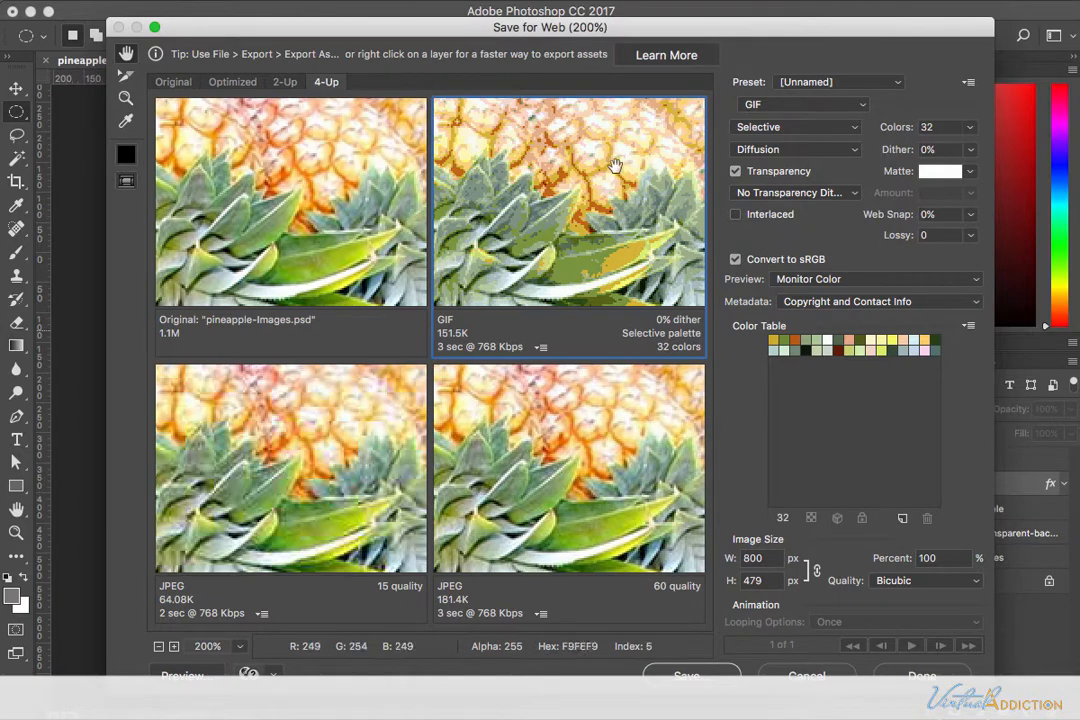
{"action": "left_click", "coordinate": [788, 151]}
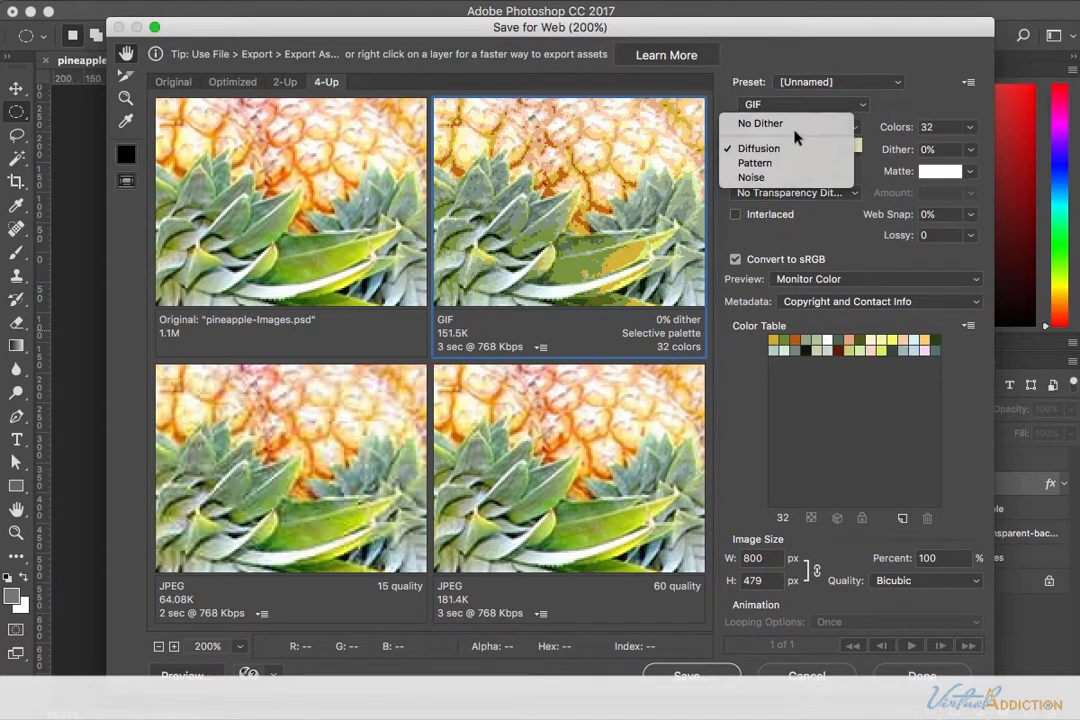
{"action": "left_click", "coordinate": [797, 127]}
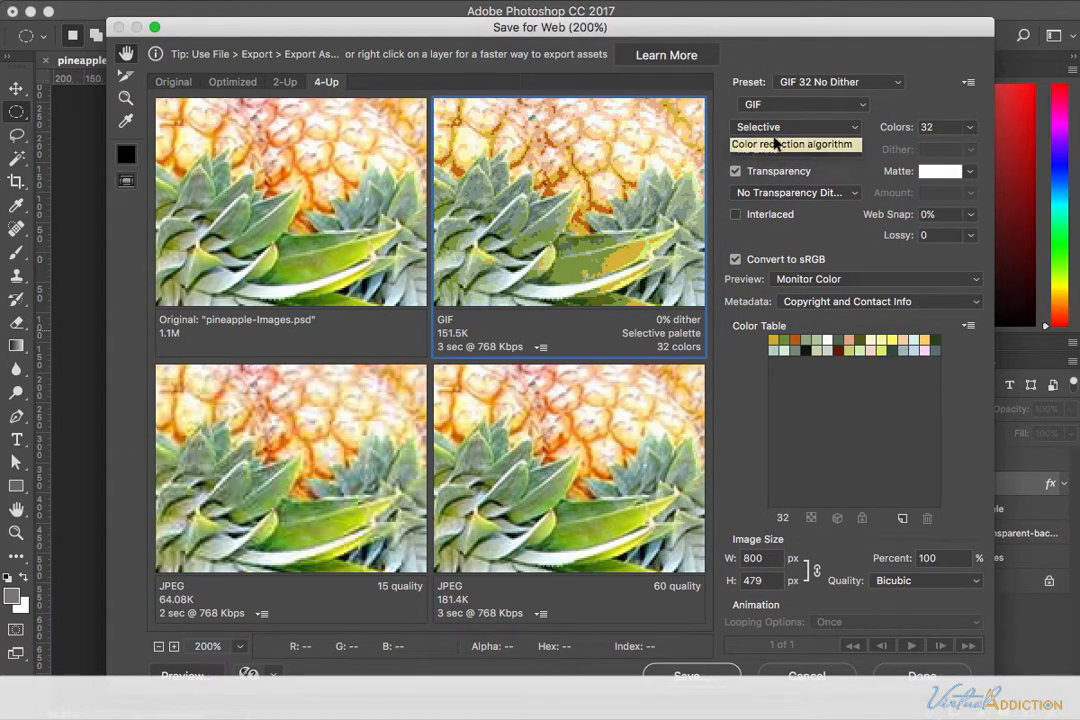
Step: Switch the fourth preview to GIF and set its Diffusion dither amount to 100%
{"action": "left_click", "coordinate": [590, 388]}
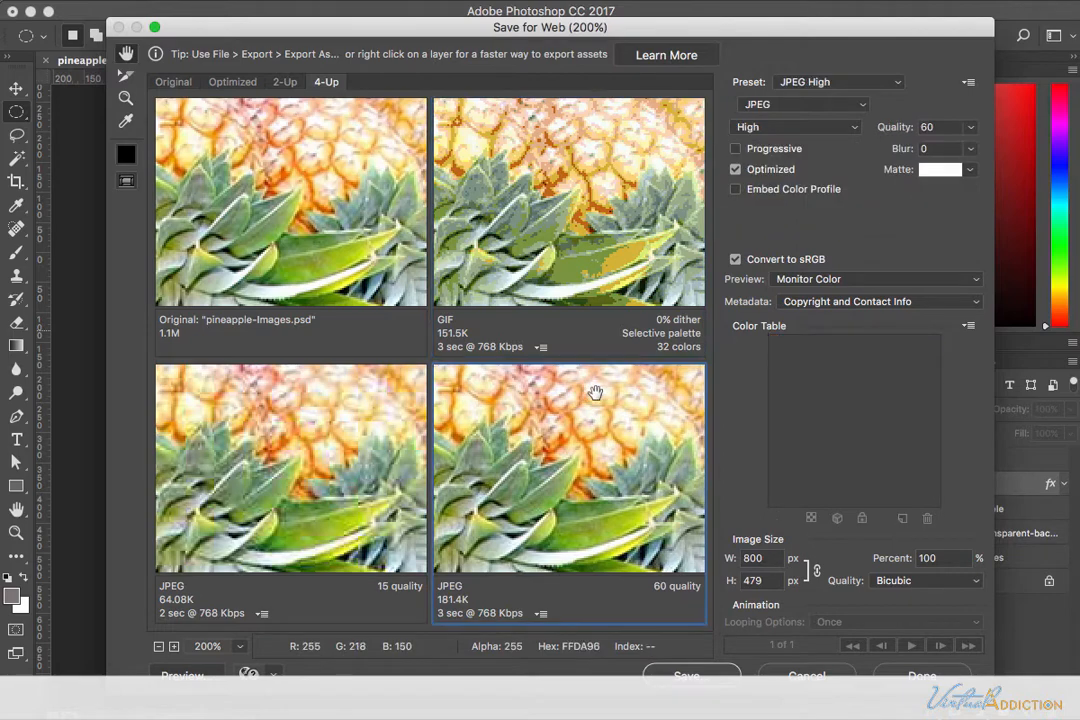
{"action": "left_click", "coordinate": [775, 106]}
{"action": "left_click", "coordinate": [756, 89]}
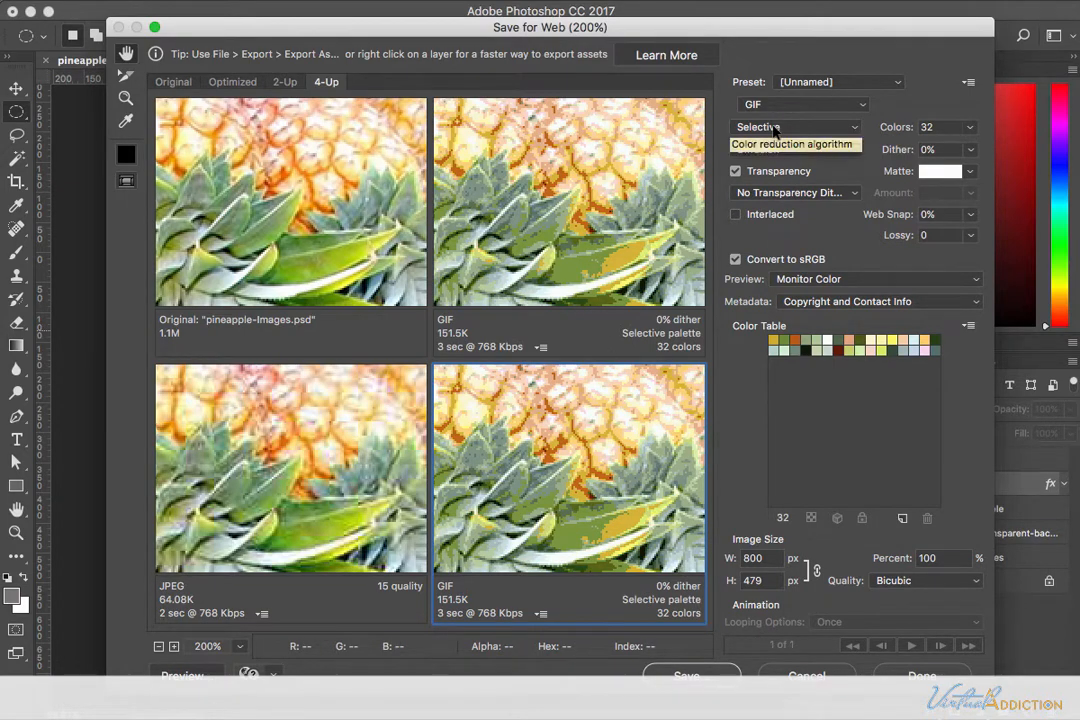
{"action": "left_click", "coordinate": [610, 155]}
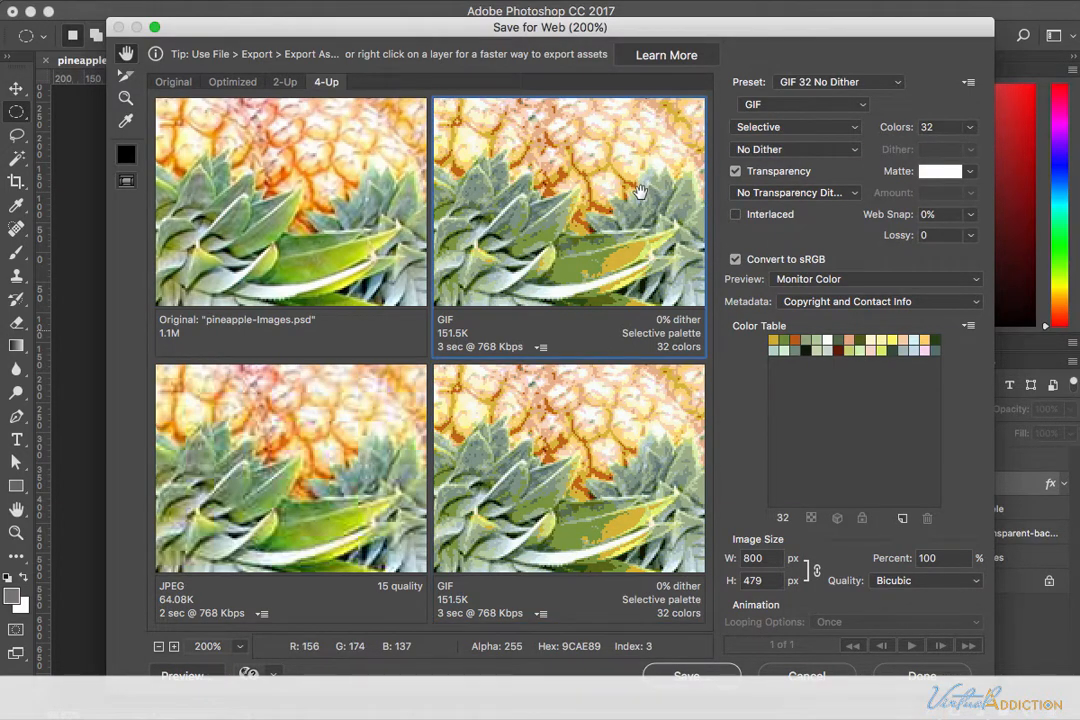
{"action": "left_click", "coordinate": [617, 434]}
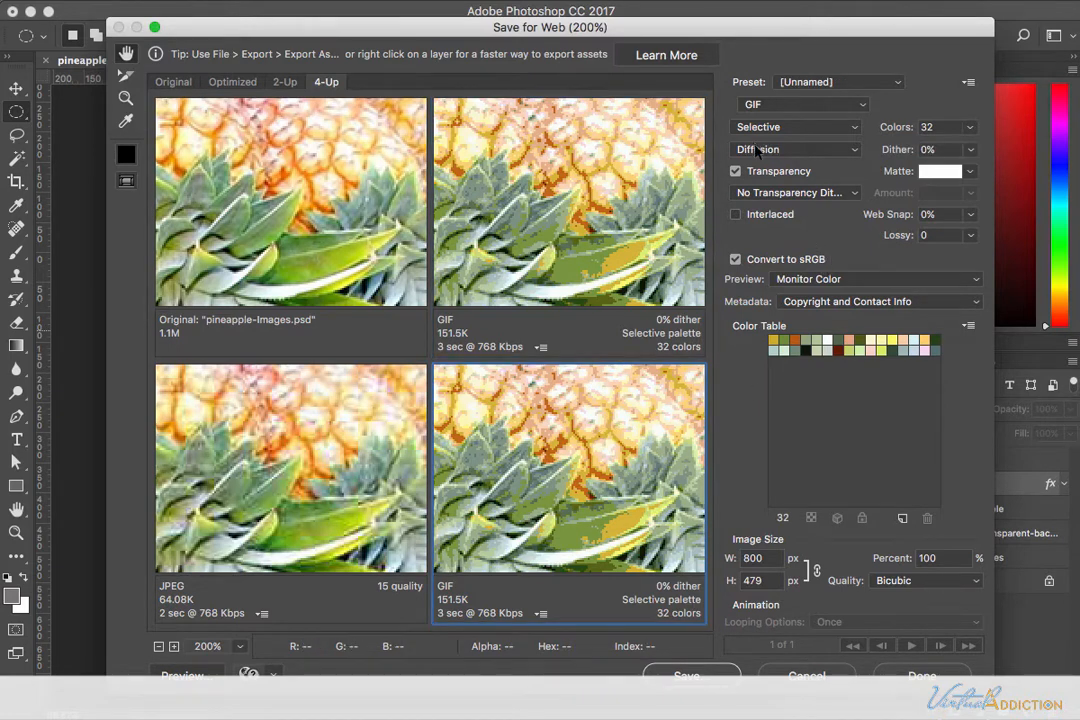
{"action": "left_click", "coordinate": [972, 155]}
{"action": "left_click_drag", "start_coordinate": [883, 172], "coordinate": [990, 176]}
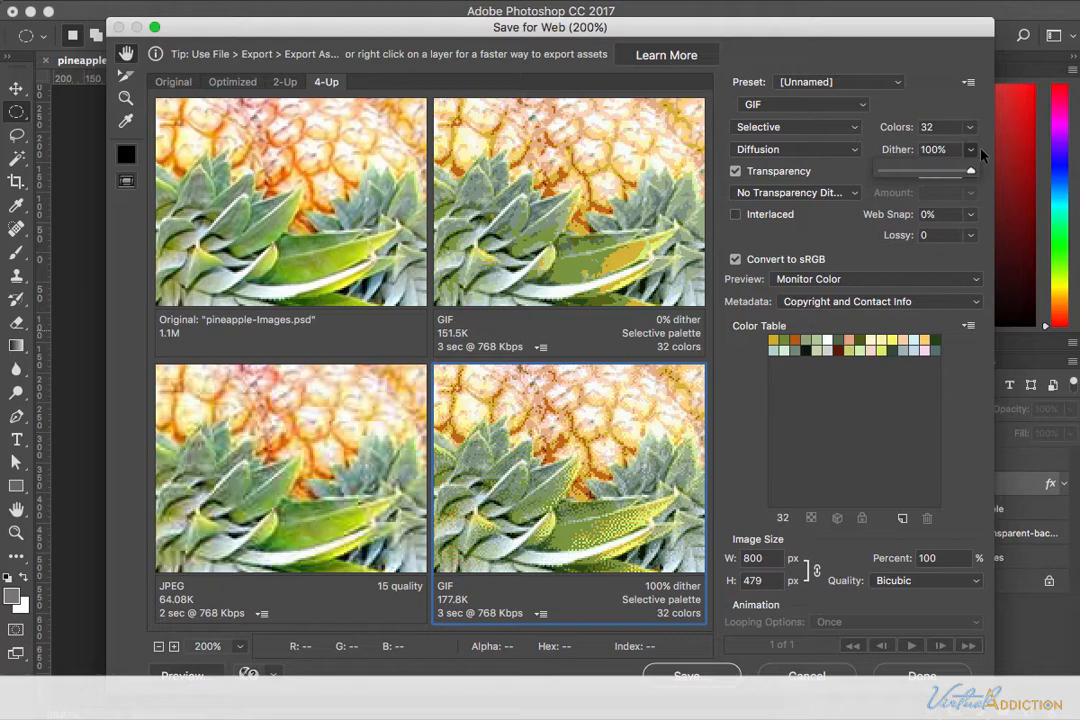
Step: Set the third preview's format to GIF
{"action": "left_click", "coordinate": [790, 149]}
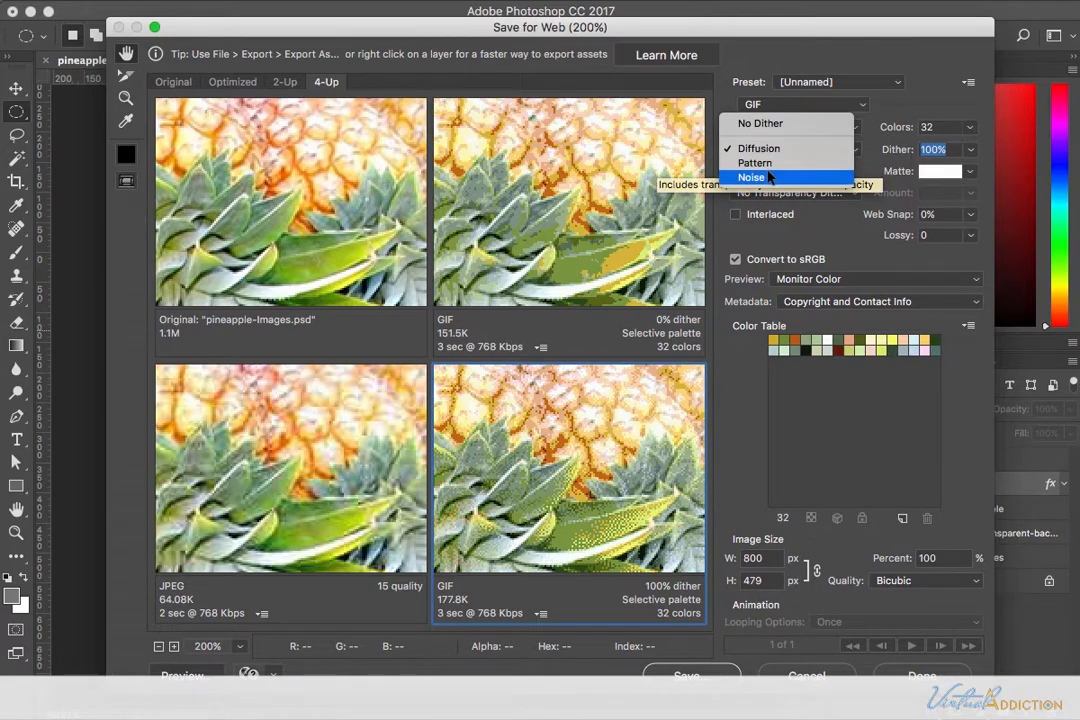
{"action": "left_click", "coordinate": [140, 93]}
{"action": "left_click", "coordinate": [126, 98]}
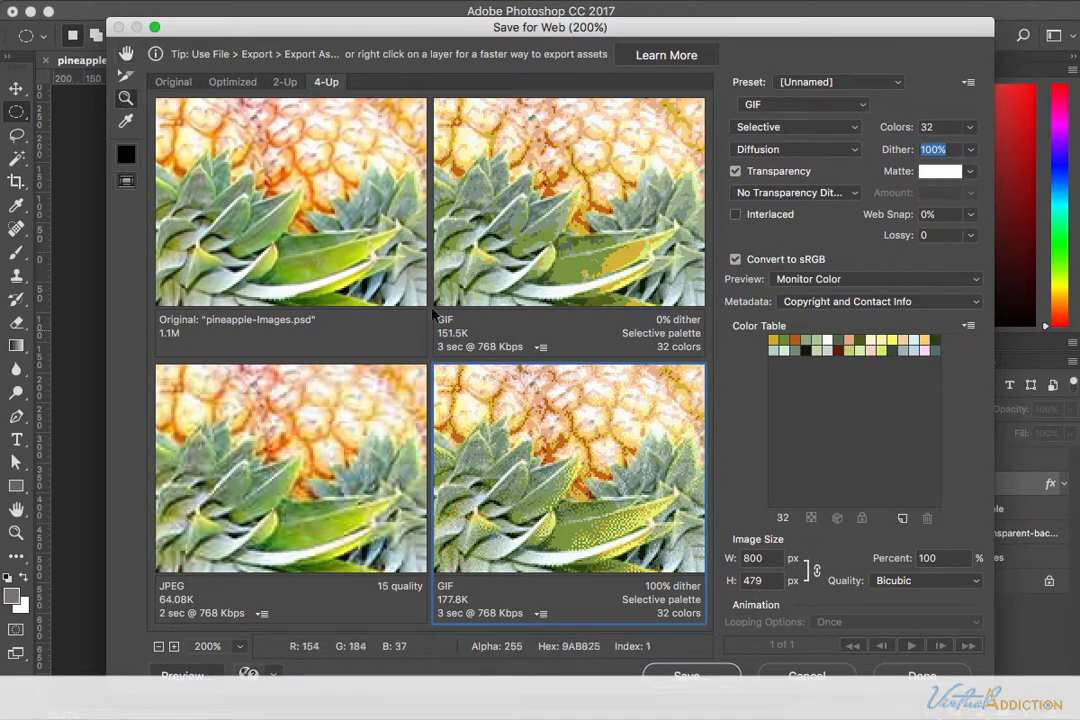
{"action": "left_click", "coordinate": [345, 248], "text": "alt"}
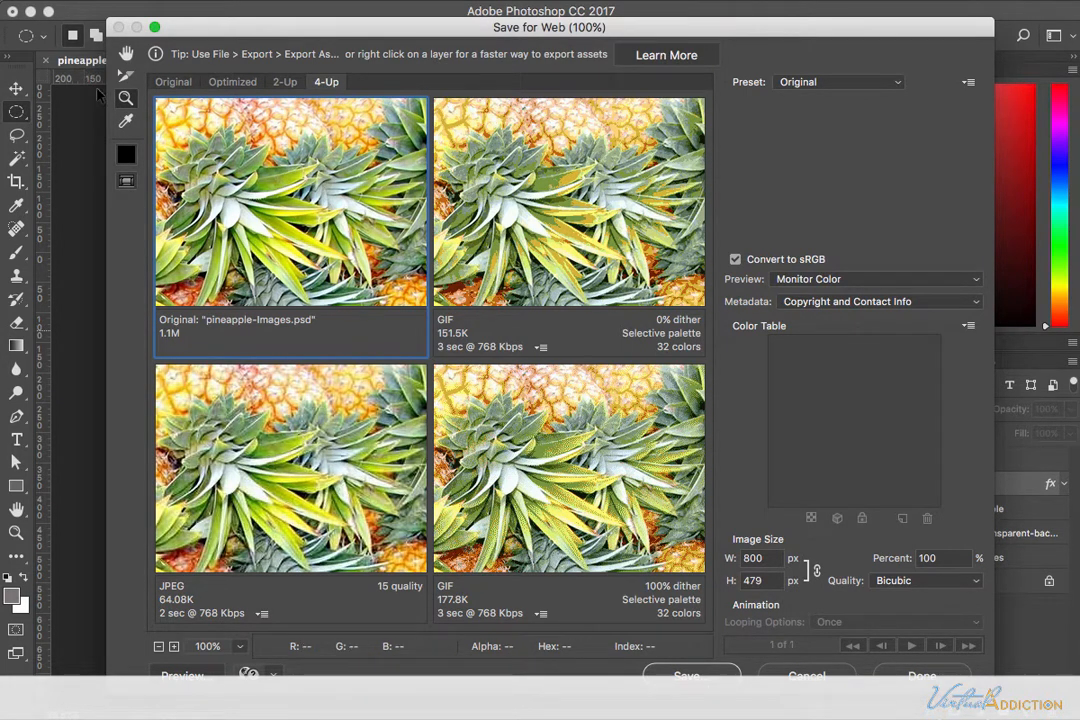
{"action": "left_click", "coordinate": [127, 54]}
{"action": "left_click", "coordinate": [285, 370]}
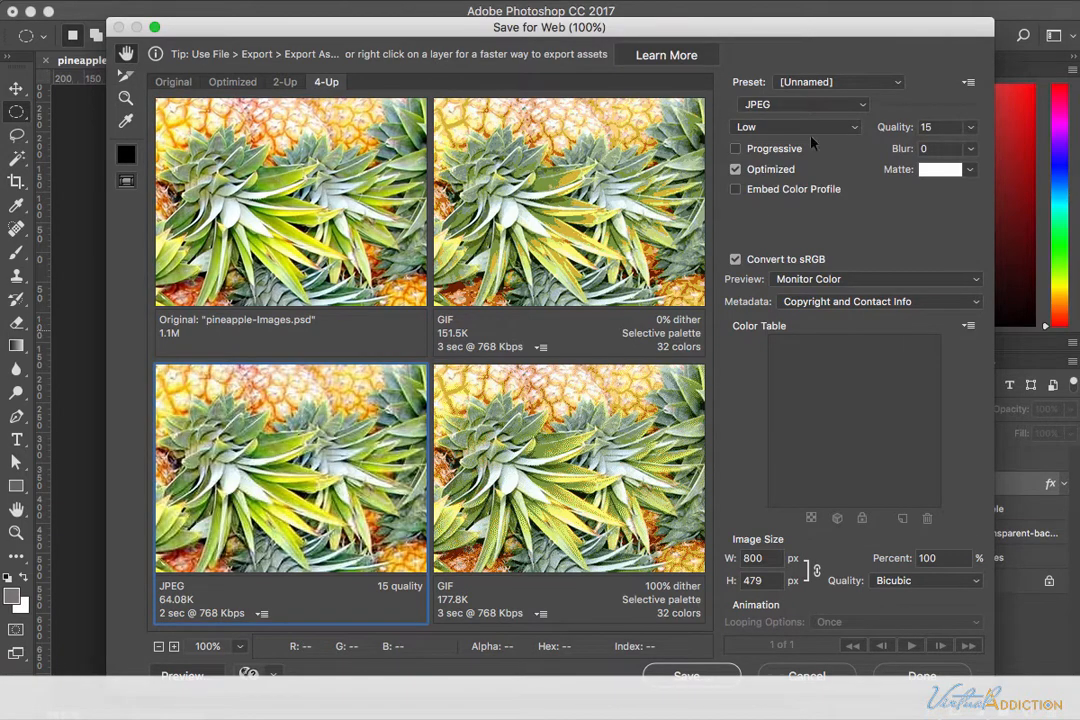
{"action": "left_click", "coordinate": [798, 103]}
{"action": "left_click", "coordinate": [785, 88]}
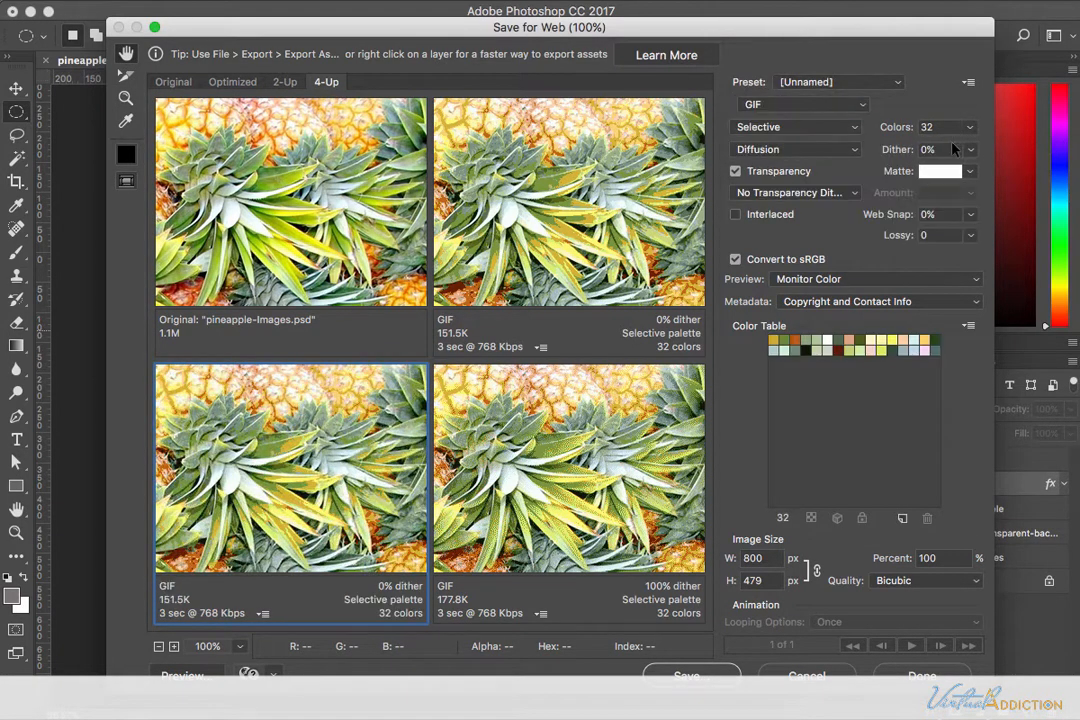
Step: Try Pattern dithering on the third GIF preview and set it to Noise, comparing it with the fourth preview
{"action": "left_click", "coordinate": [793, 153]}
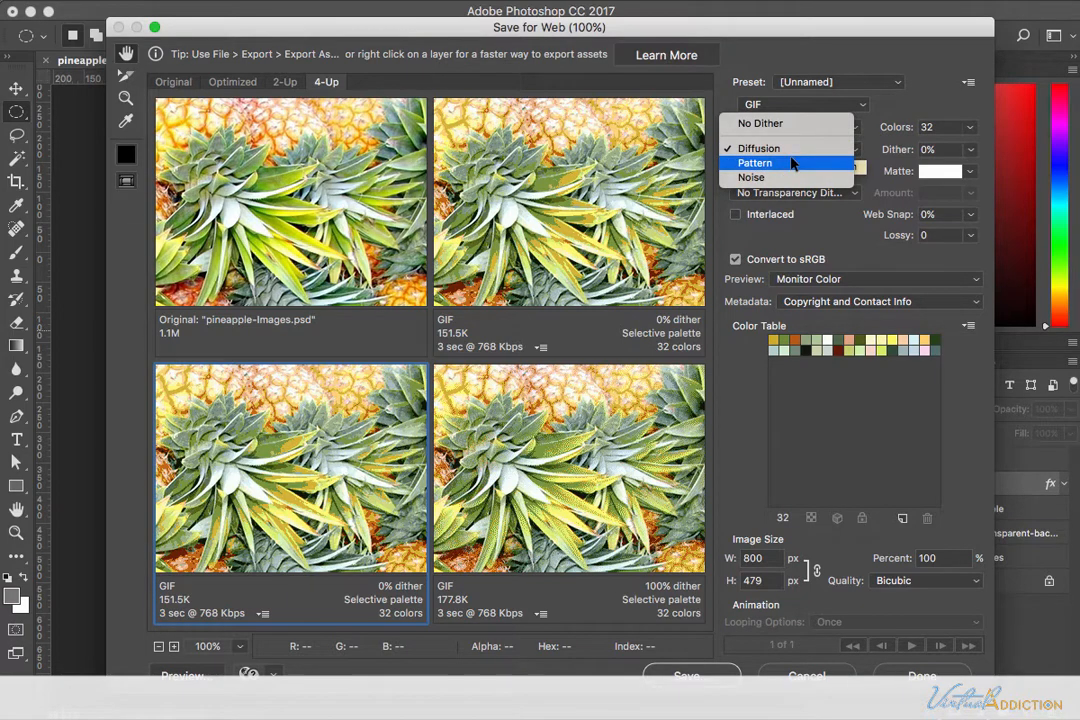
{"action": "left_click", "coordinate": [793, 163]}
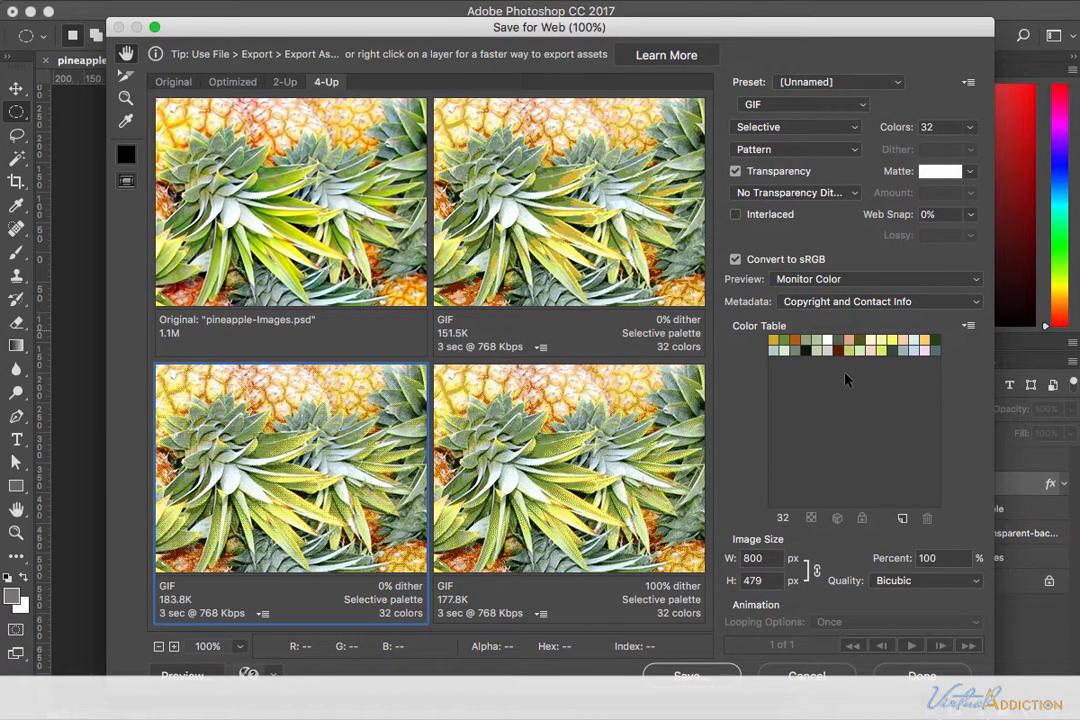
{"action": "left_click", "coordinate": [776, 150]}
{"action": "left_click", "coordinate": [773, 166]}
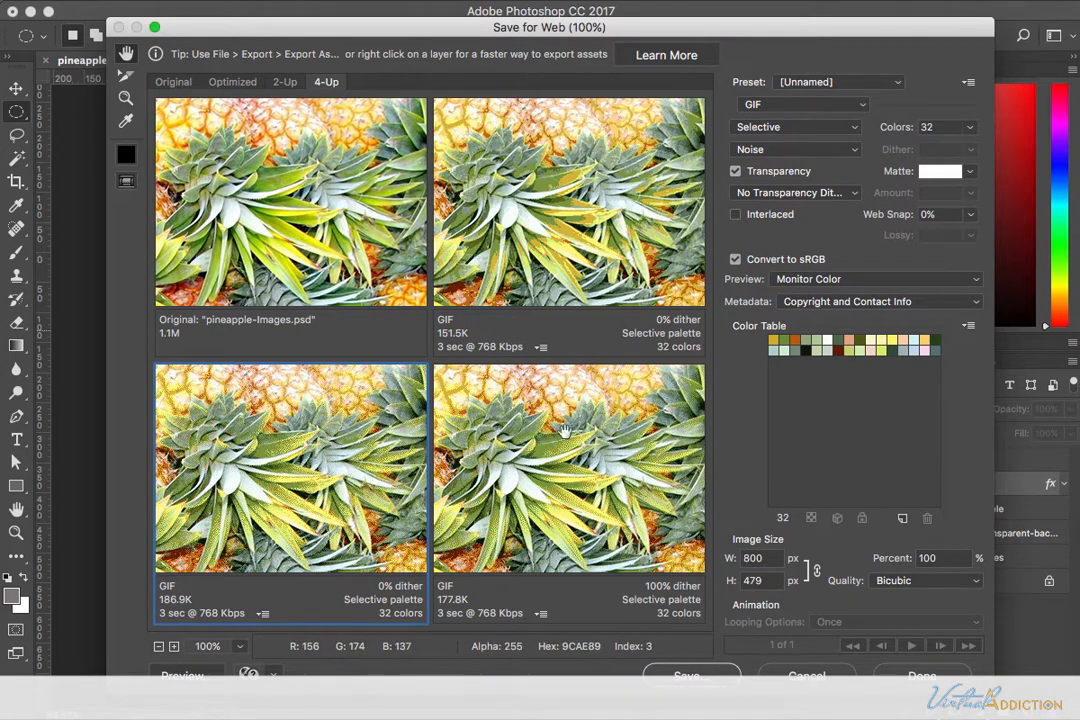
{"action": "left_click_drag", "start_coordinate": [511, 364], "coordinate": [518, 441]}
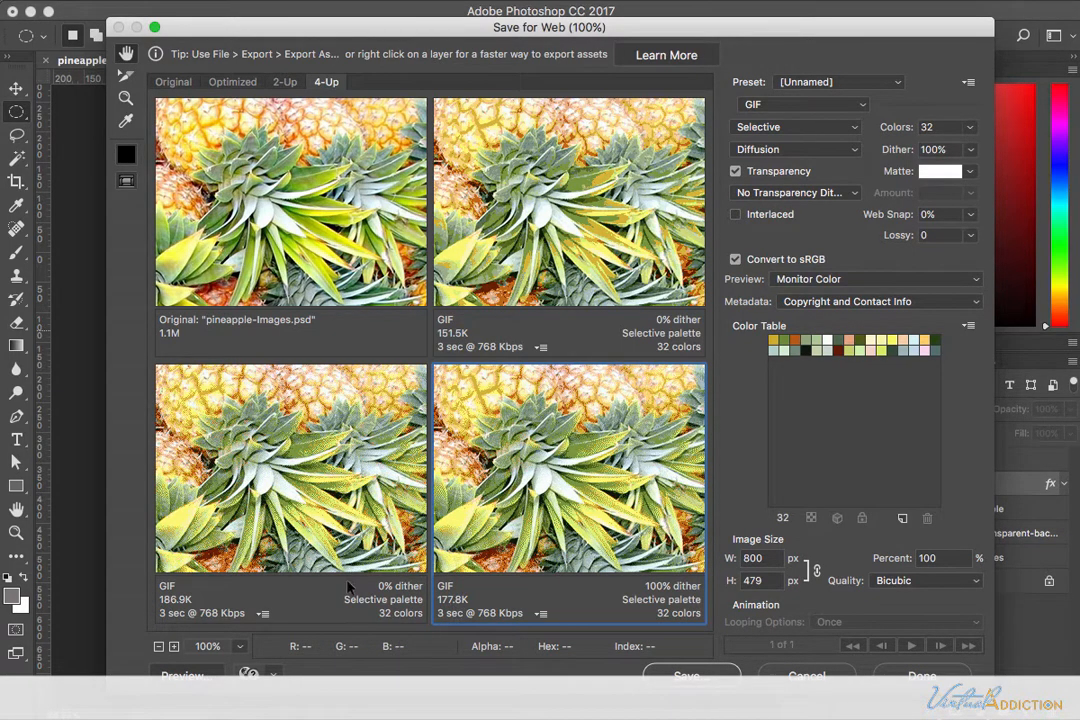
Step: Close Save for Web without exporting and leave only the pineapple-transparent-background layer visible, hiding manyPineapples and Background
{"action": "left_click", "coordinate": [205, 440]}
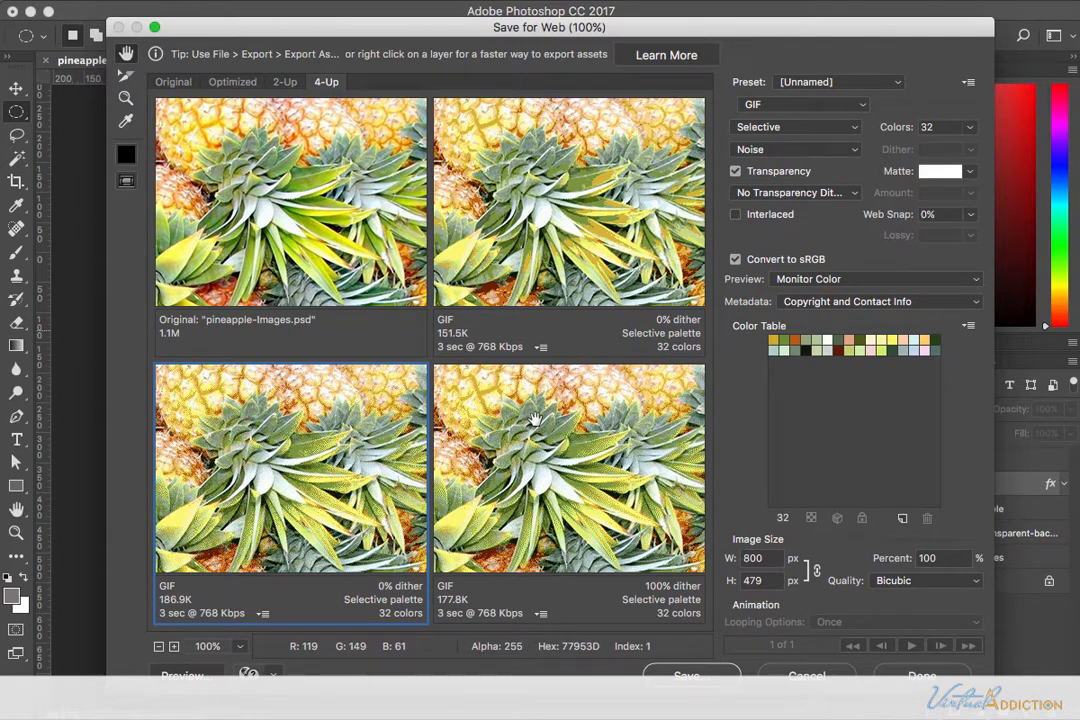
{"action": "left_click", "coordinate": [806, 676]}
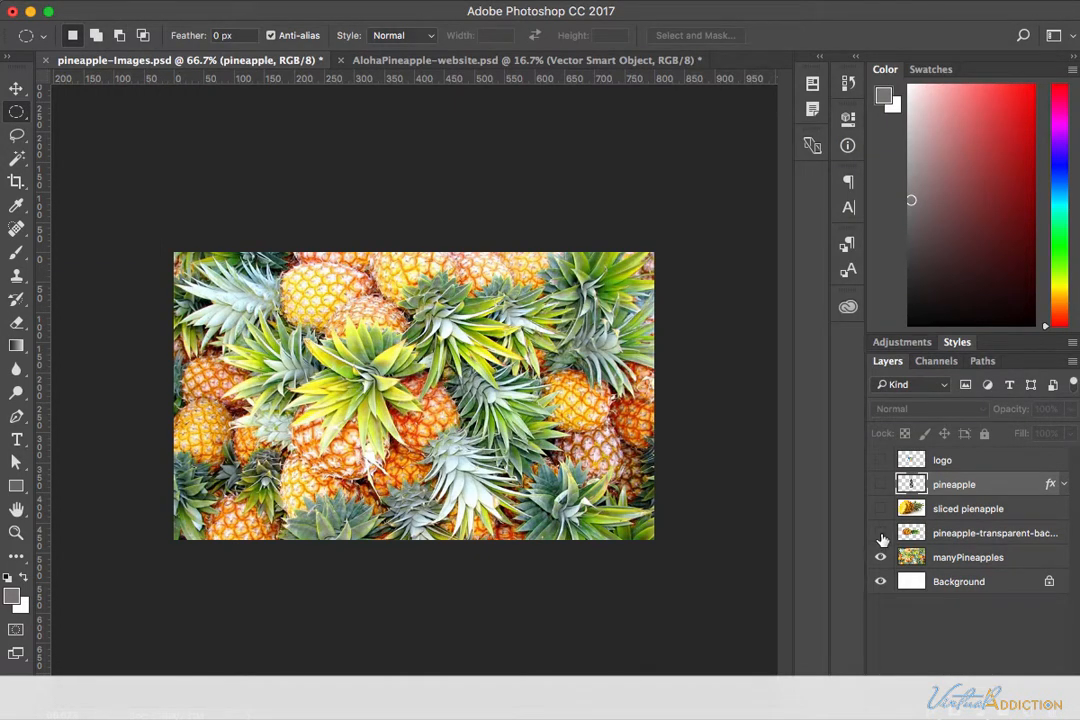
{"action": "left_click", "coordinate": [881, 534]}
{"action": "left_click", "coordinate": [880, 557]}
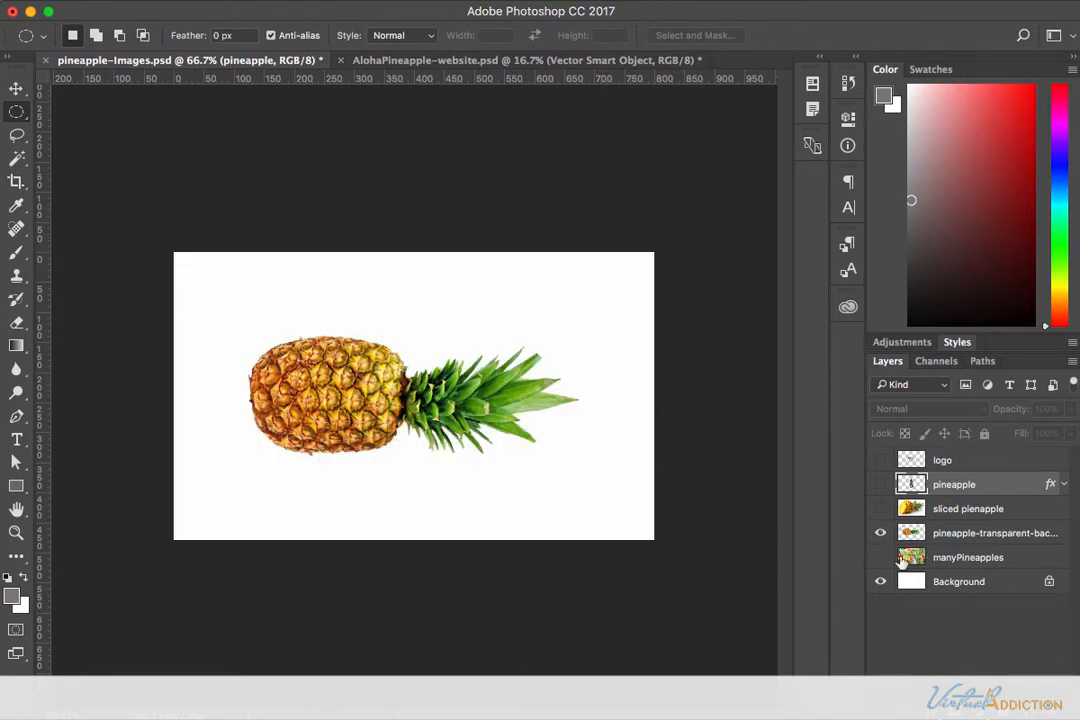
{"action": "left_click", "coordinate": [880, 581]}
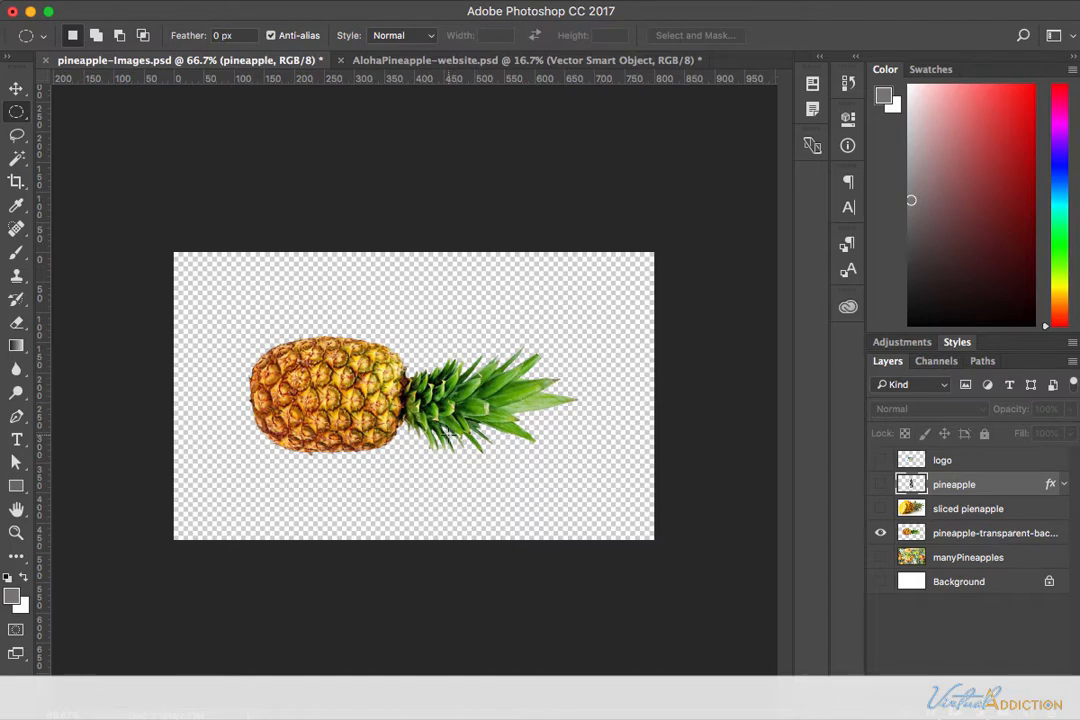
Step: Open Save for Web for the transparent pineapple and scale the image to 75 percent
{"action": "key", "text": "super+alt+shift+s"}
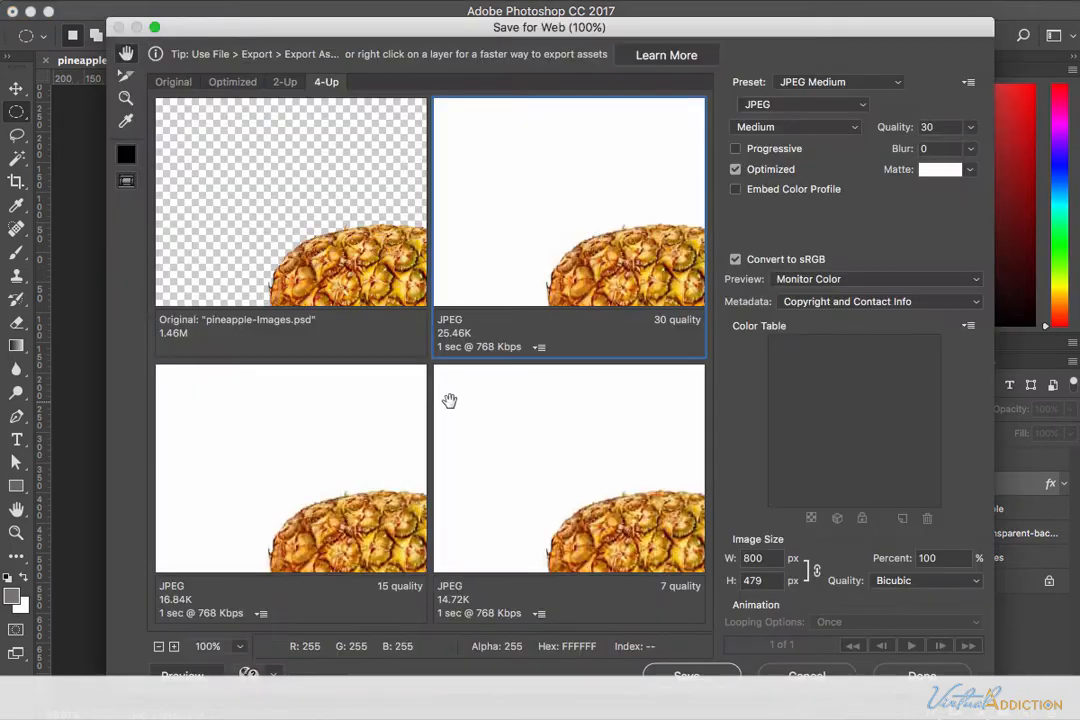
{"action": "left_click_drag", "start_coordinate": [374, 282], "coordinate": [228, 160]}
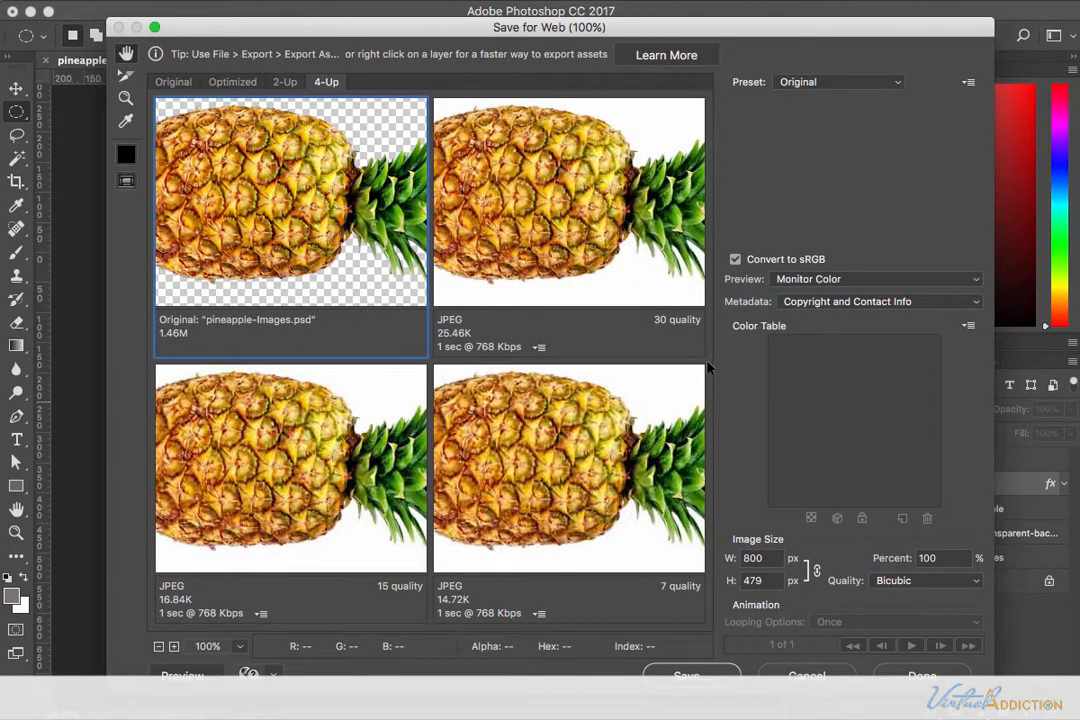
{"action": "left_click", "coordinate": [886, 557]}
{"action": "type", "text": "75"}
{"action": "left_click", "coordinate": [779, 557]}
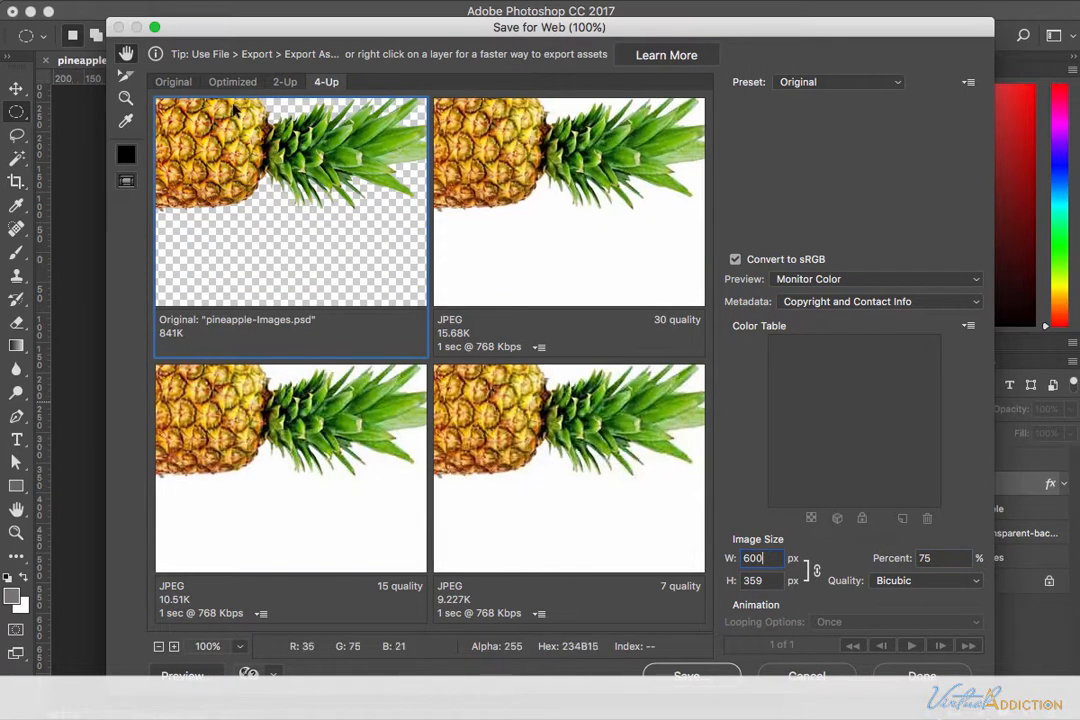
{"action": "left_click_drag", "start_coordinate": [546, 171], "coordinate": [605, 237]}
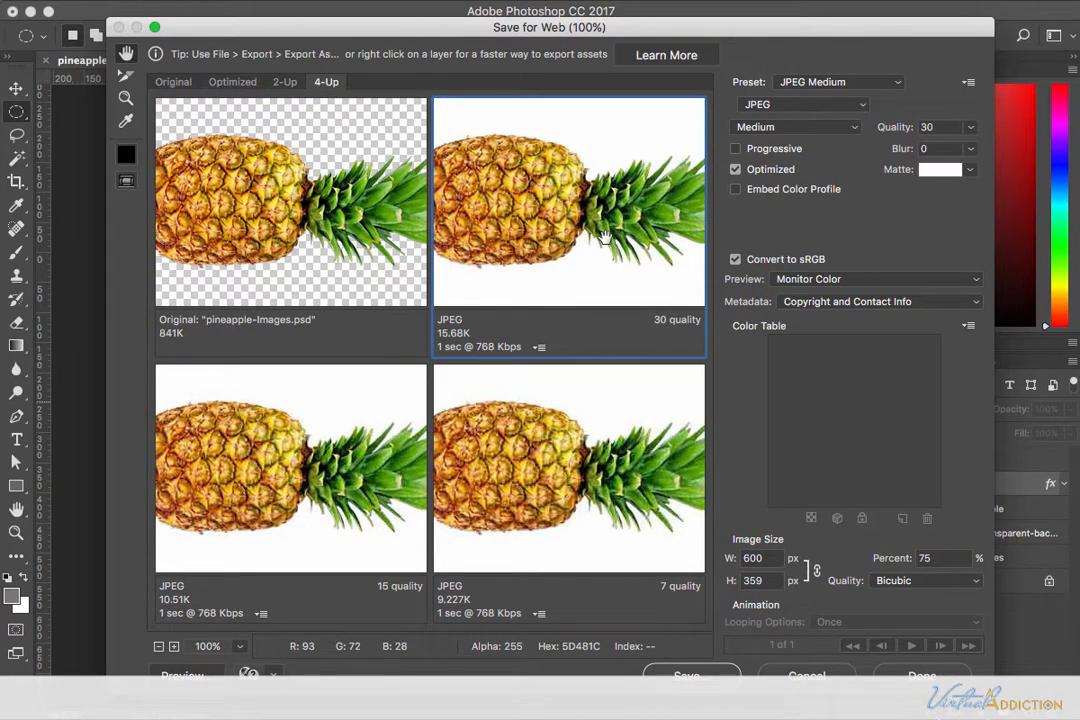
Step: Switch the second and fourth previews from JPEG to GIF
{"action": "left_click", "coordinate": [800, 104]}
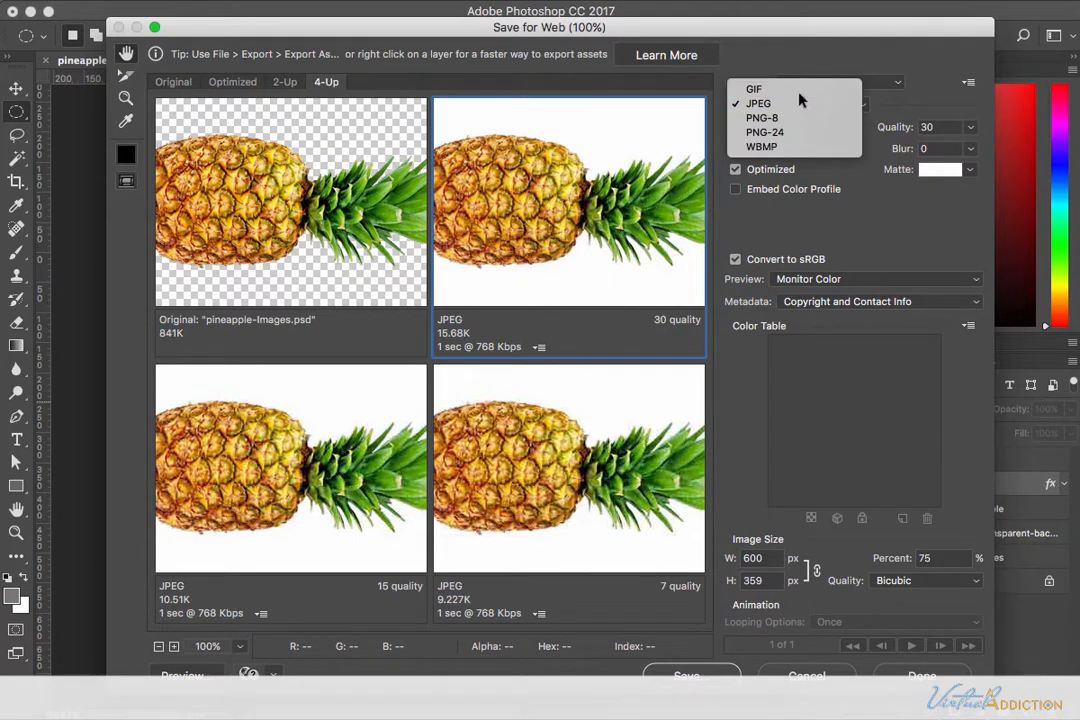
{"action": "left_click", "coordinate": [795, 90]}
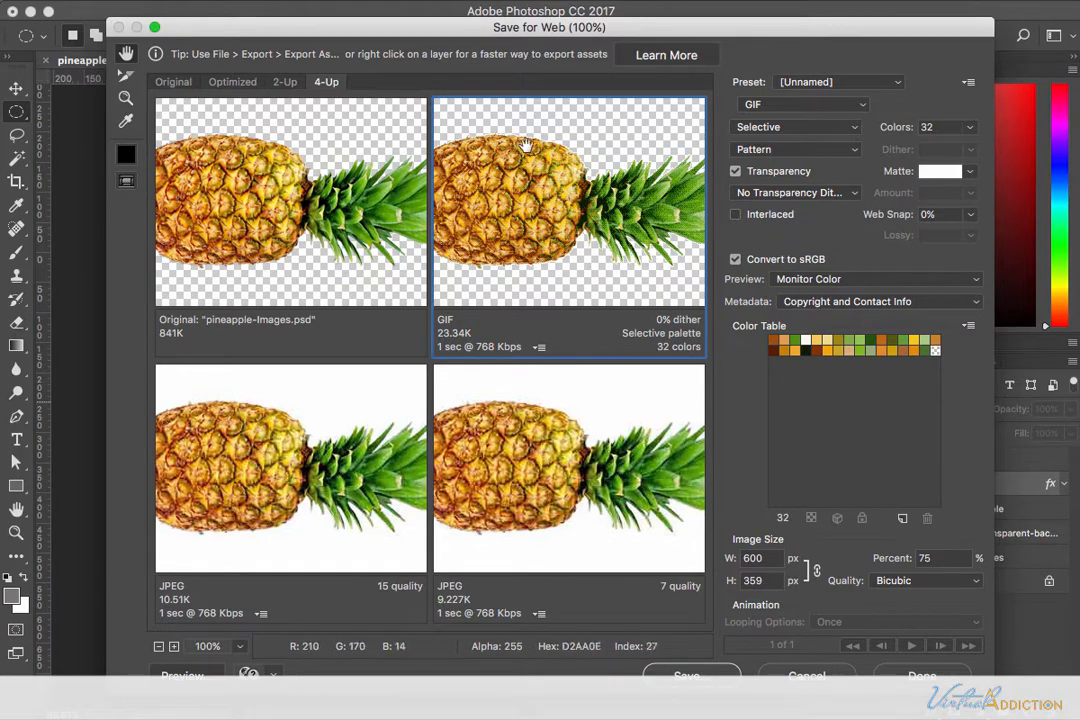
{"action": "left_click", "coordinate": [575, 443]}
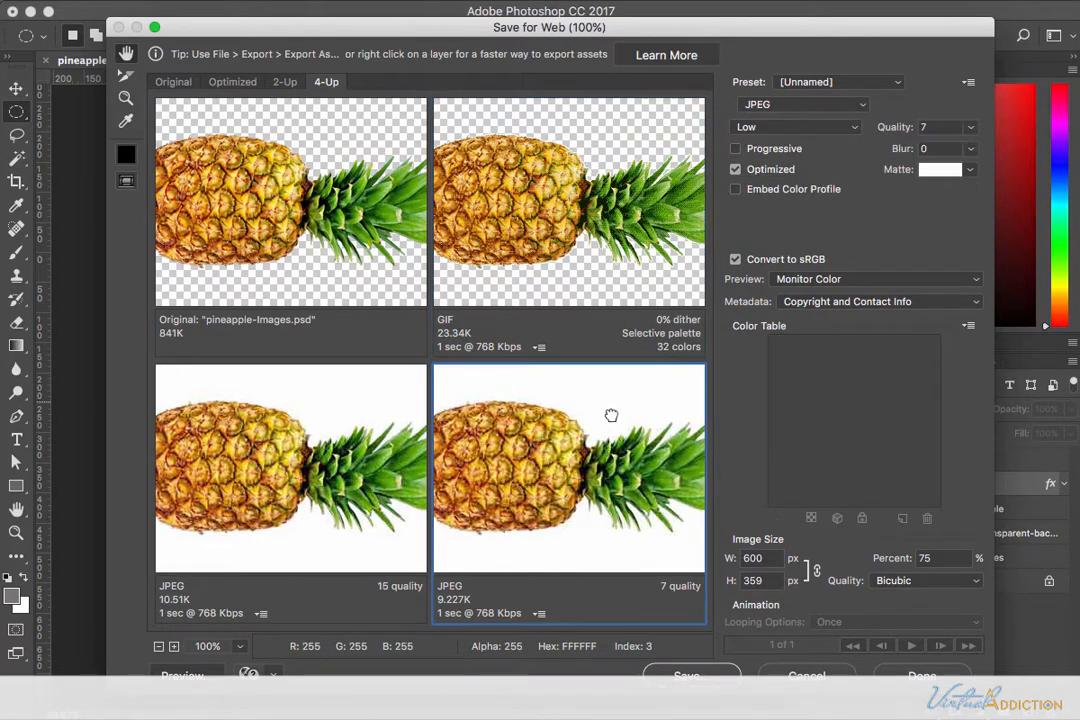
{"action": "left_click", "coordinate": [800, 104]}
{"action": "left_click", "coordinate": [780, 89]}
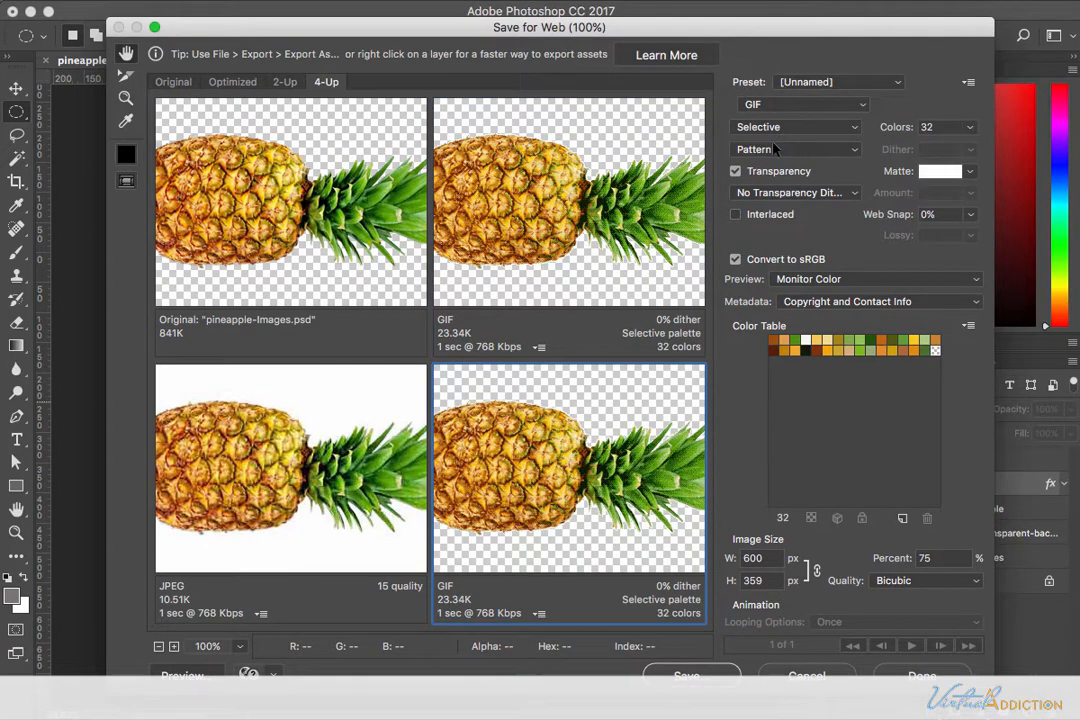
Step: Set the fourth GIF preview's dithering to No Dither and compare the leaves with the other previews
{"action": "left_click", "coordinate": [779, 149]}
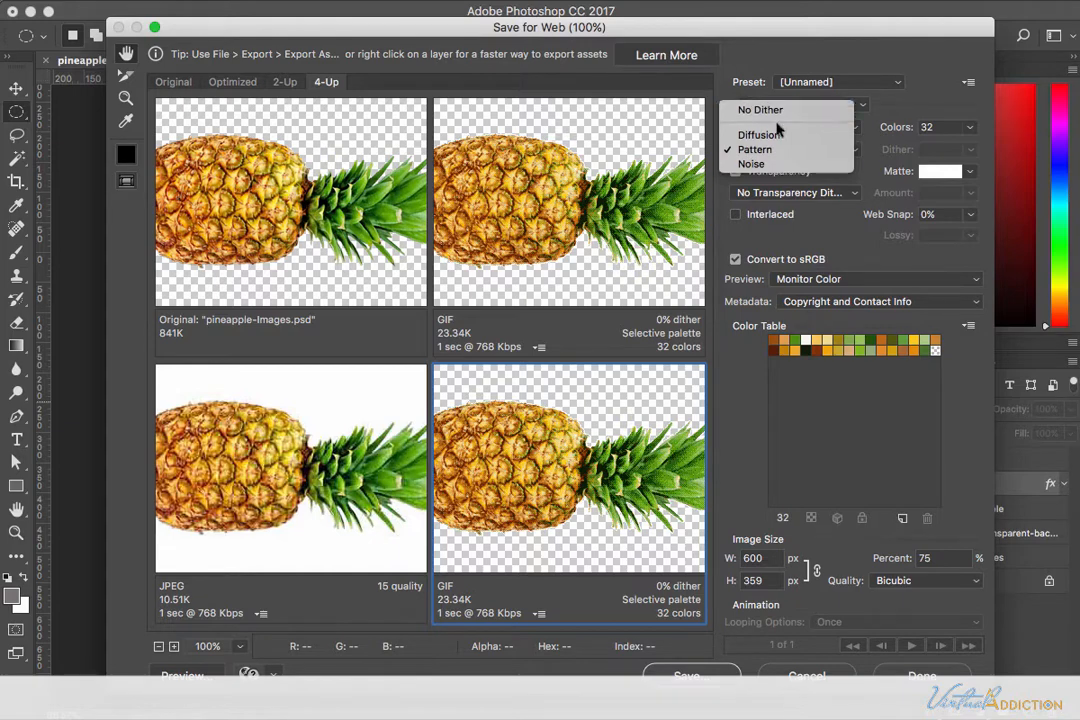
{"action": "left_click", "coordinate": [779, 110]}
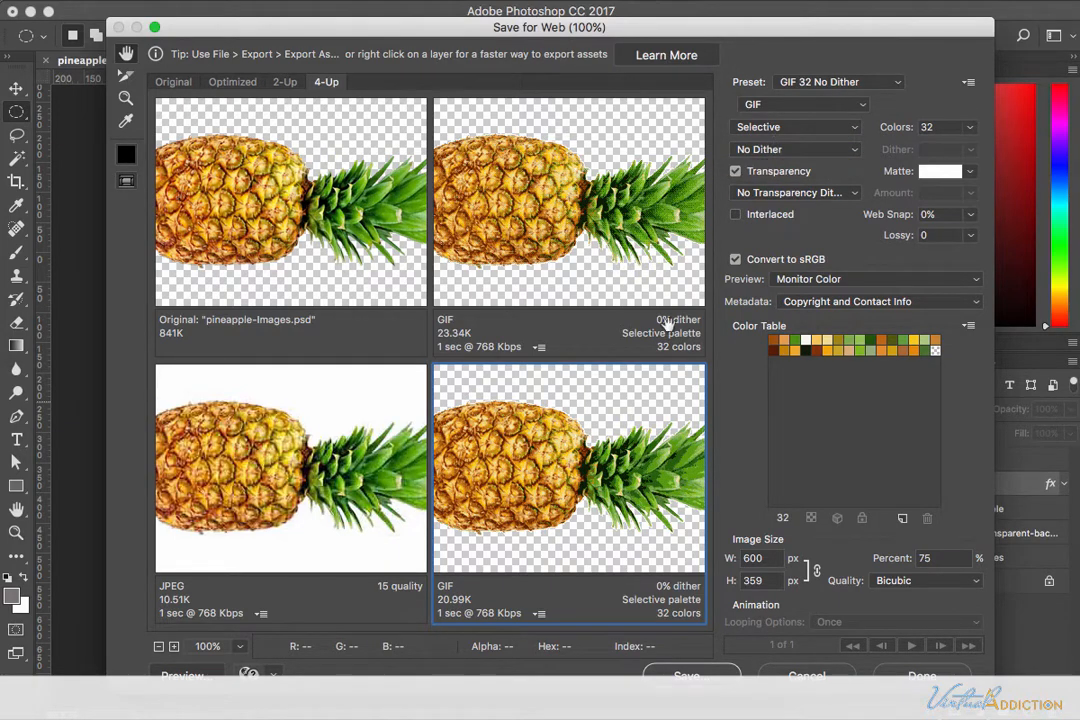
{"action": "left_click_drag", "start_coordinate": [515, 390], "coordinate": [470, 370]}
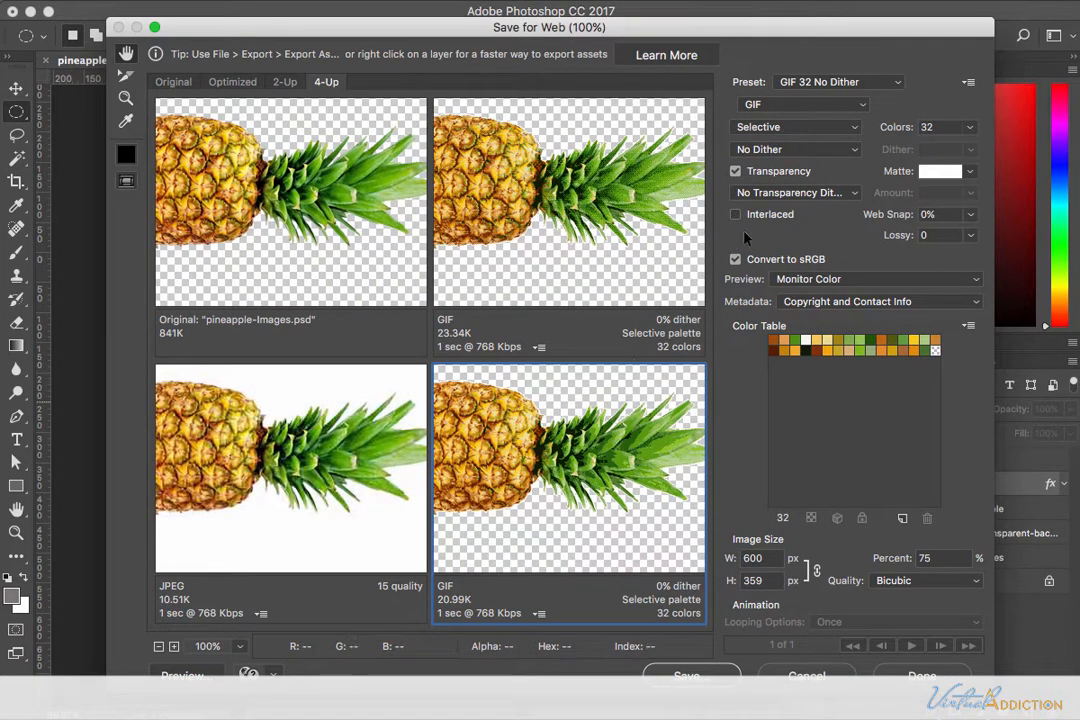
Step: Try Diffusion, Pattern and Noise Transparency Dither on the fourth GIF preview, then leave Save for Web without exporting
{"action": "left_click", "coordinate": [786, 195]}
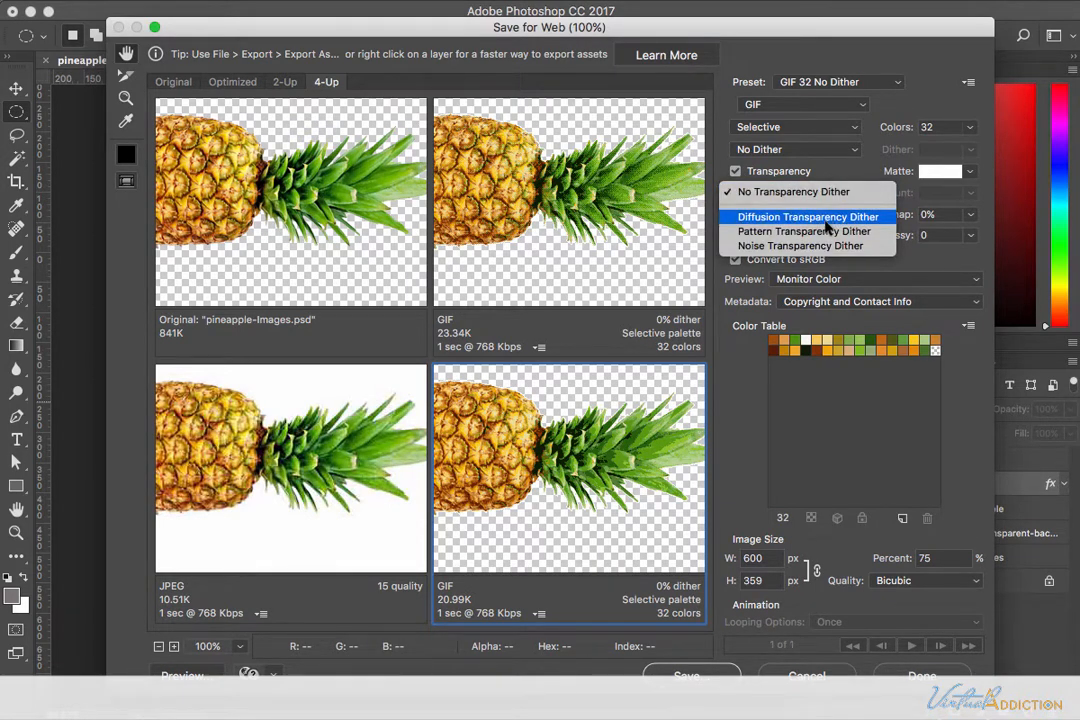
{"action": "left_click", "coordinate": [822, 218]}
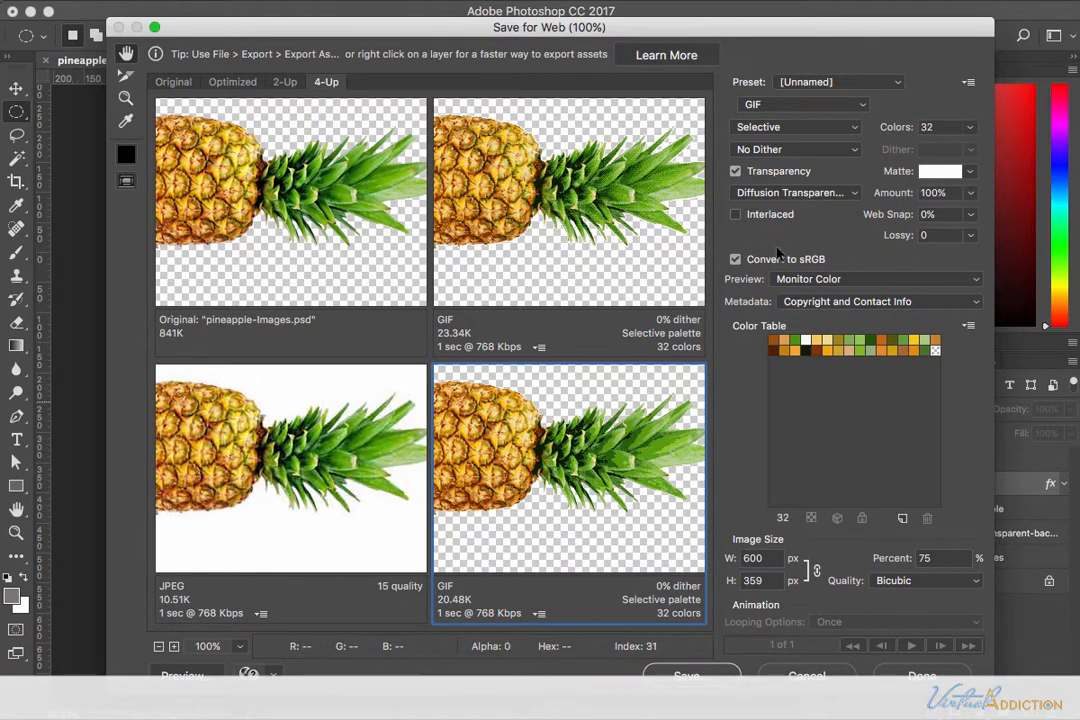
{"action": "left_click", "coordinate": [784, 196]}
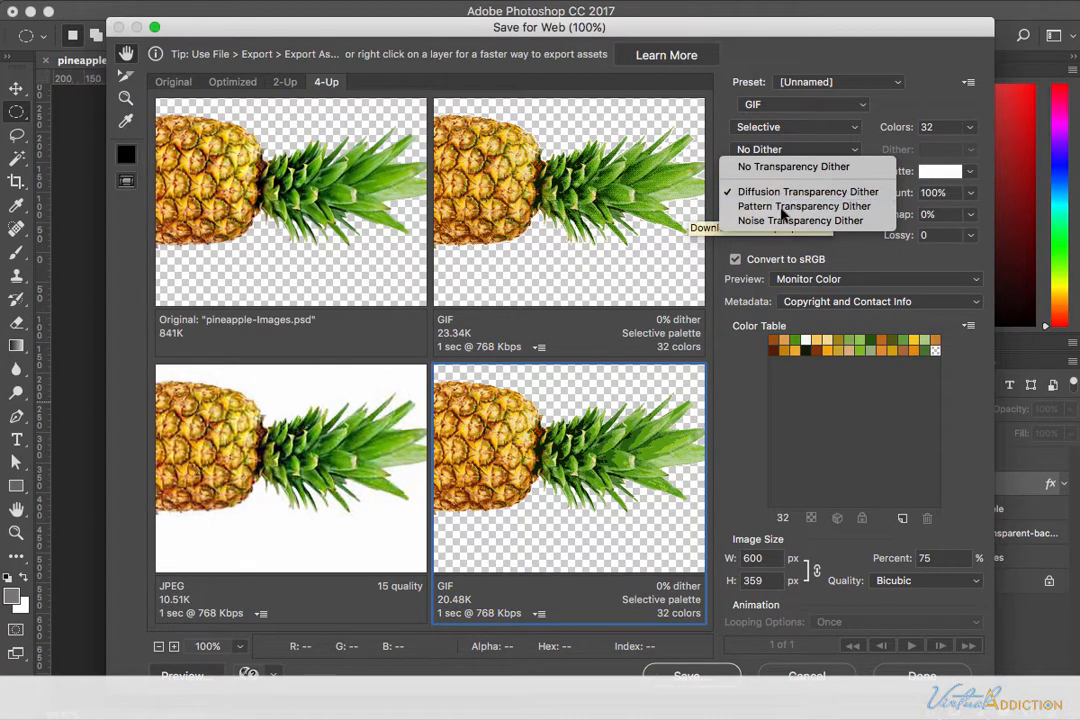
{"action": "left_click", "coordinate": [783, 208]}
{"action": "left_click", "coordinate": [790, 192]}
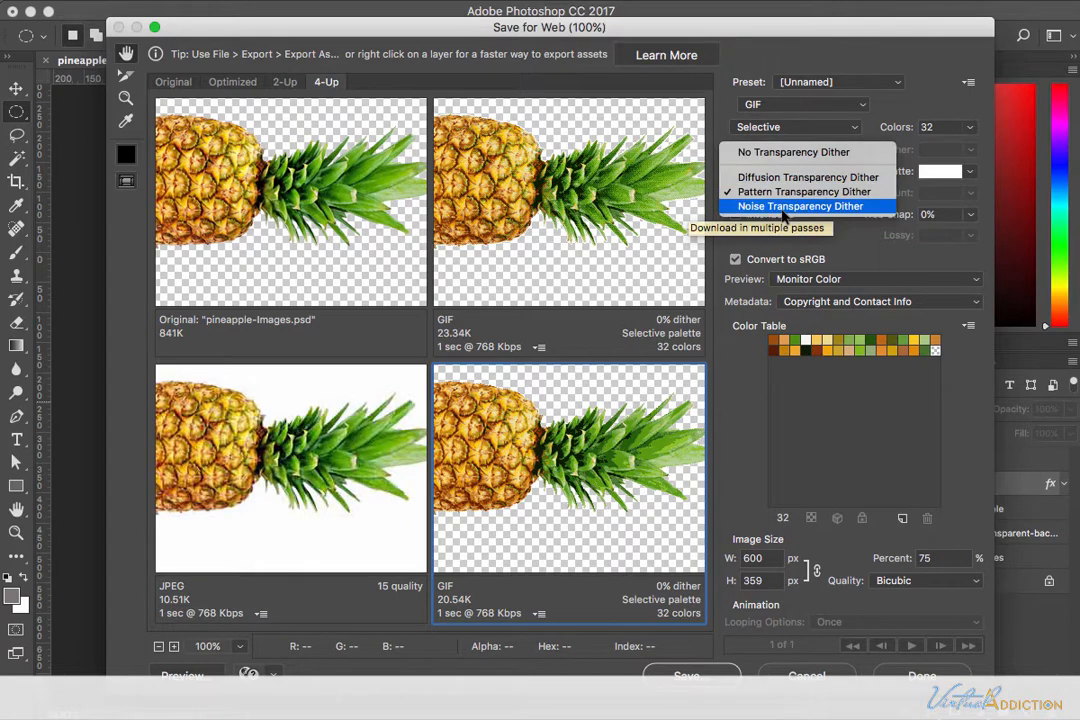
{"action": "left_click", "coordinate": [780, 207]}
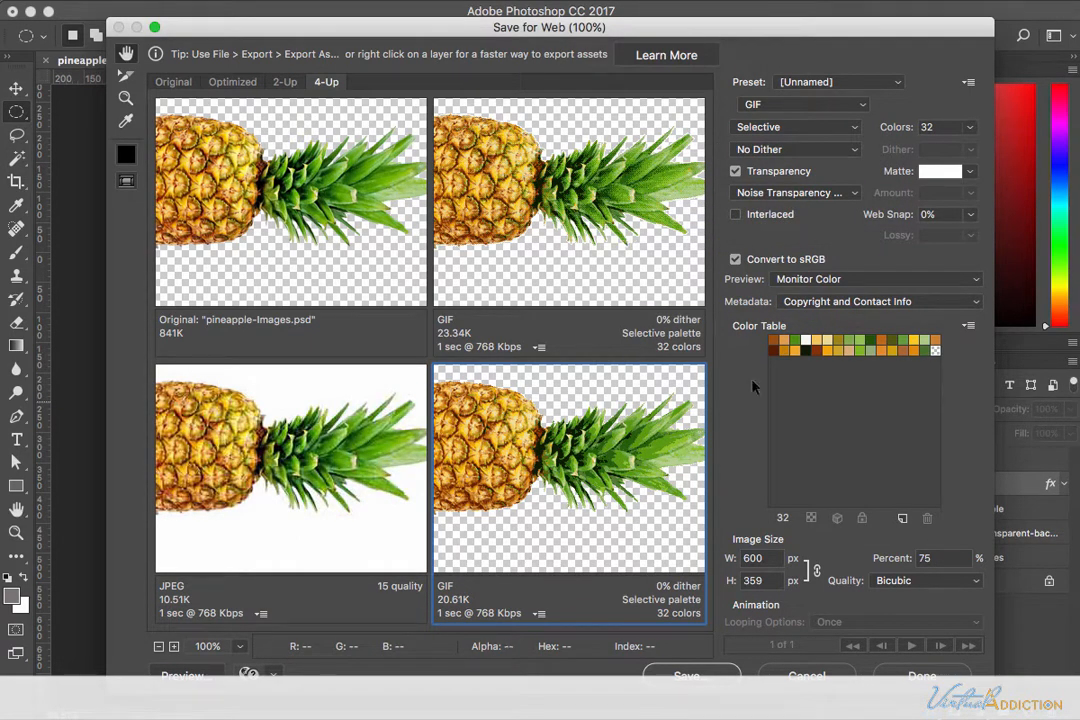
{"action": "left_click", "coordinate": [807, 676]}
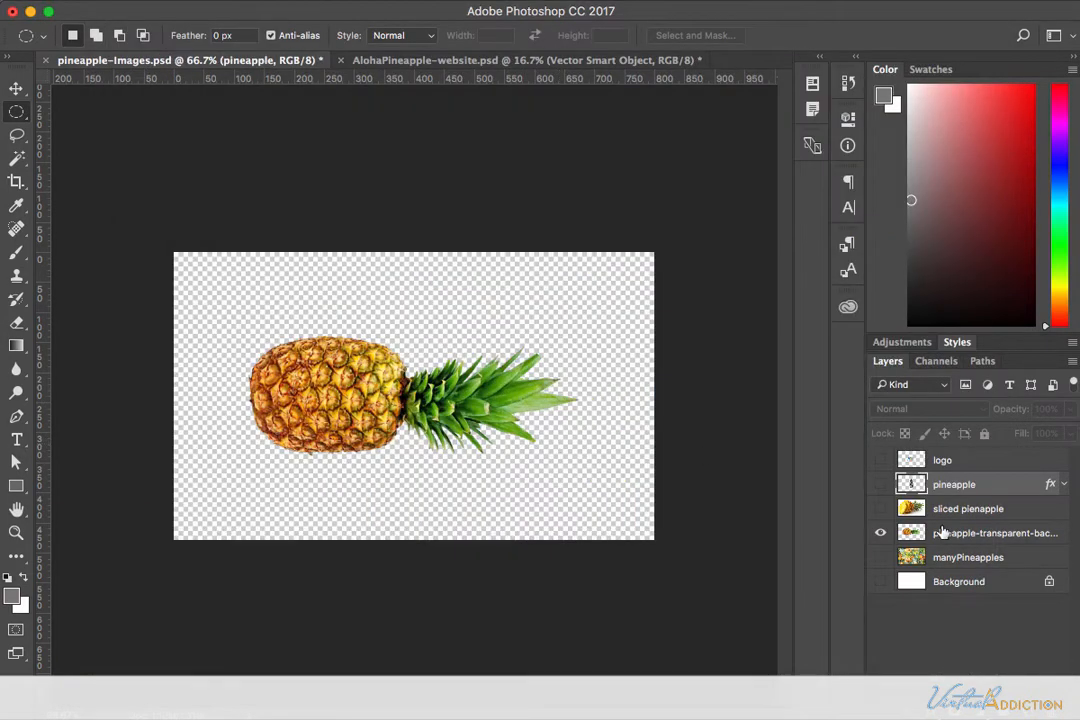
Step: Add a Multiply drop shadow to the pineapple-transparent-background layer with 50% opacity and a distance of about 14 px
{"action": "left_click", "coordinate": [947, 536]}
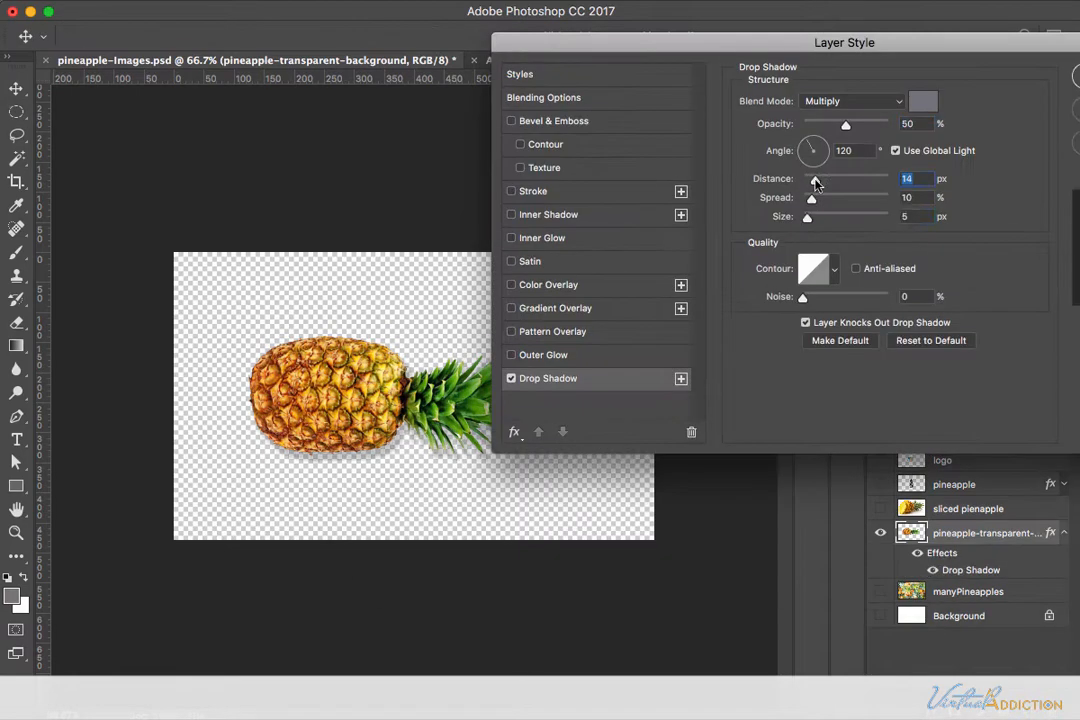
{"action": "key", "text": "Return"}
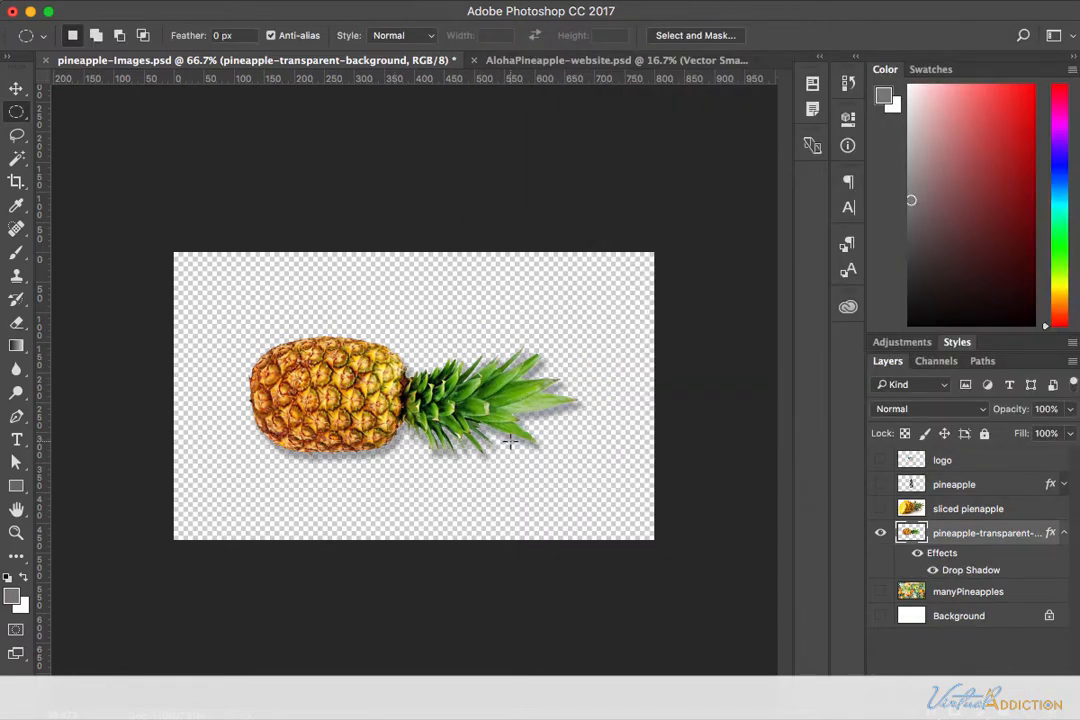
Step: Open Save for Web for the shadowed pineapple and set the image size to 75 percent
{"action": "key", "text": "super+alt+shift+s"}
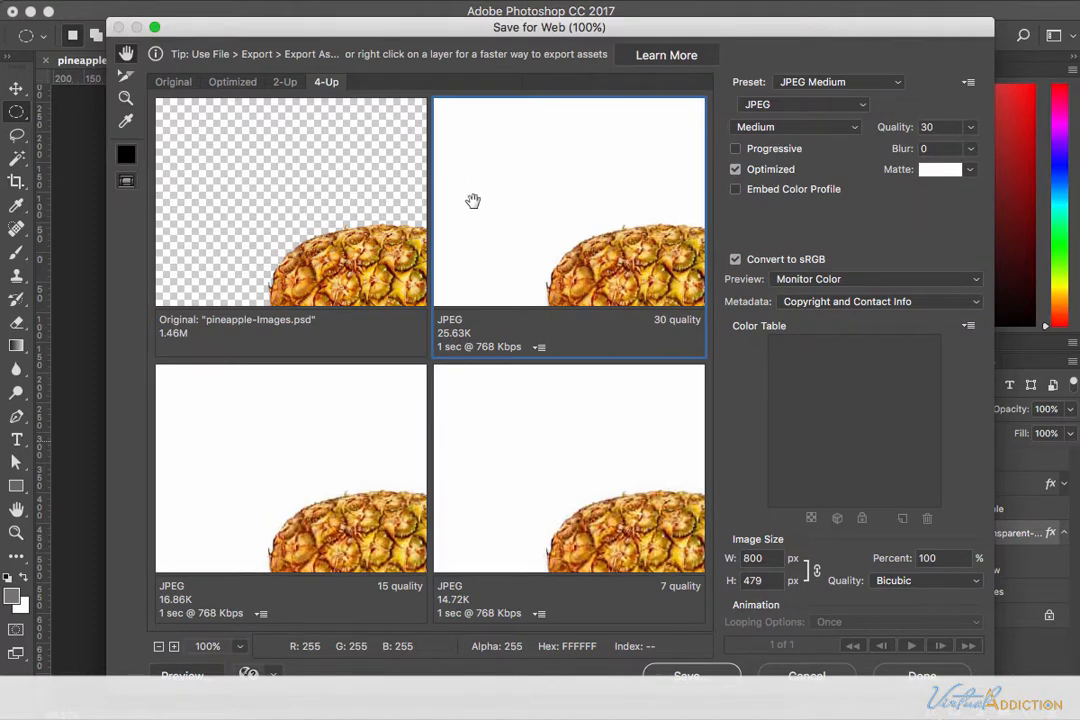
{"action": "left_click", "coordinate": [900, 558]}
{"action": "type", "text": "75"}
{"action": "key", "text": "Tab"}
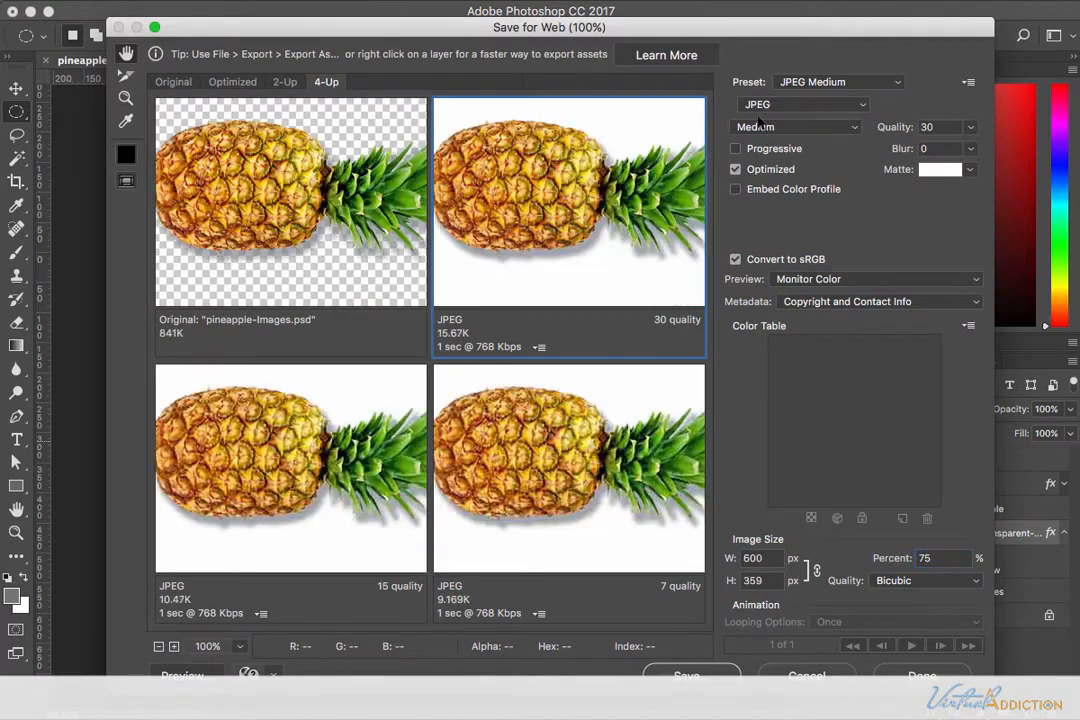
Step: Set the format of the second and fourth previews of the shadowed pineapple to GIF
{"action": "left_click", "coordinate": [800, 104]}
{"action": "left_click", "coordinate": [753, 89]}
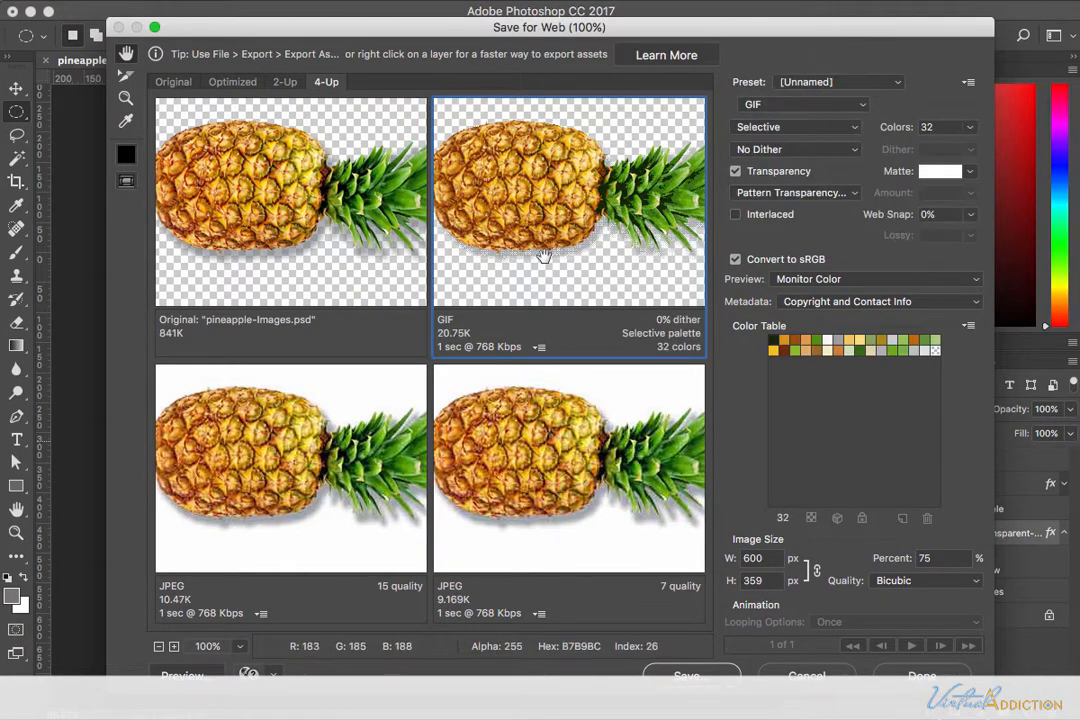
{"action": "left_click", "coordinate": [620, 400]}
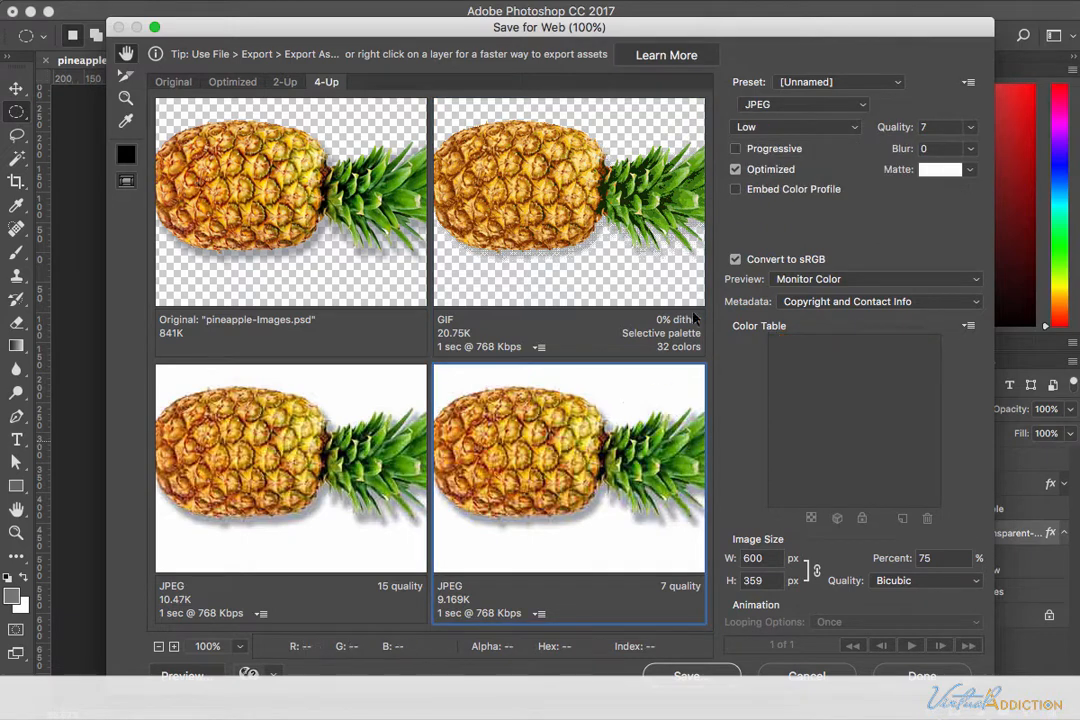
{"action": "left_click", "coordinate": [775, 104]}
{"action": "left_click", "coordinate": [775, 91]}
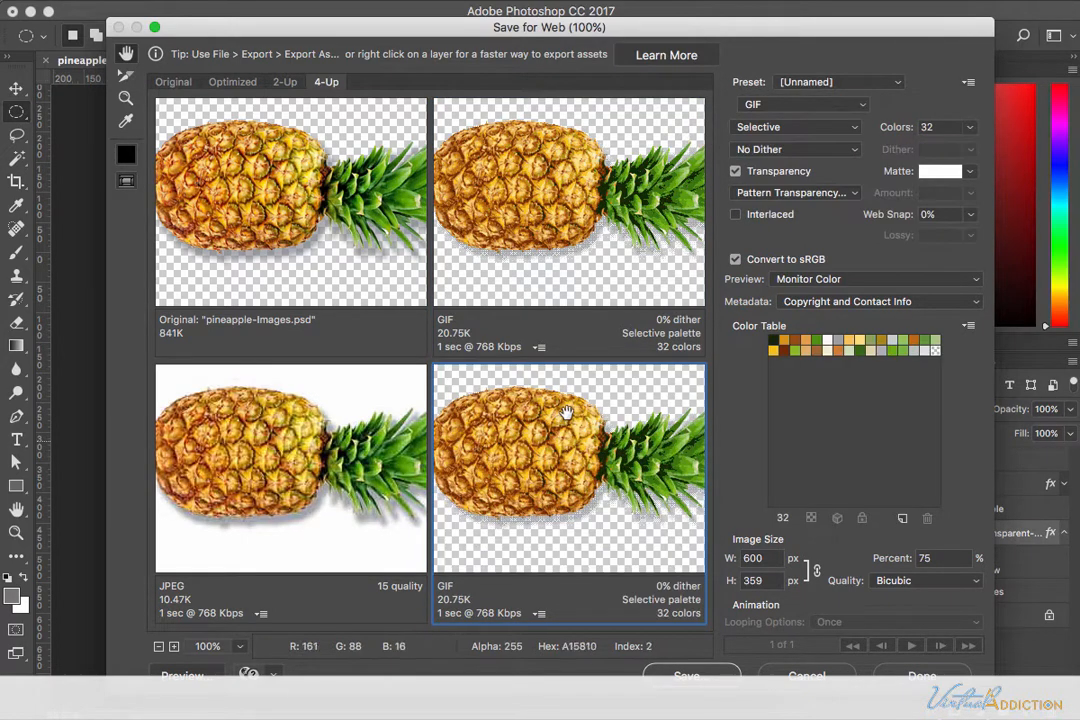
Step: Set the second GIF preview to No Transparency Dither
{"action": "left_click", "coordinate": [592, 214]}
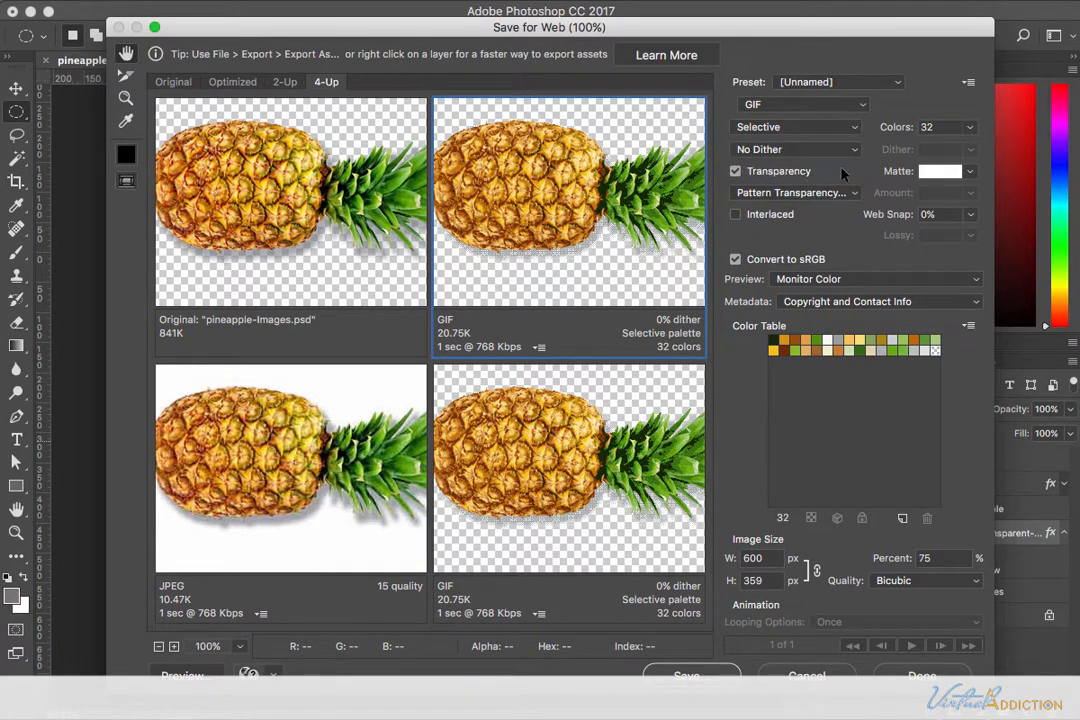
{"action": "left_click", "coordinate": [805, 192]}
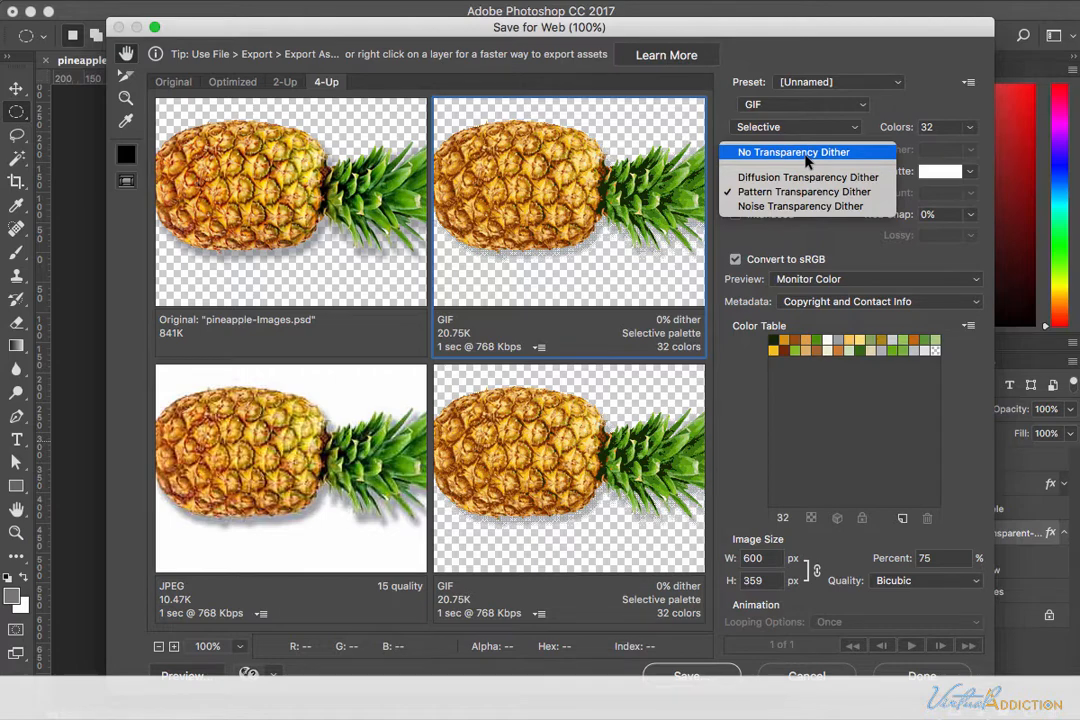
{"action": "left_click", "coordinate": [805, 153]}
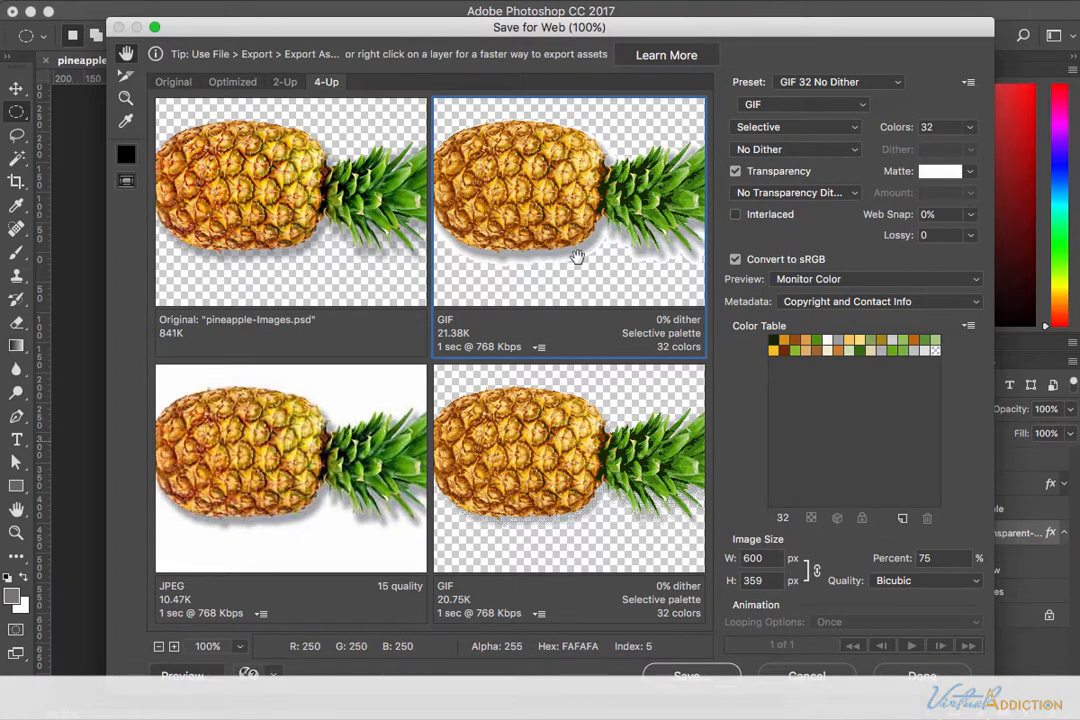
Step: Magnify the previews to 200% and compare how the drop shadow's edges are rendered in the original, JPEG and GIF versions
{"action": "left_click", "coordinate": [126, 97]}
{"action": "left_click", "coordinate": [294, 239]}
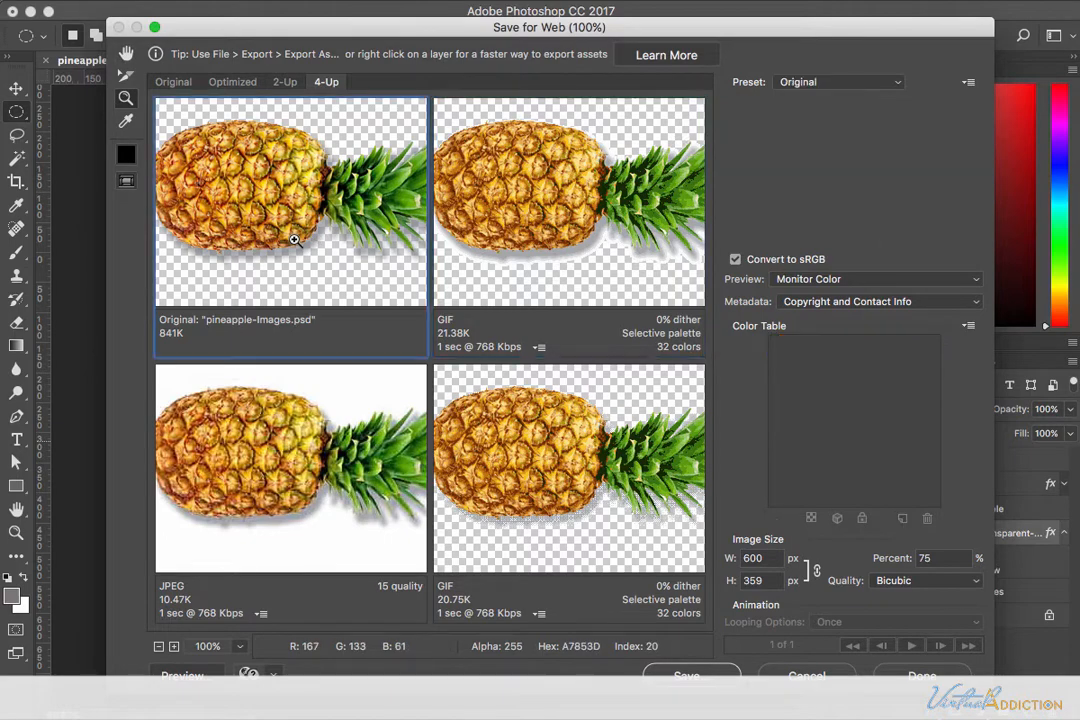
{"action": "left_click", "coordinate": [296, 235]}
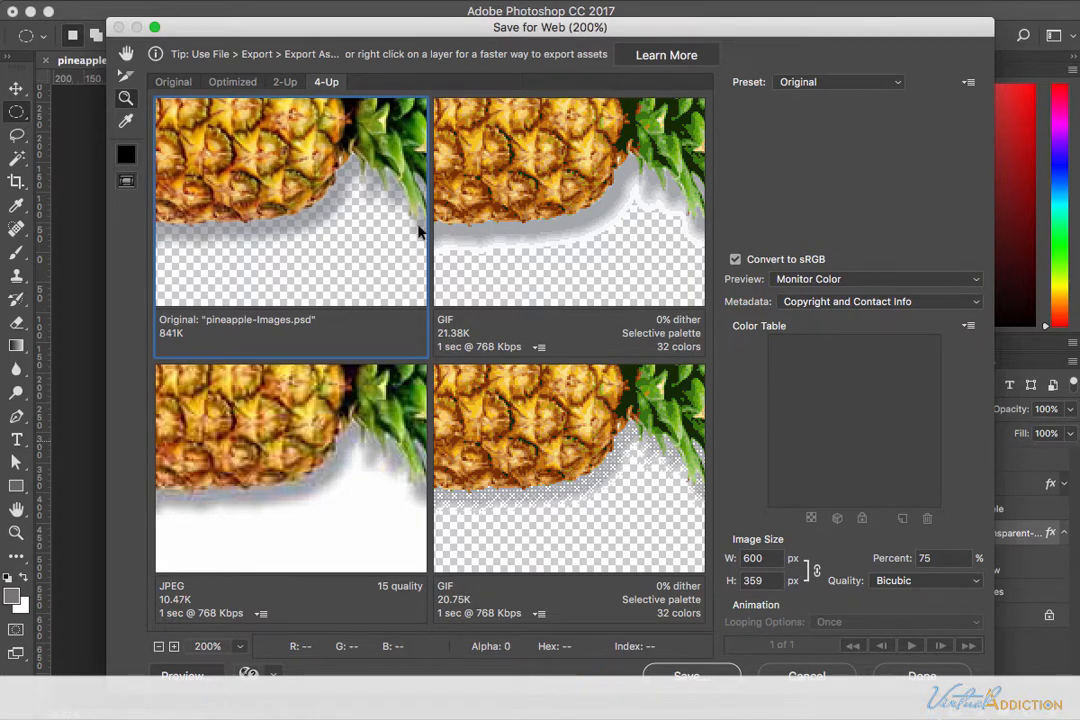
{"action": "left_click", "coordinate": [127, 53]}
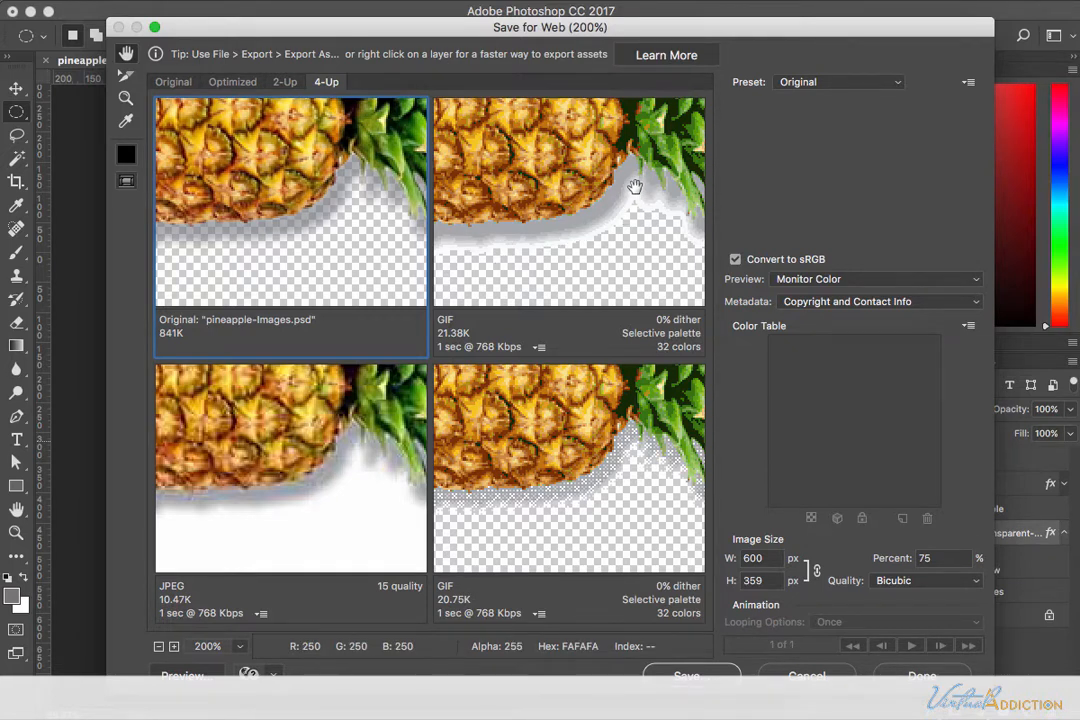
{"action": "left_click", "coordinate": [558, 234]}
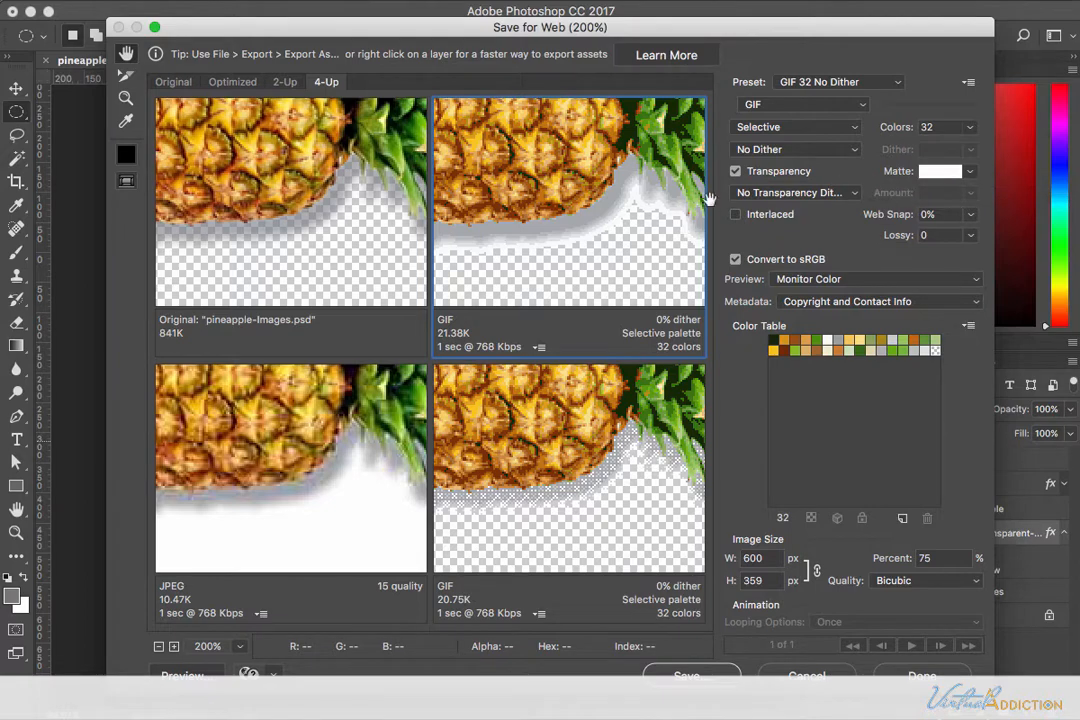
Step: Set the matte color of the second GIF preview to a medium blue
{"action": "left_click", "coordinate": [940, 173]}
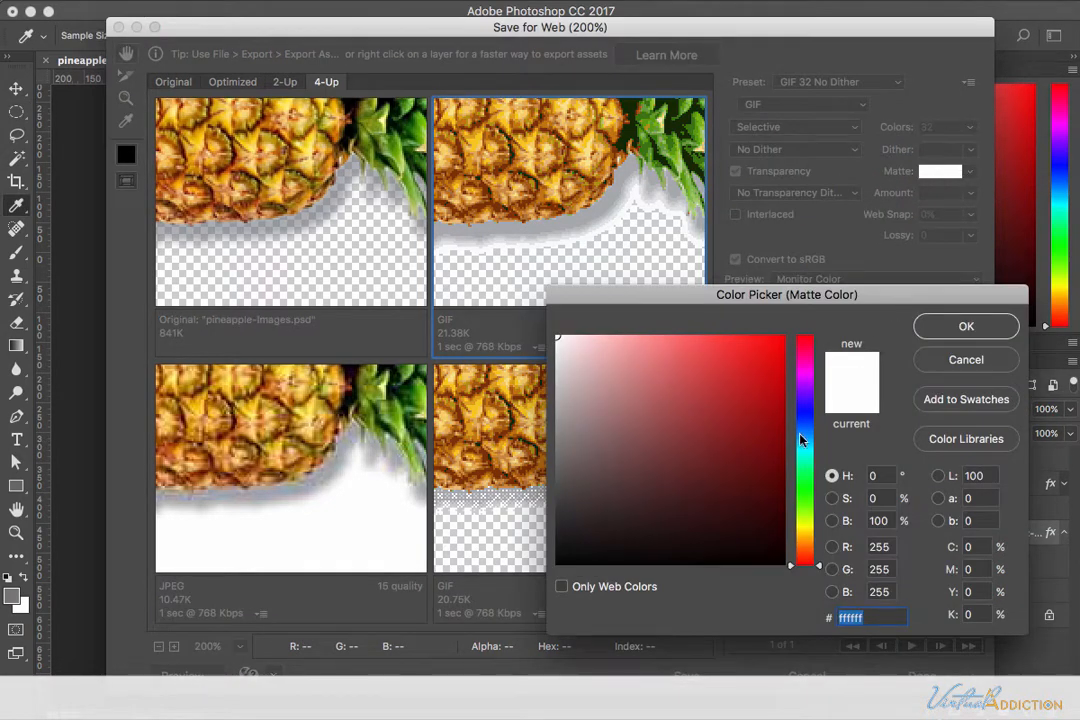
{"action": "left_click_drag", "start_coordinate": [800, 440], "coordinate": [803, 429]}
{"action": "left_click", "coordinate": [719, 356]}
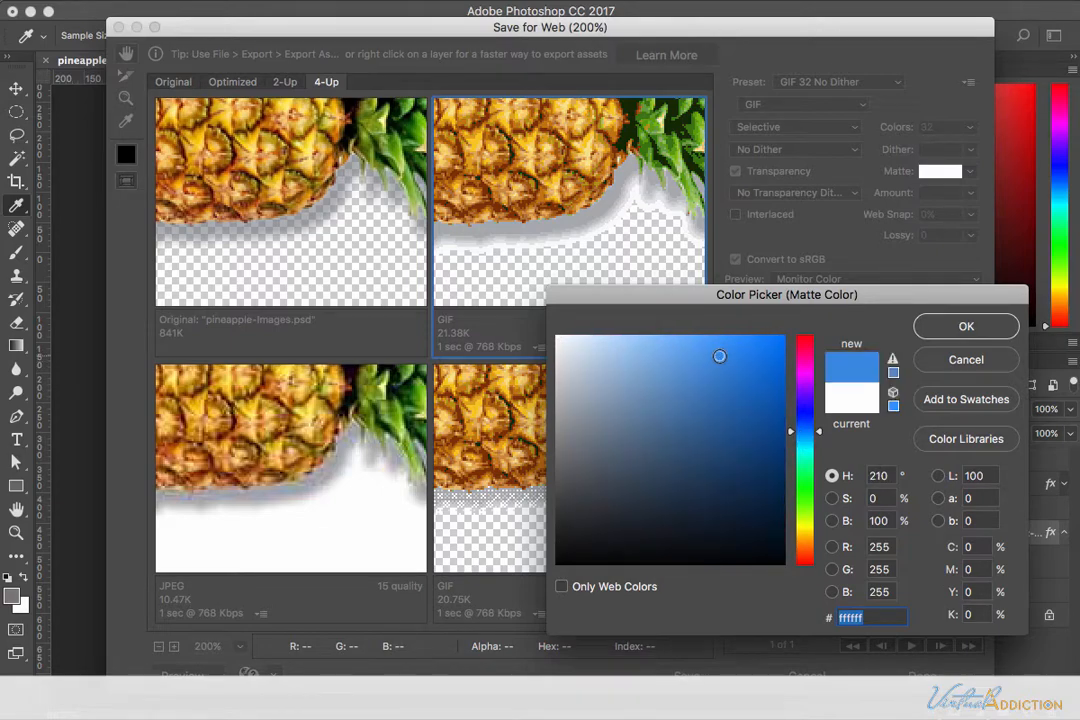
{"action": "key", "text": "Return"}
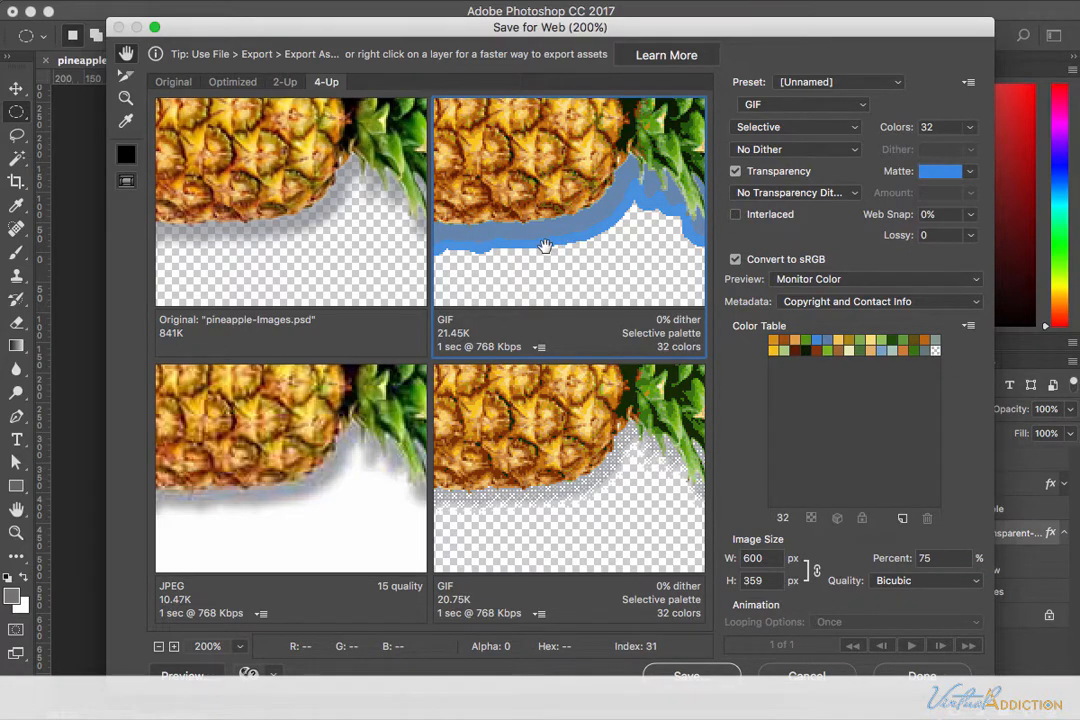
Step: Try Noise, Pattern and Diffusion Transparency Dither on the fourth GIF preview, and cancel the export
{"action": "left_click", "coordinate": [570, 470]}
{"action": "left_click", "coordinate": [790, 192]}
{"action": "left_click", "coordinate": [766, 209]}
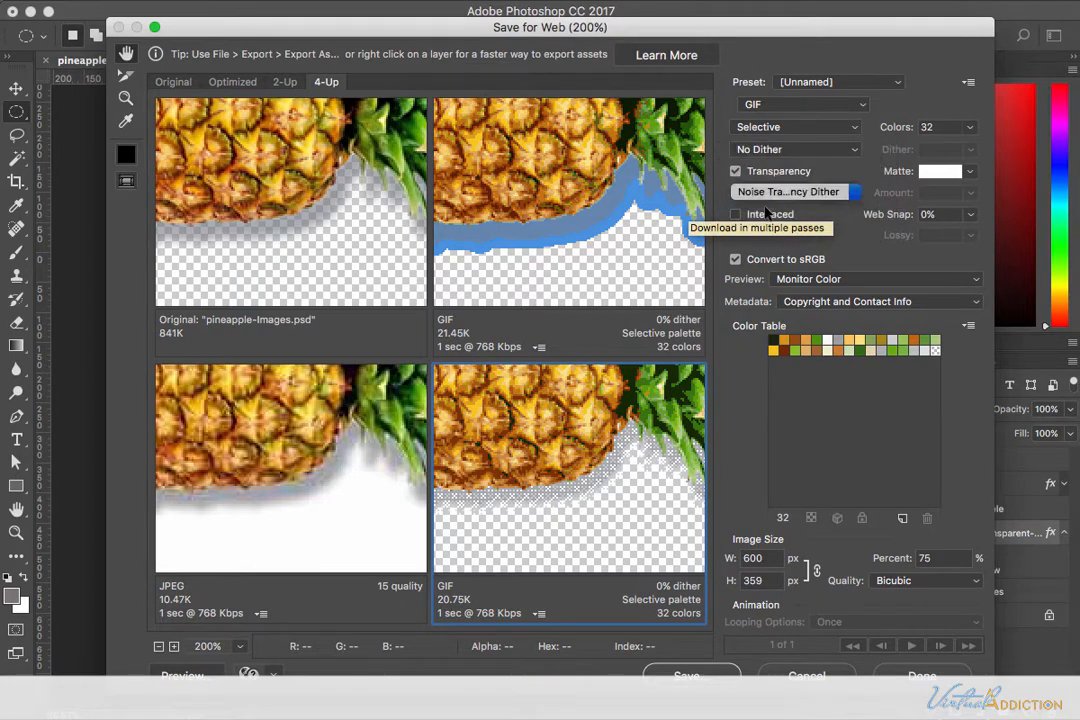
{"action": "left_click", "coordinate": [778, 192]}
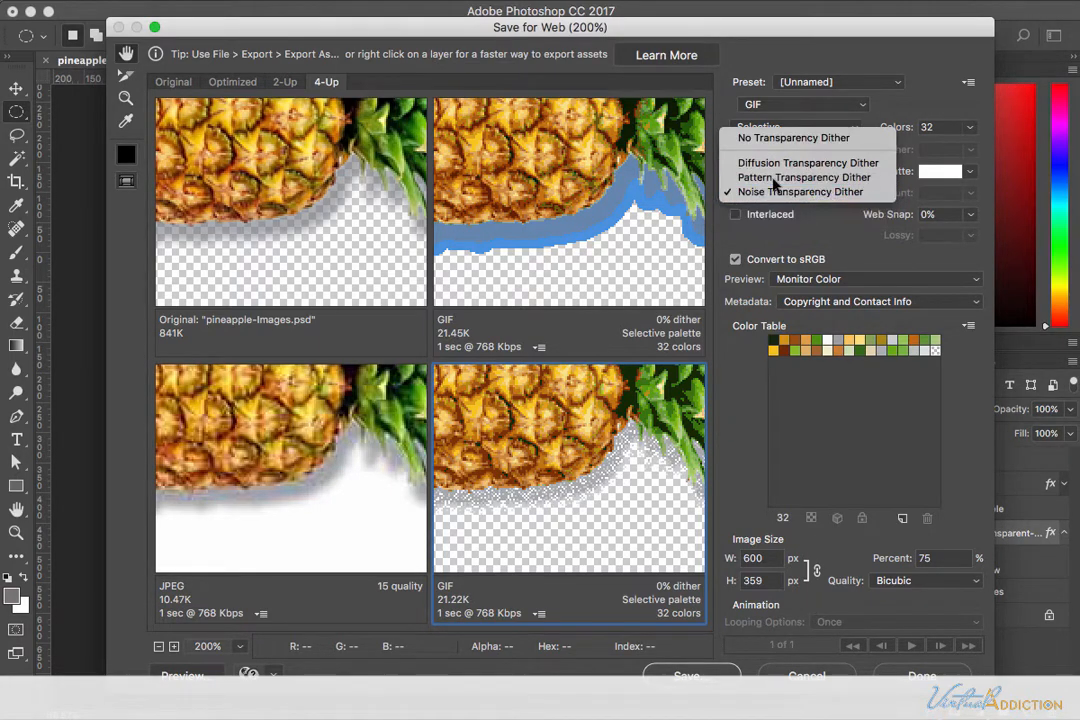
{"action": "left_click", "coordinate": [773, 178]}
{"action": "left_click", "coordinate": [780, 192]}
{"action": "left_click", "coordinate": [790, 185]}
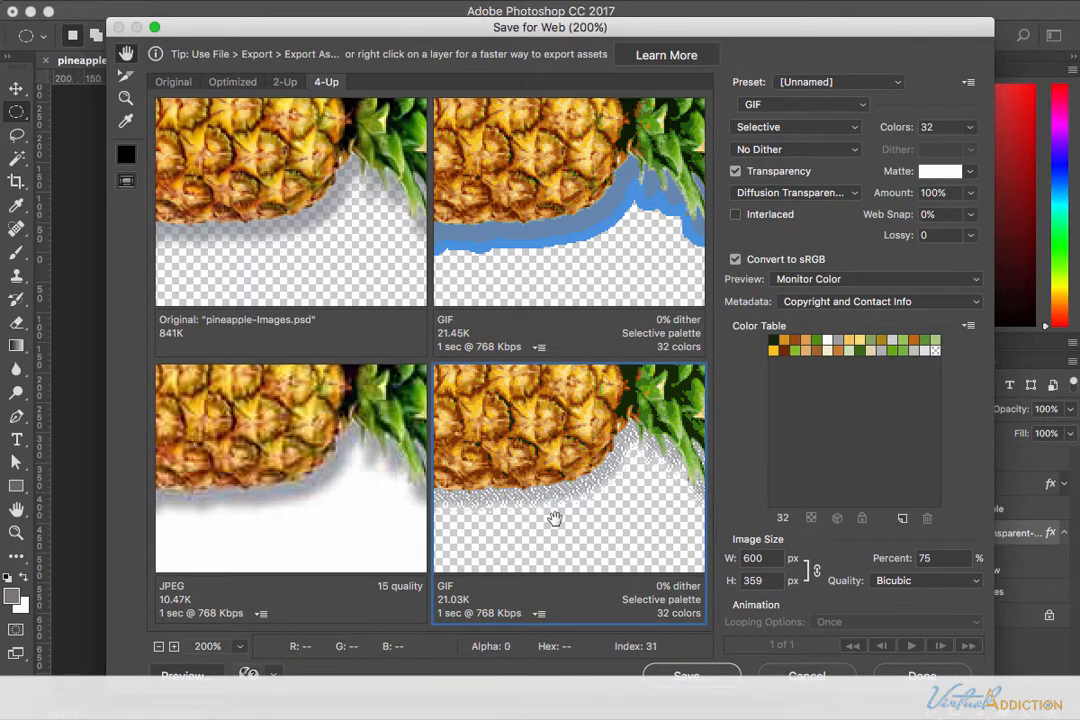
{"action": "scroll", "coordinate": [560, 285], "scroll_direction": "up", "scroll_amount": 5}
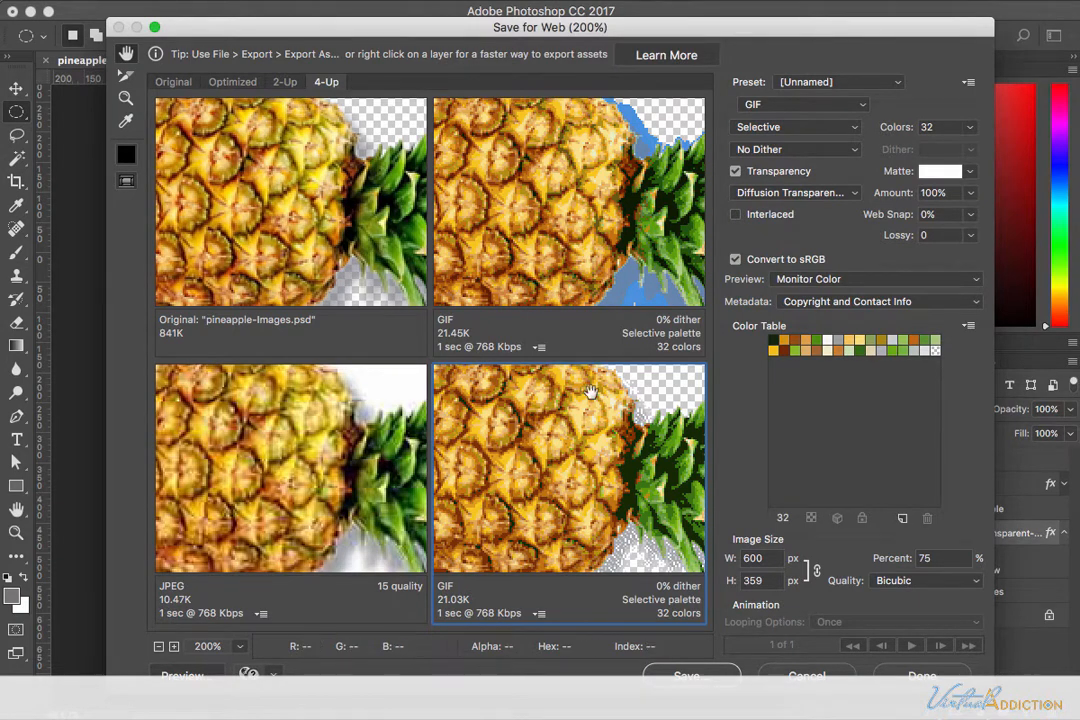
{"action": "left_click", "coordinate": [830, 677]}
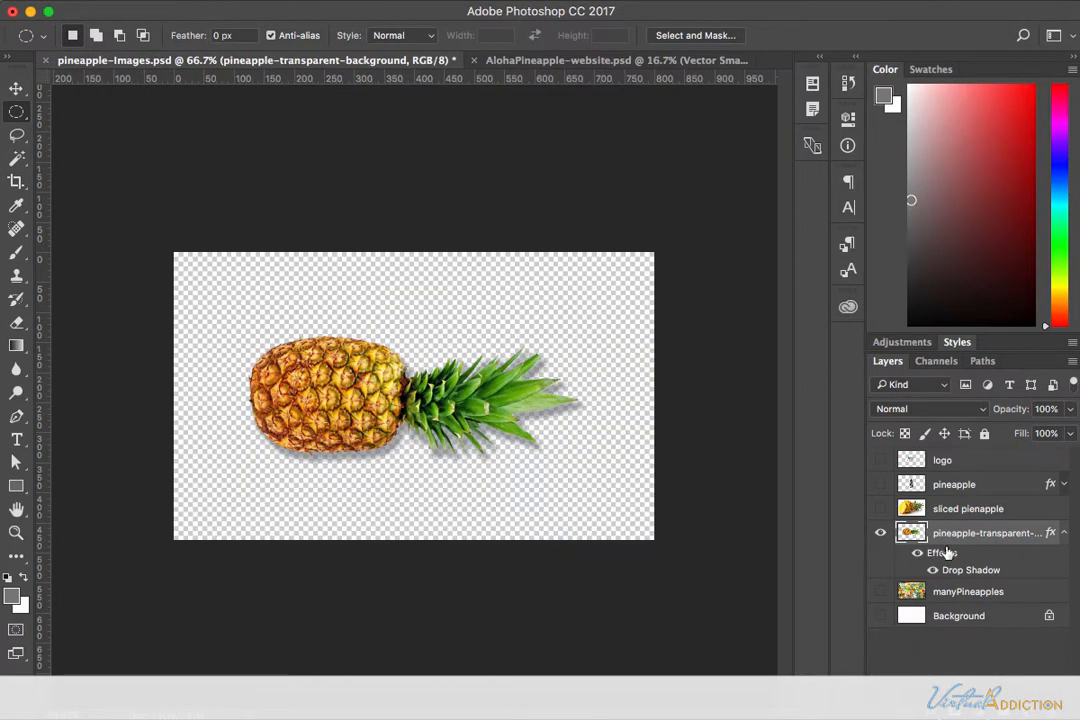
Step: Hide the transparent pineapple layer's effects, and set the second Save for Web preview to GIF
{"action": "left_click", "coordinate": [918, 556]}
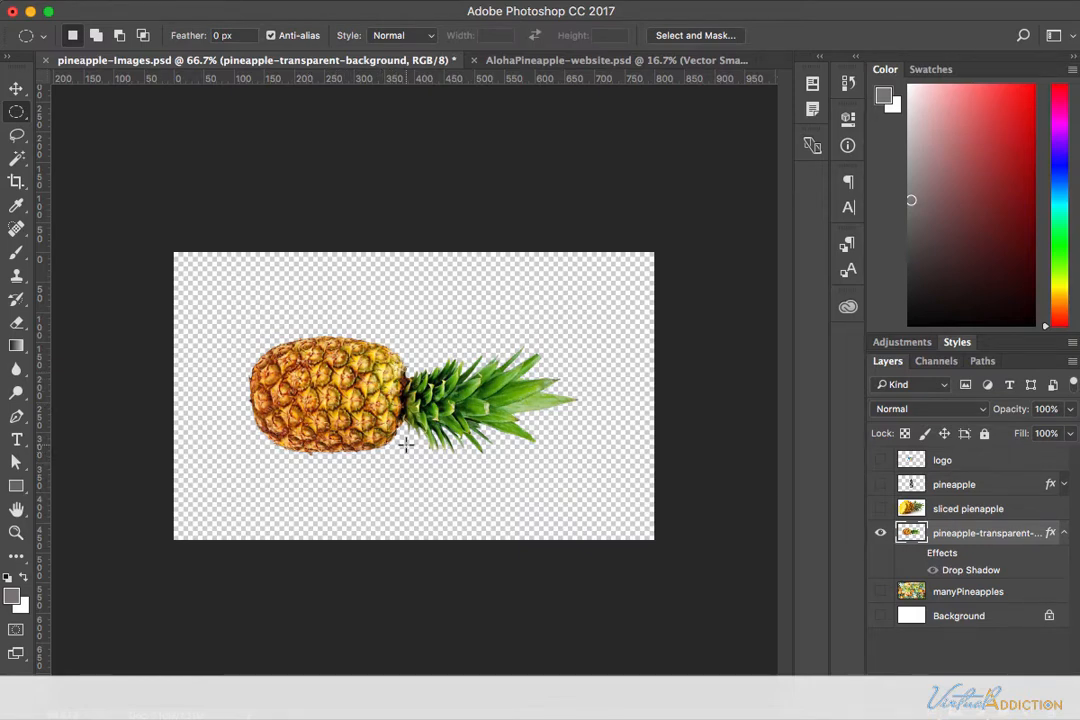
{"action": "key", "text": "super+alt+shift+s"}
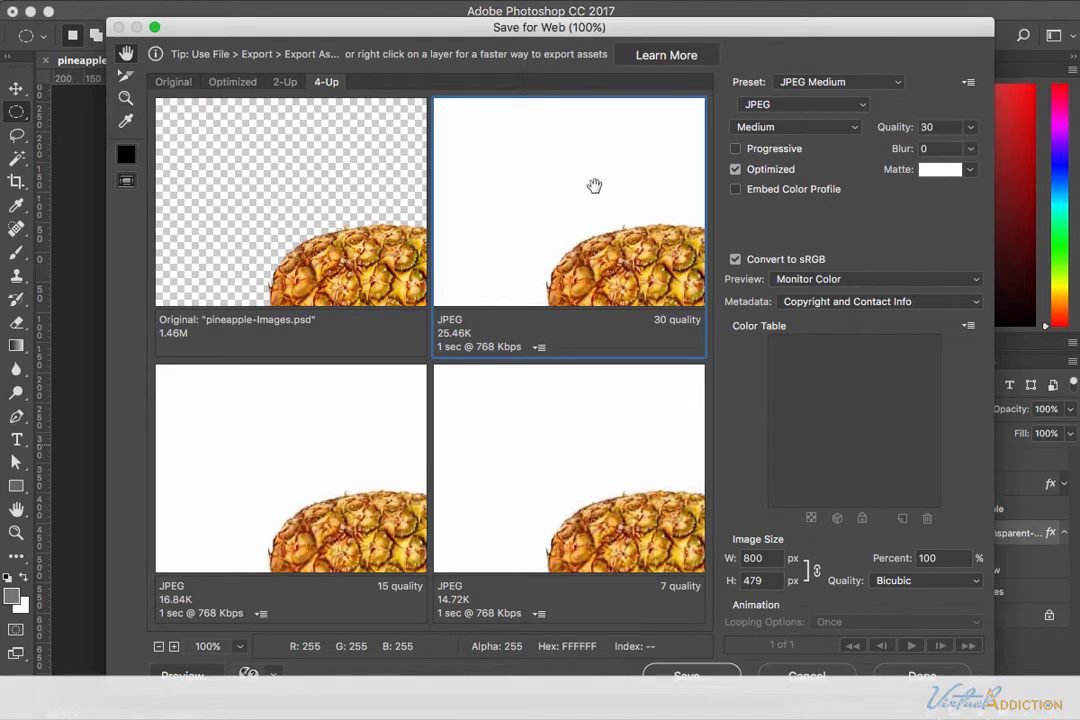
{"action": "scroll", "coordinate": [535, 176], "scroll_direction": "down", "scroll_amount": 4}
{"action": "left_click", "coordinate": [783, 103]}
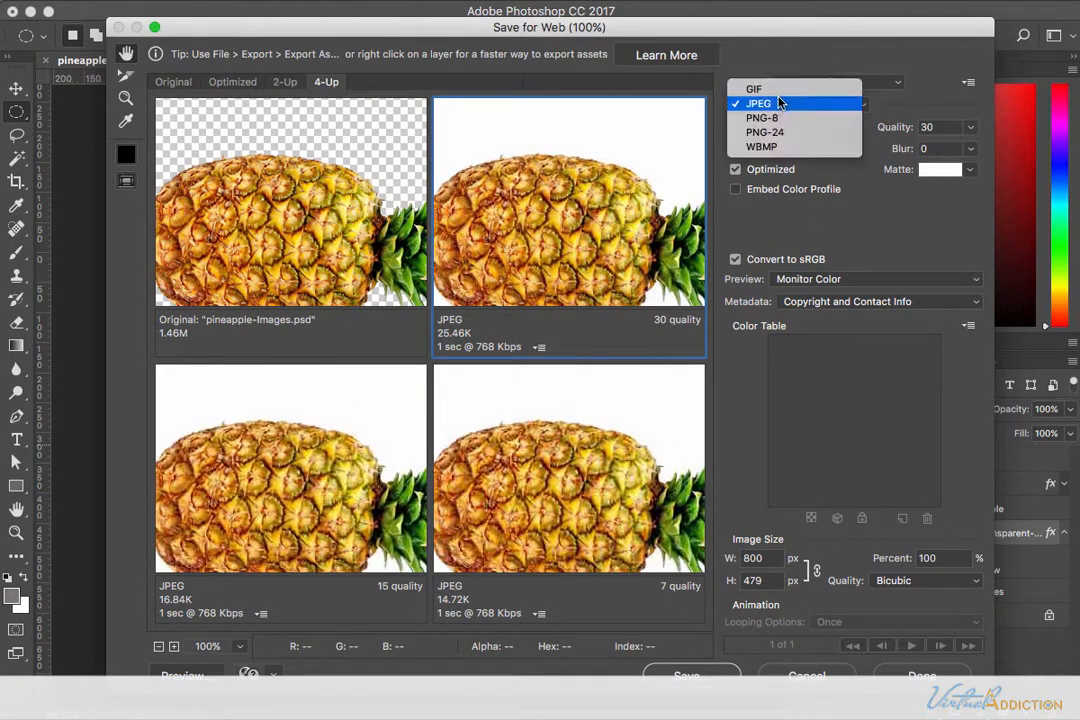
{"action": "left_click", "coordinate": [762, 87]}
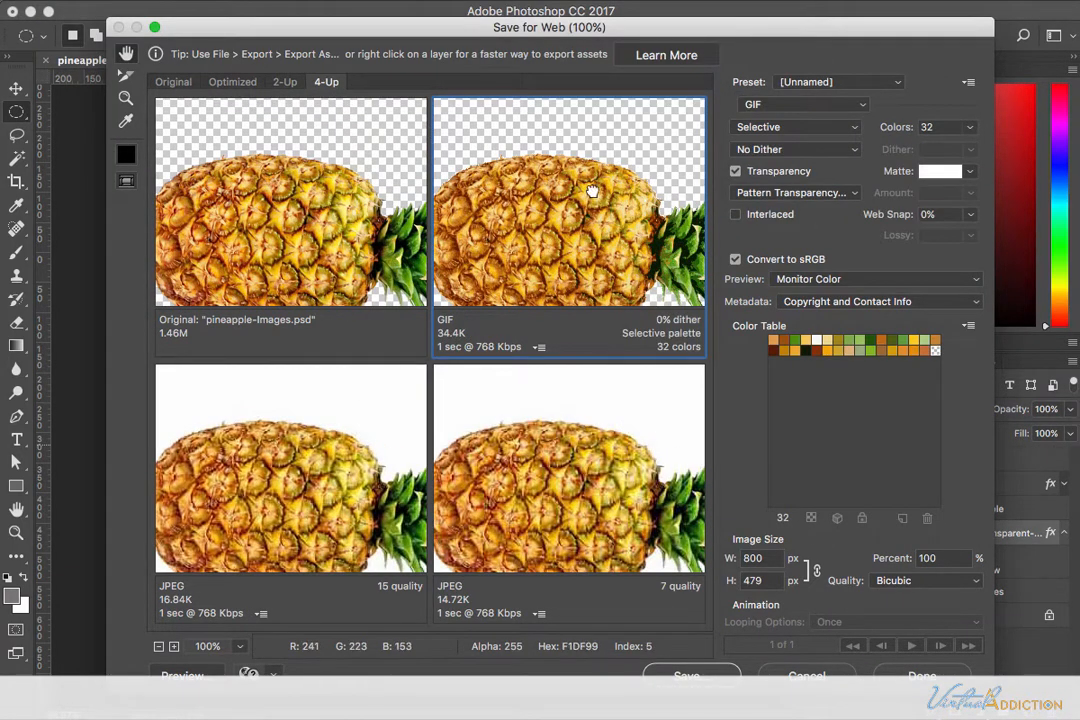
{"action": "scroll", "coordinate": [590, 190], "scroll_direction": "down", "scroll_amount": 2}
{"action": "scroll", "coordinate": [575, 225], "scroll_direction": "right", "scroll_amount": 5}
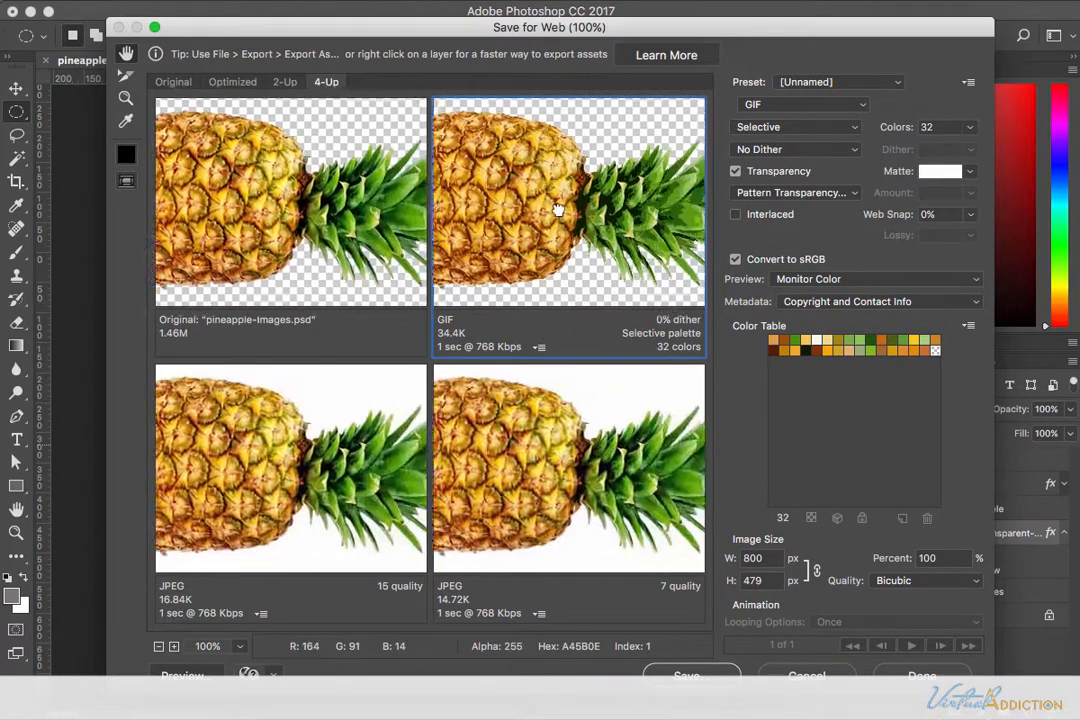
Step: Set the matte of the second GIF preview to bright magenta and inspect the pineapple's edges
{"action": "left_click", "coordinate": [945, 172]}
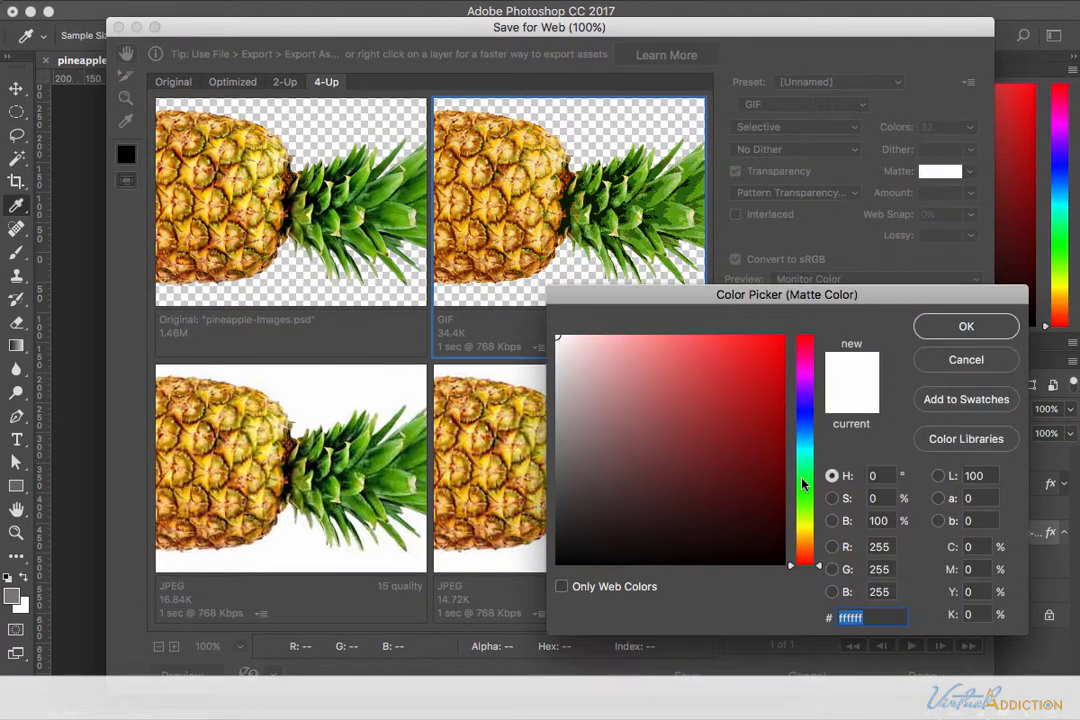
{"action": "mouse_move", "coordinate": [806, 376]}
{"action": "left_mouse_down"}
{"action": "mouse_move", "coordinate": [806, 358]}
{"action": "mouse_move", "coordinate": [806, 377]}
{"action": "left_mouse_up"}
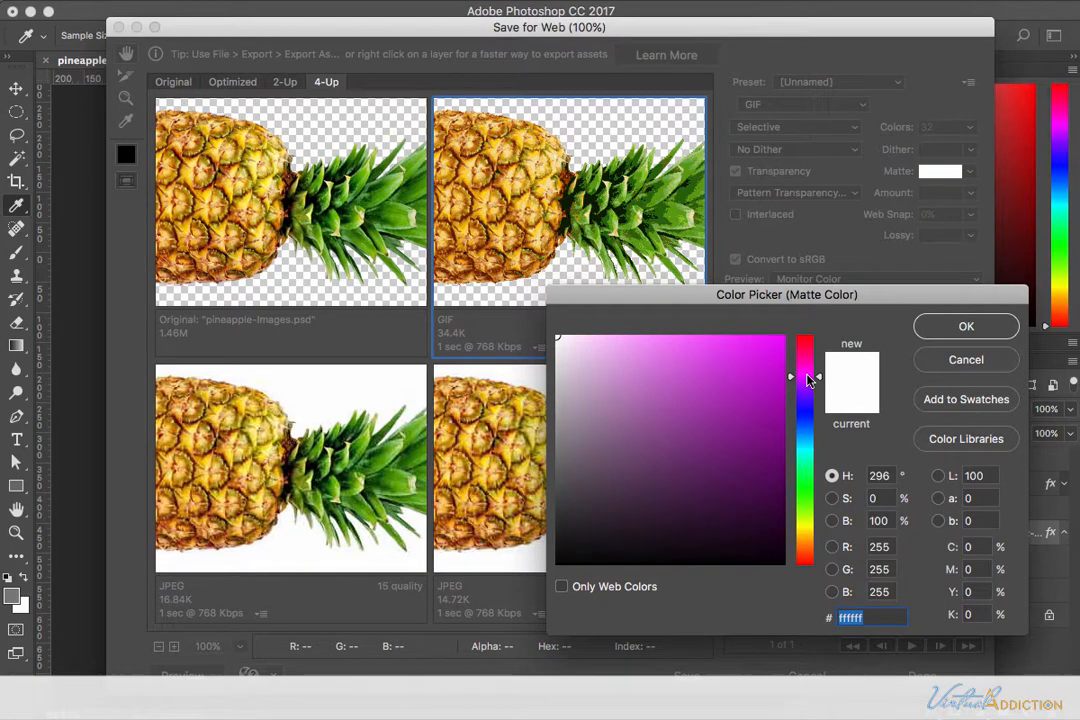
{"action": "left_click", "coordinate": [779, 360]}
{"action": "left_click", "coordinate": [966, 326]}
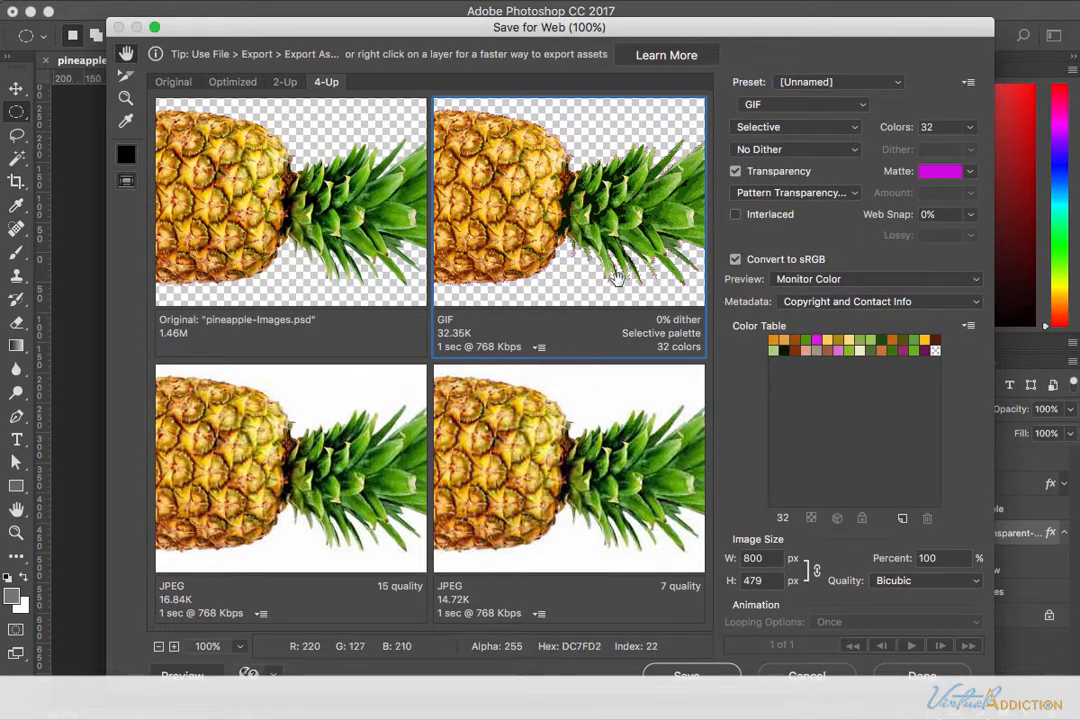
{"action": "left_click_drag", "start_coordinate": [563, 280], "coordinate": [615, 262]}
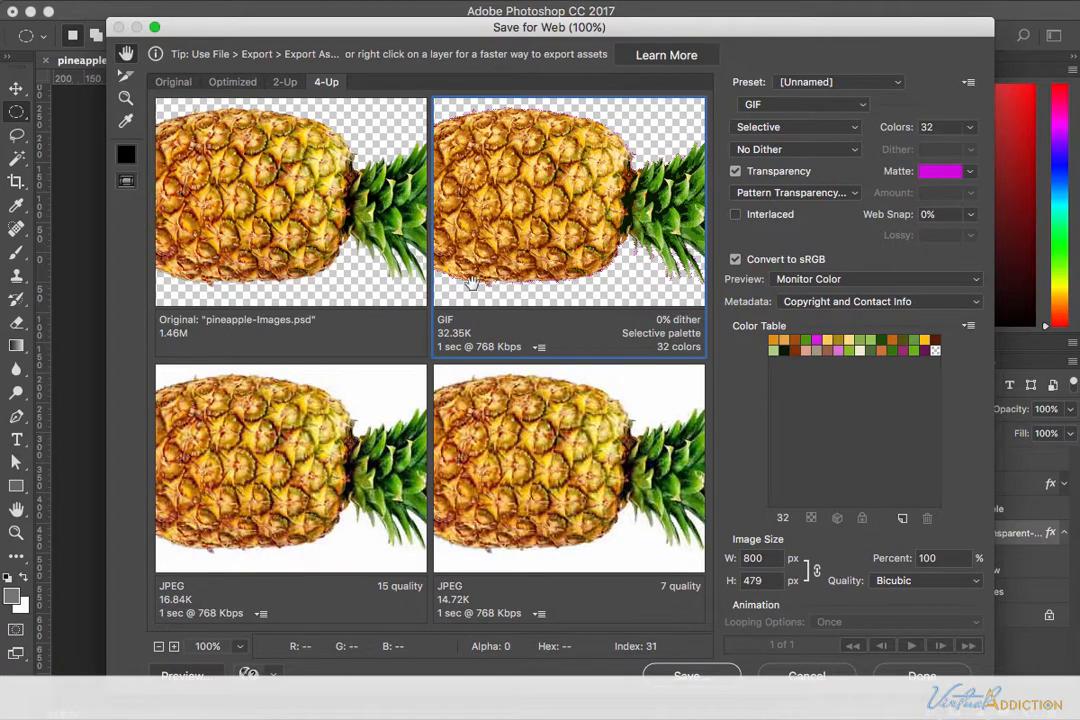
Step: Set the fourth preview to GIF with No Transparency Dither
{"action": "left_click", "coordinate": [644, 395]}
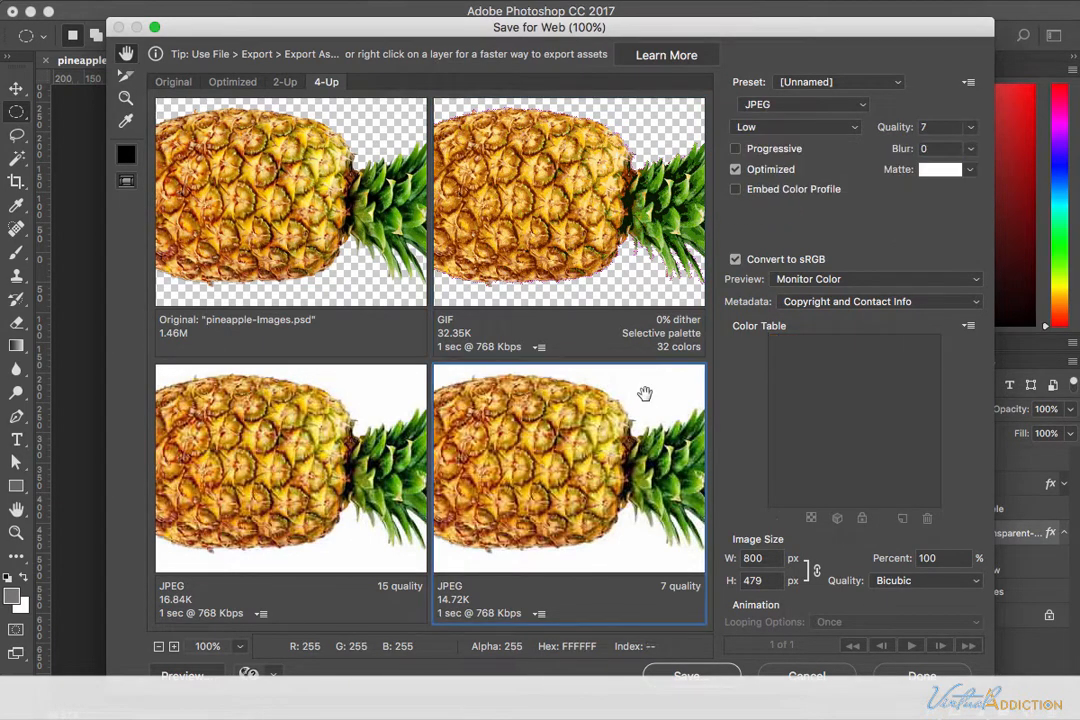
{"action": "left_click", "coordinate": [774, 104]}
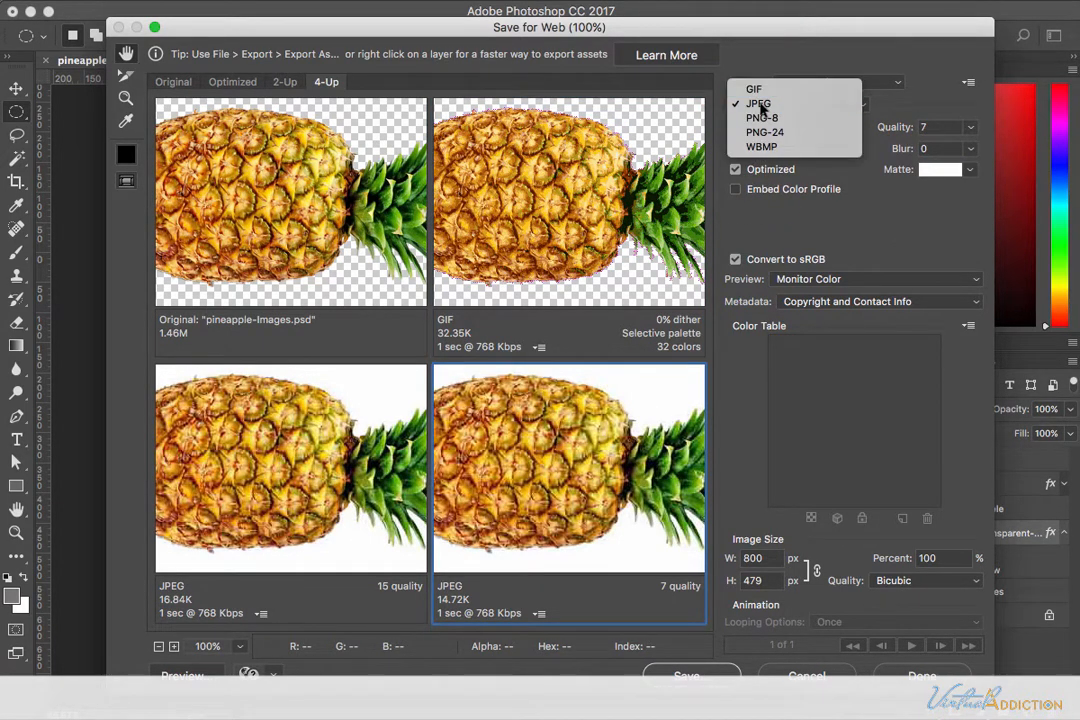
{"action": "left_click", "coordinate": [758, 87]}
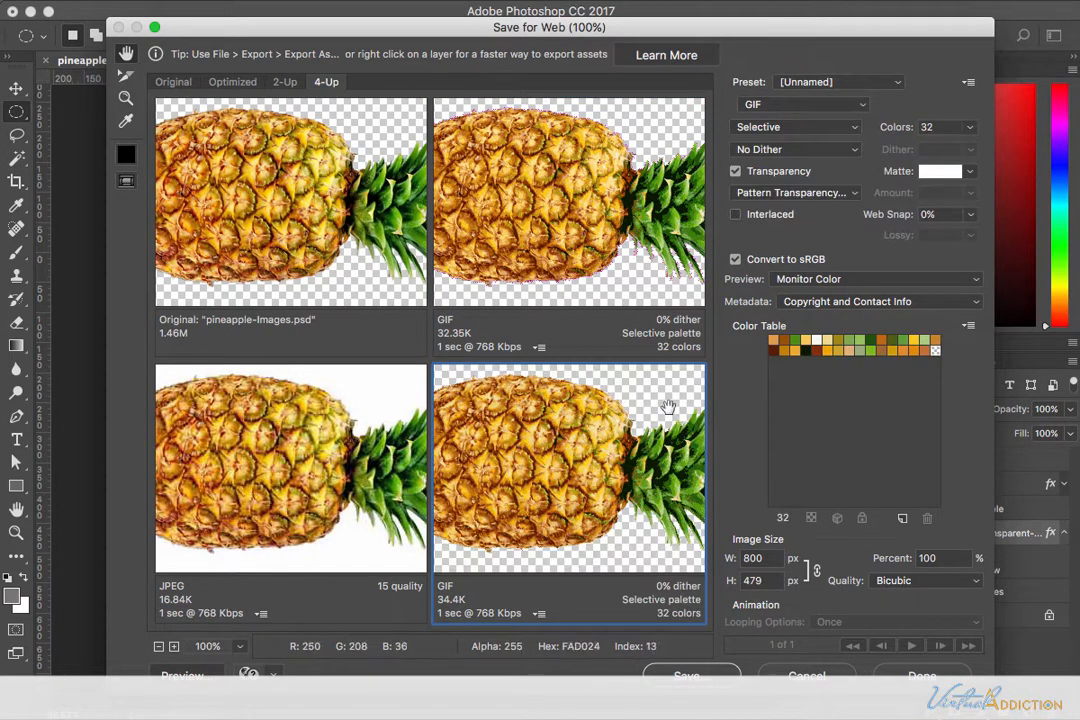
{"action": "left_click", "coordinate": [775, 192]}
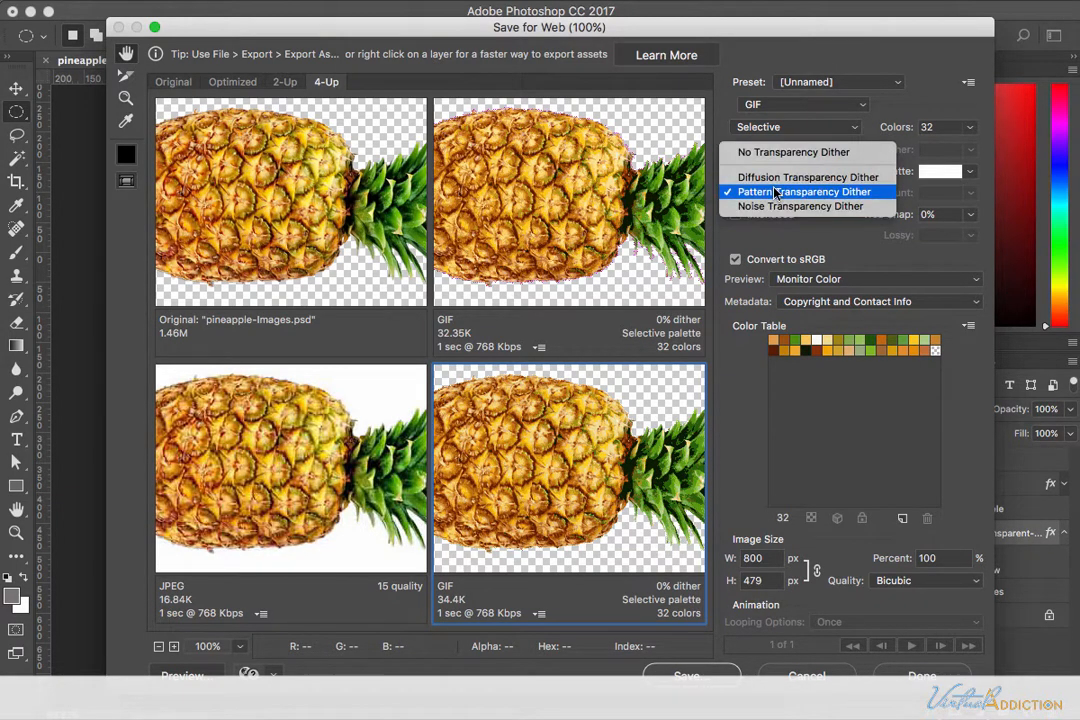
{"action": "left_click", "coordinate": [790, 152]}
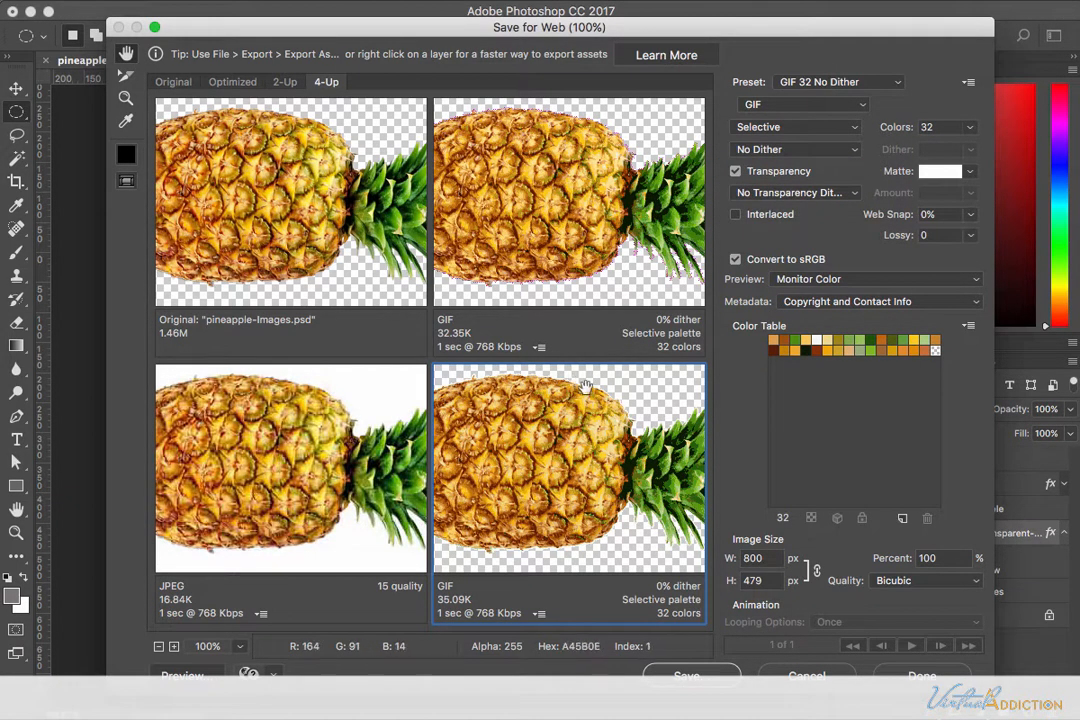
Step: Set the matte of the fourth GIF preview to bright magenta and inspect the edges of the pineapple and its leaves
{"action": "left_click", "coordinate": [940, 171]}
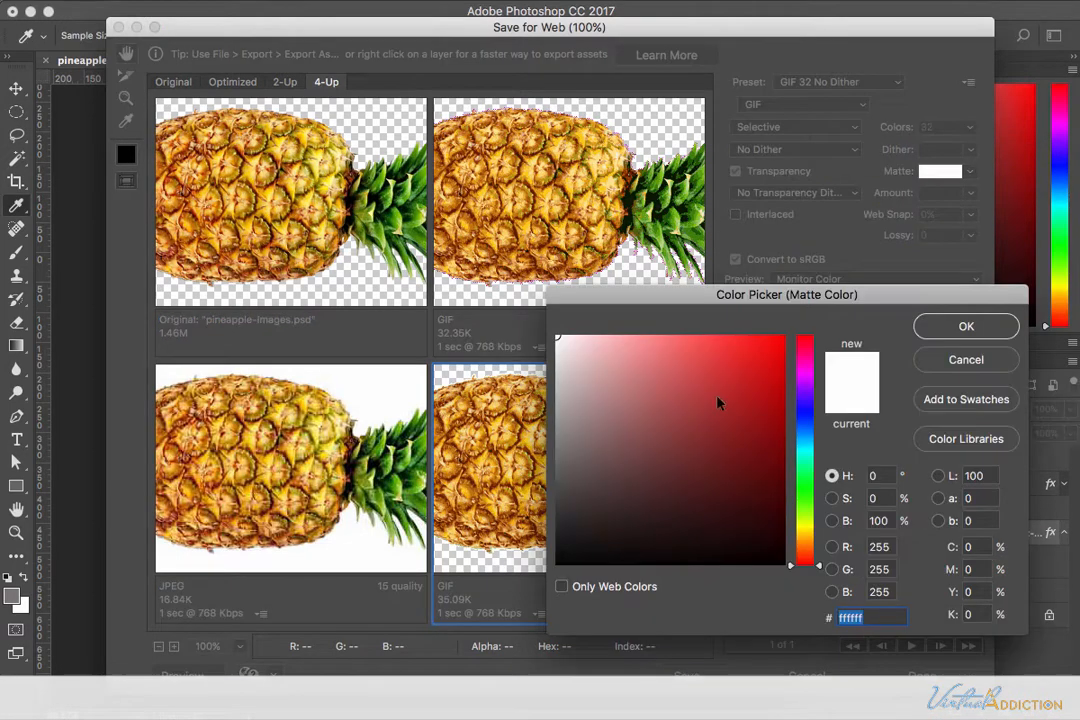
{"action": "left_click", "coordinate": [805, 376]}
{"action": "left_click", "coordinate": [769, 354]}
{"action": "left_click", "coordinate": [966, 326]}
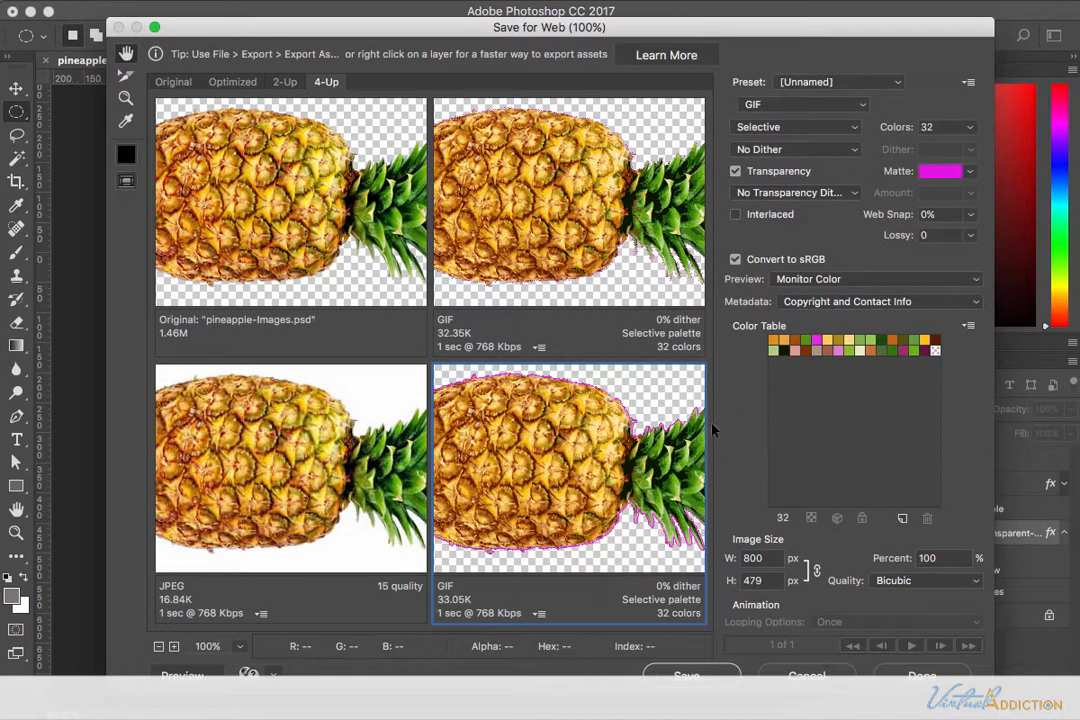
{"action": "left_click_drag", "start_coordinate": [596, 497], "coordinate": [513, 467]}
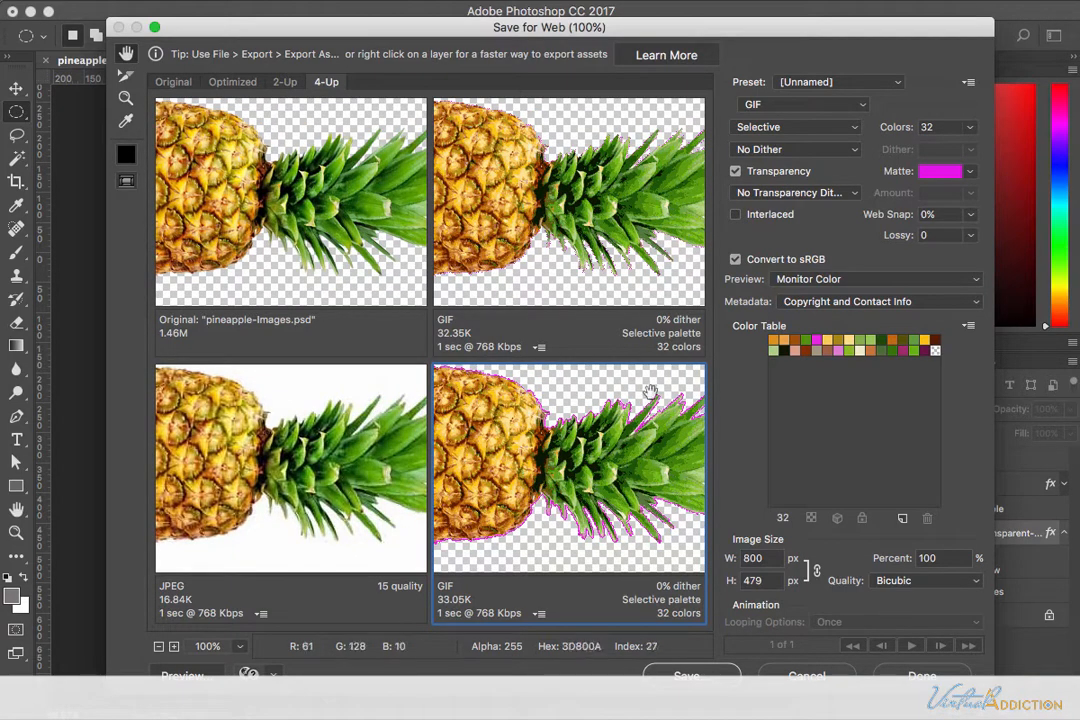
{"action": "left_click_drag", "start_coordinate": [512, 433], "coordinate": [478, 419]}
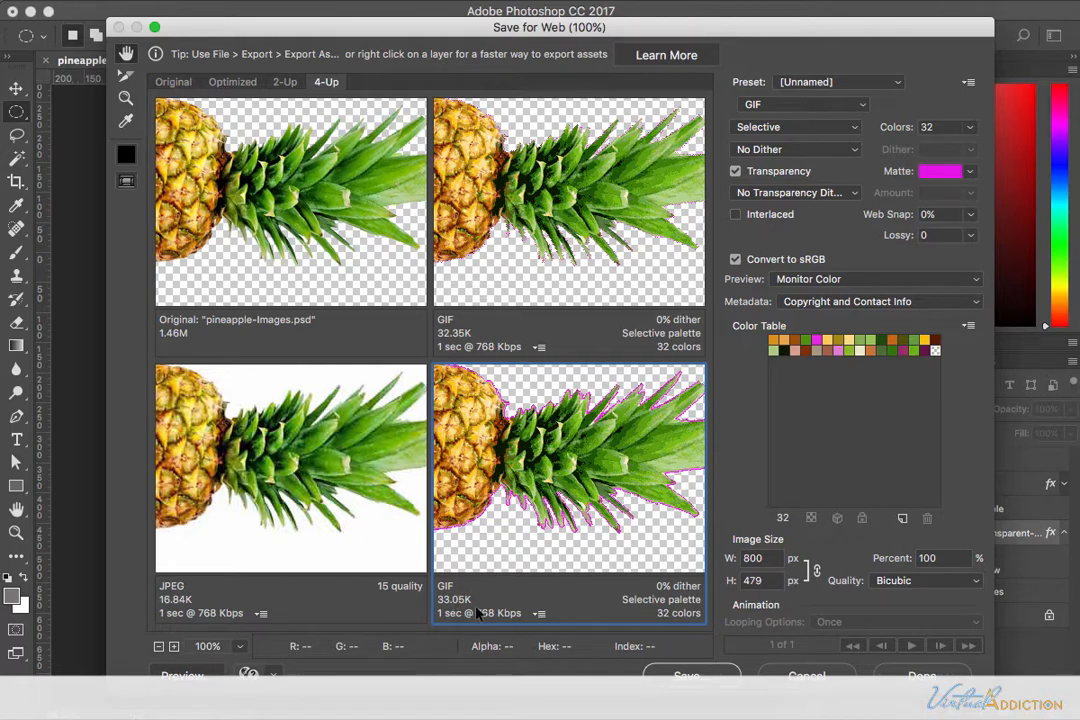
Step: Try the Interlaced option and a higher Web Snap on the fourth GIF preview, and cancel the export
{"action": "left_click", "coordinate": [737, 216]}
{"action": "left_click", "coordinate": [970, 214]}
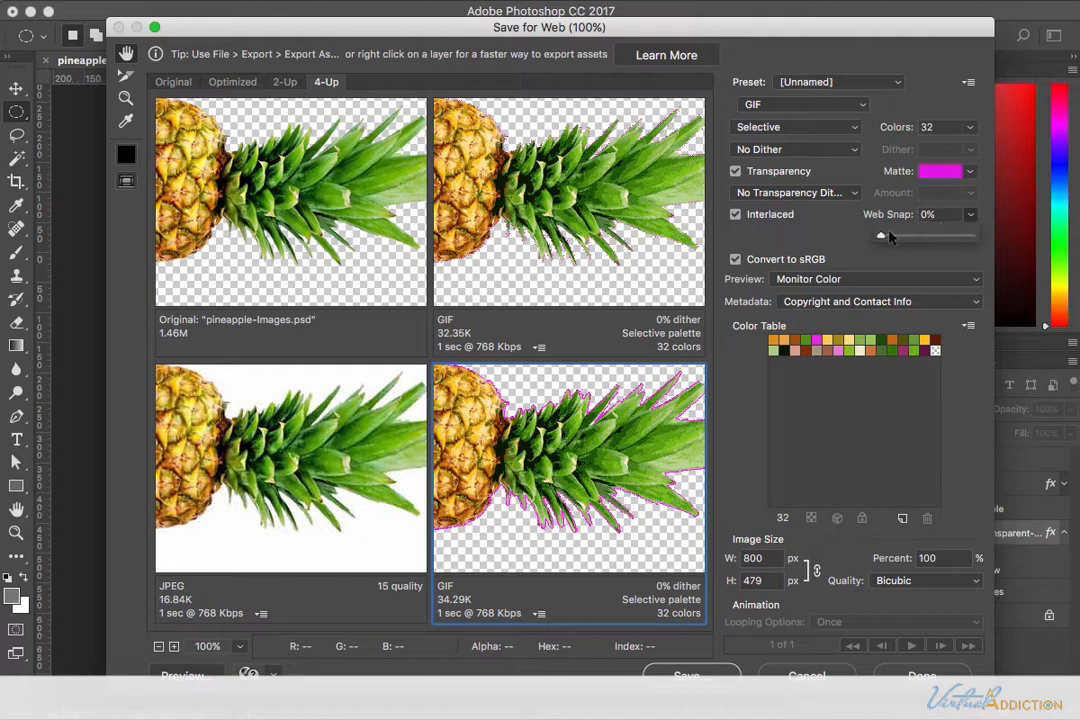
{"action": "left_click_drag", "start_coordinate": [889, 236], "coordinate": [930, 236]}
{"action": "left_click_drag", "start_coordinate": [922, 240], "coordinate": [880, 237]}
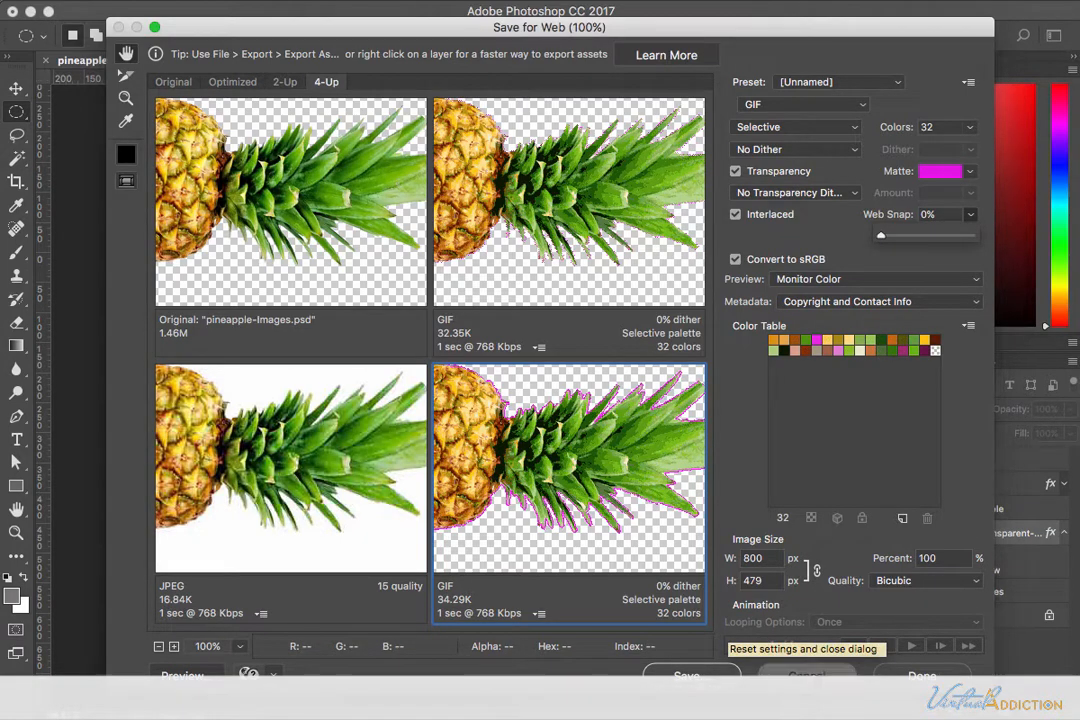
{"action": "left_click", "coordinate": [805, 676]}
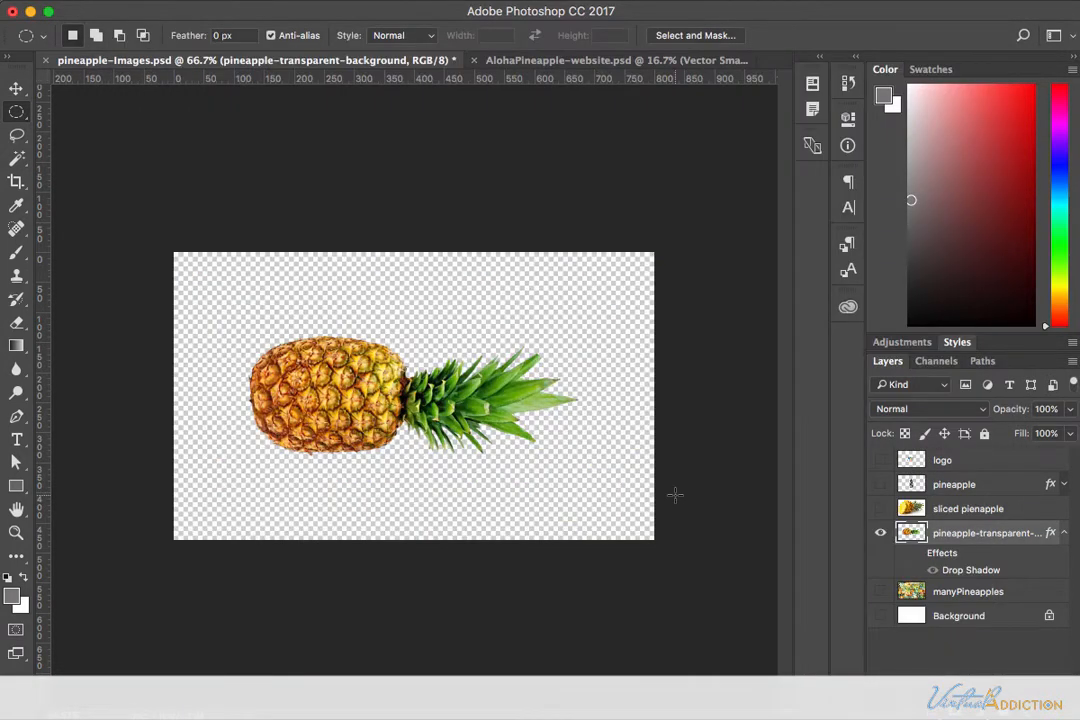
Step: Show the pineapple layer instead of the transparent-background pineapple, and open Save for Web
{"action": "left_click", "coordinate": [880, 484]}
{"action": "left_click", "coordinate": [880, 533]}
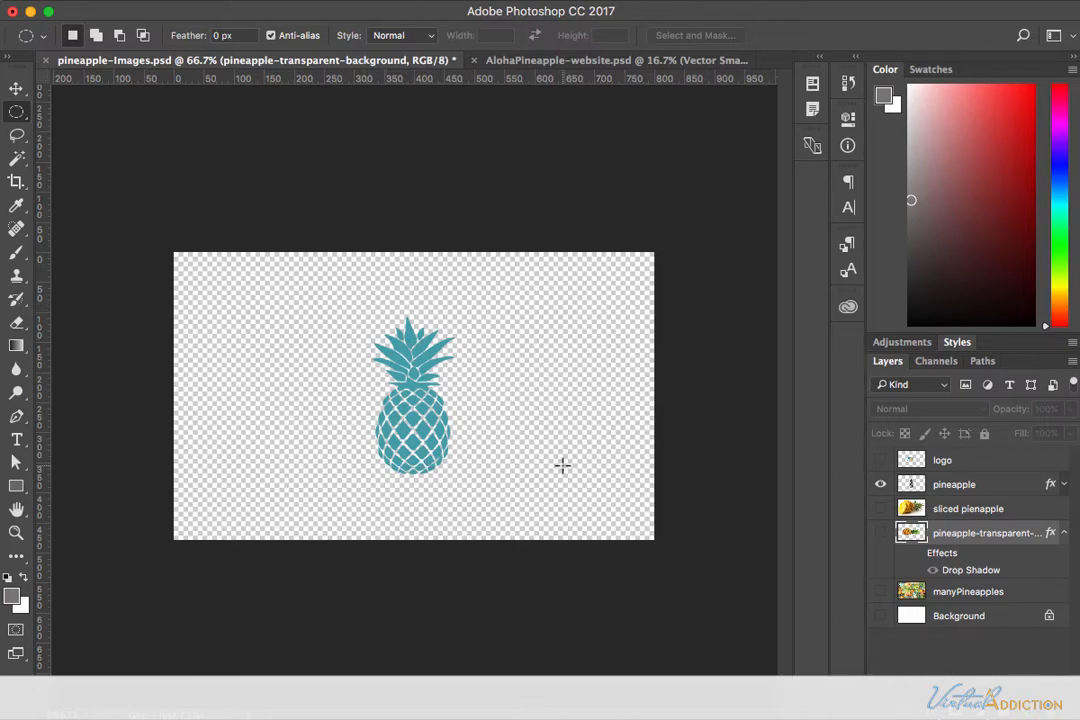
{"action": "key", "text": "super+alt+shift+s"}
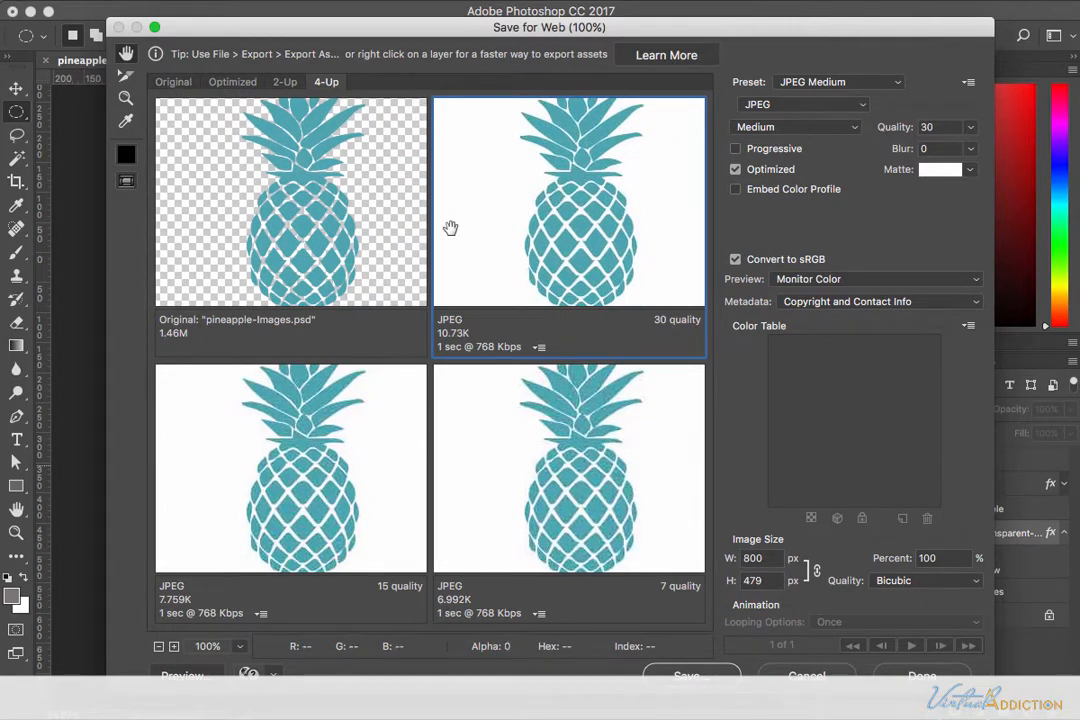
Step: Set the second preview of the pineapple graphic to GIF and turn off its transparency
{"action": "left_click", "coordinate": [786, 104]}
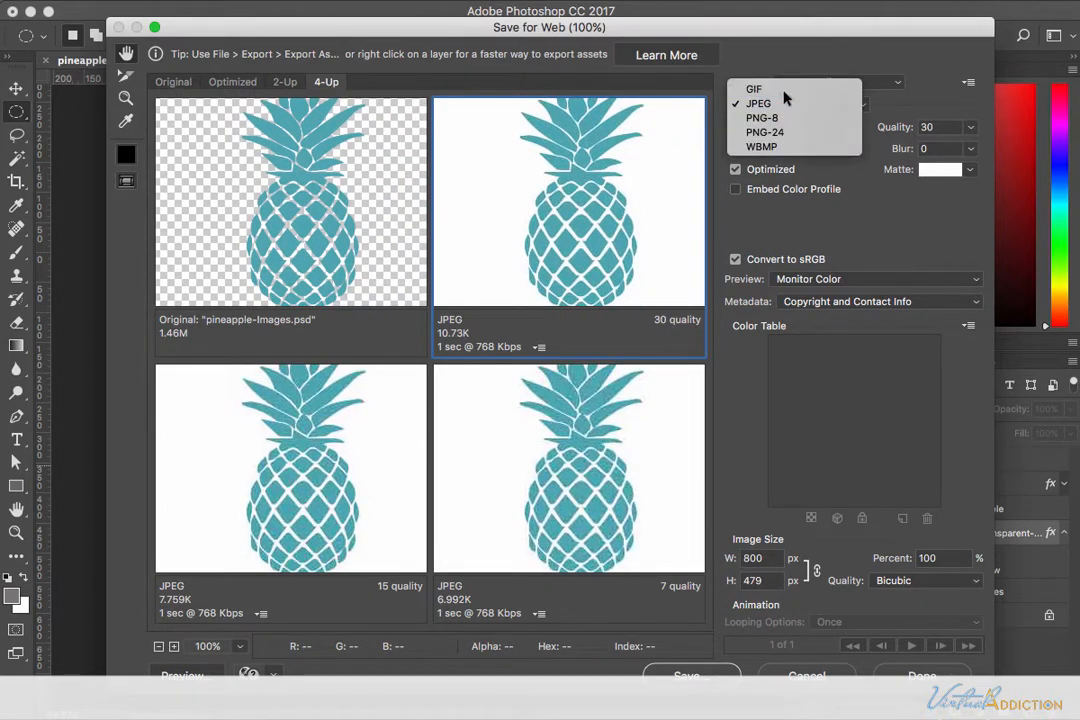
{"action": "left_click", "coordinate": [785, 89]}
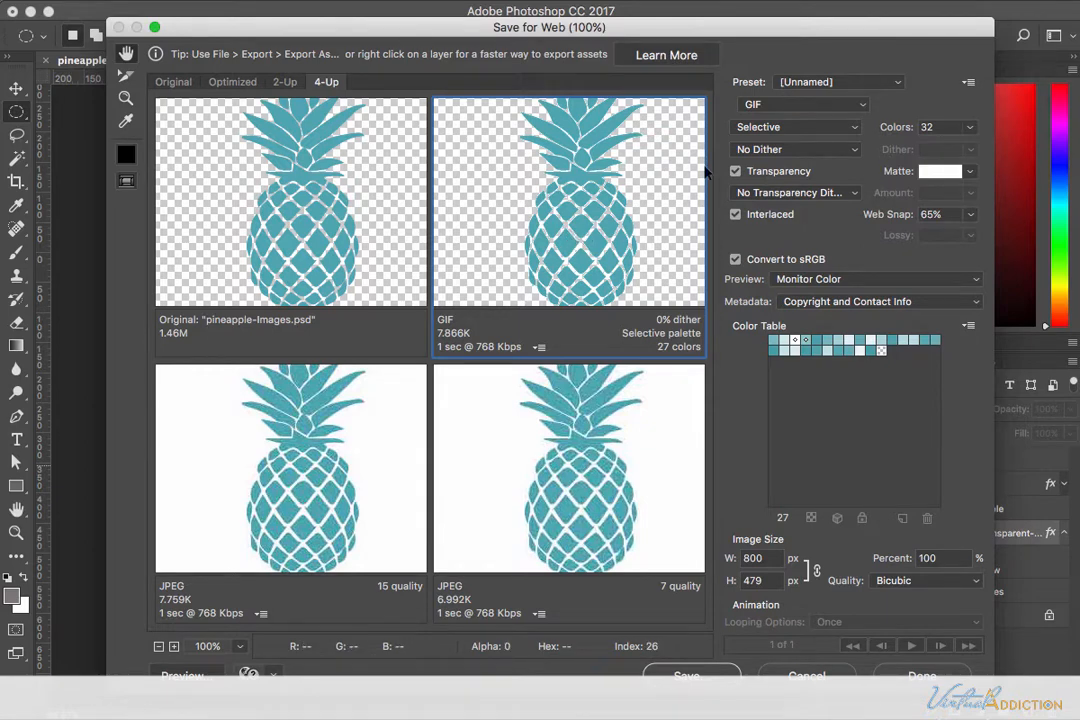
{"action": "left_click", "coordinate": [735, 171]}
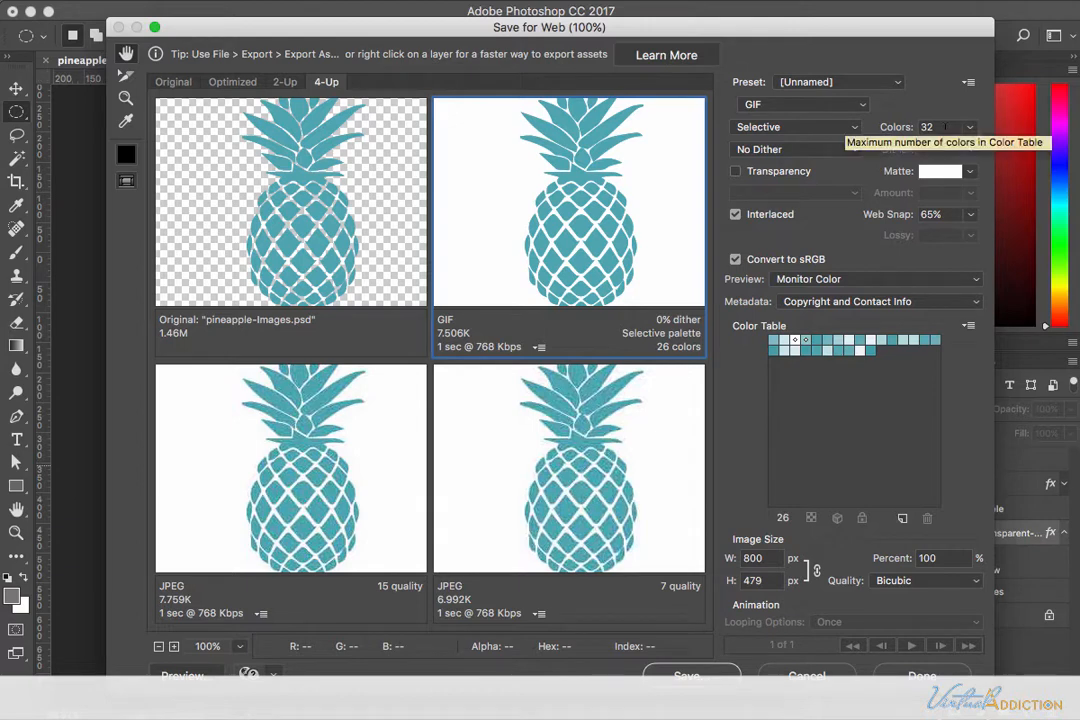
Step: Try reducing the GIF preview to 16, 8, 4 and 2 colors, comparing the pineapple's edges
{"action": "left_click", "coordinate": [969, 127]}
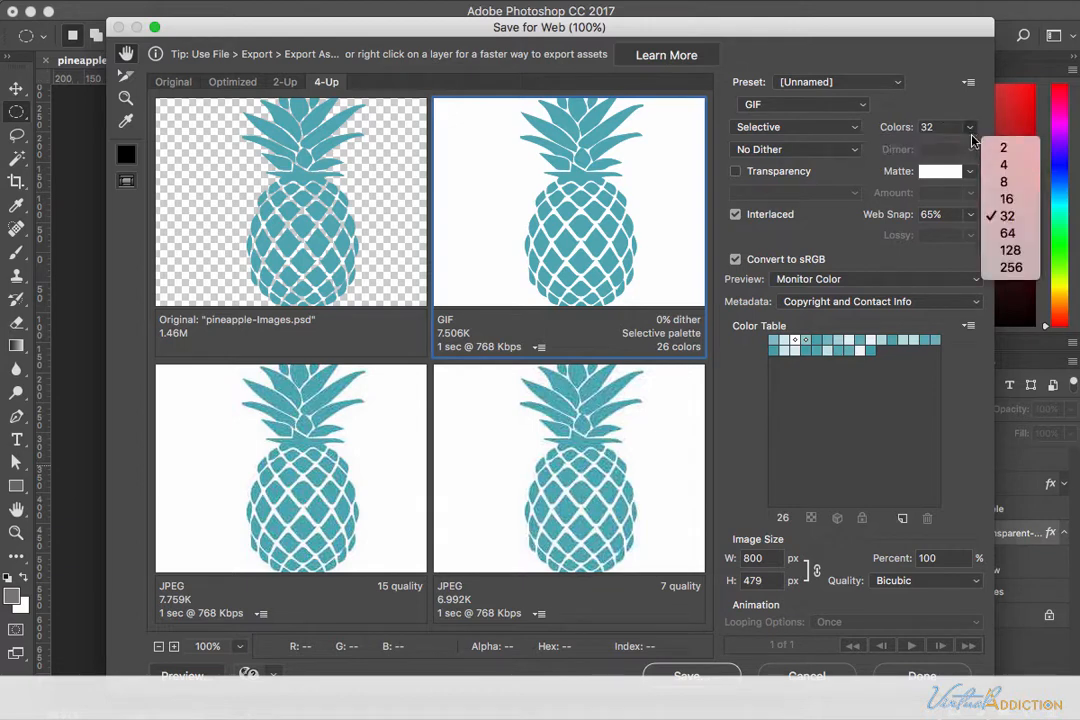
{"action": "left_click", "coordinate": [1006, 199]}
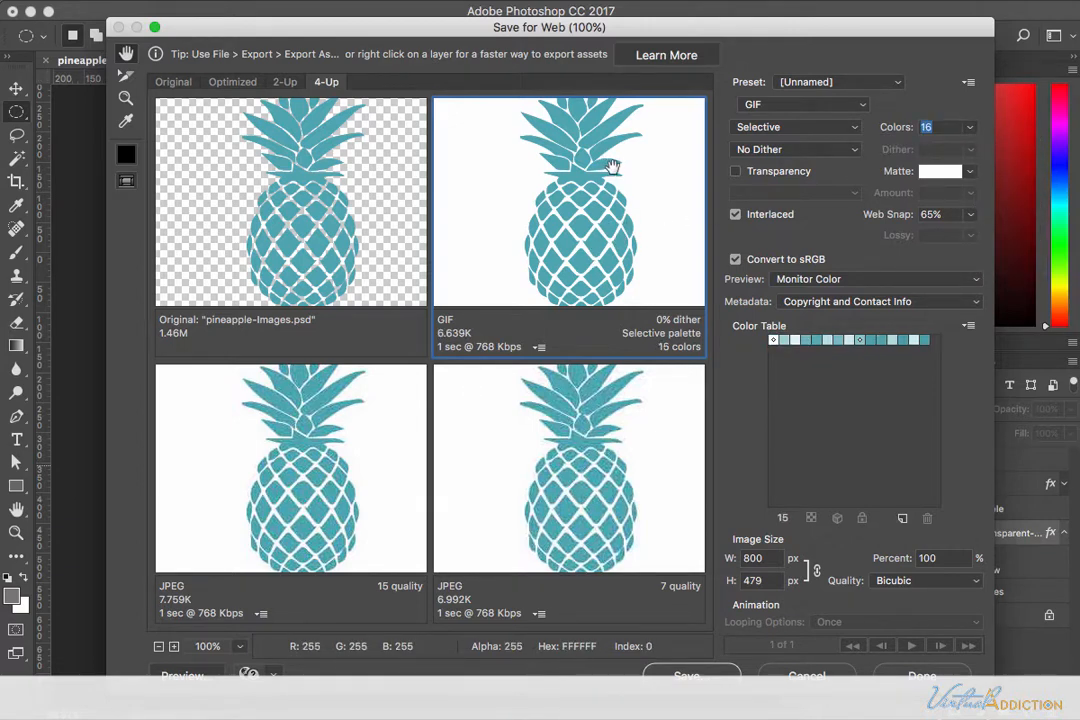
{"action": "left_click", "coordinate": [970, 127]}
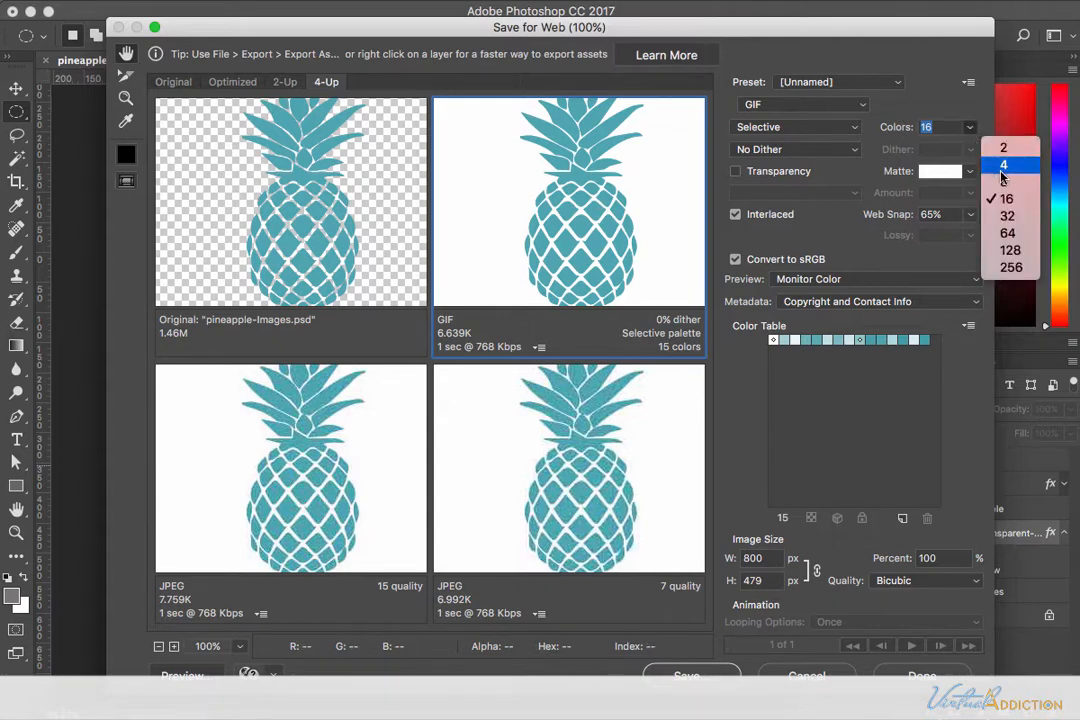
{"action": "left_click", "coordinate": [1003, 182]}
{"action": "left_click", "coordinate": [970, 127]}
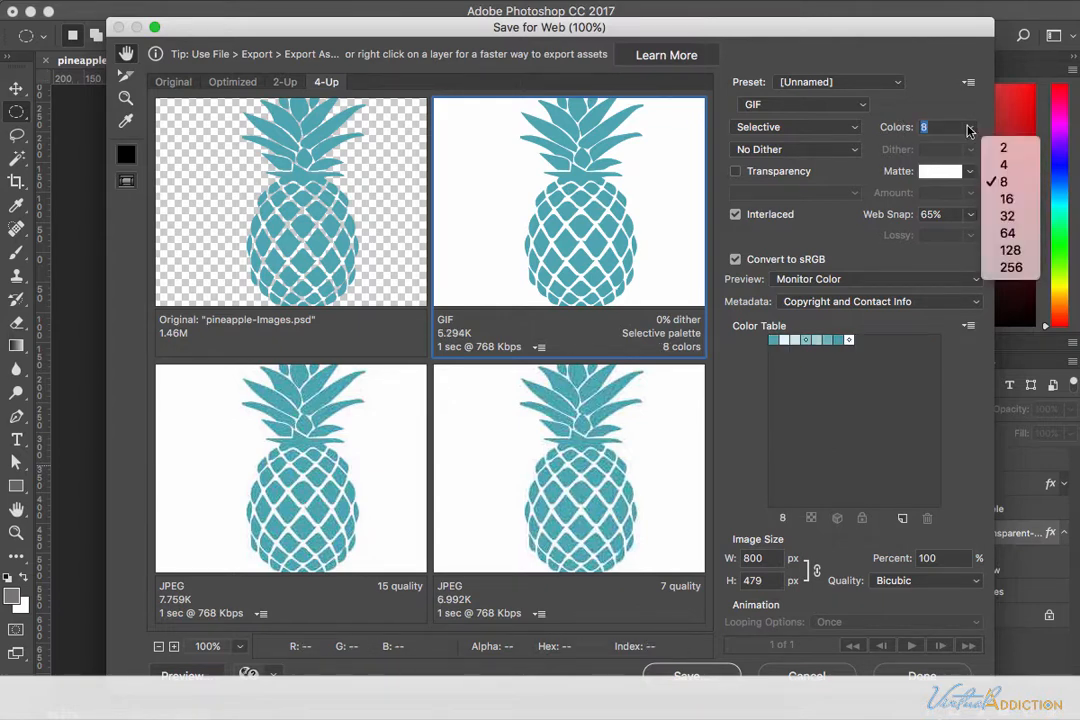
{"action": "left_click", "coordinate": [1000, 166]}
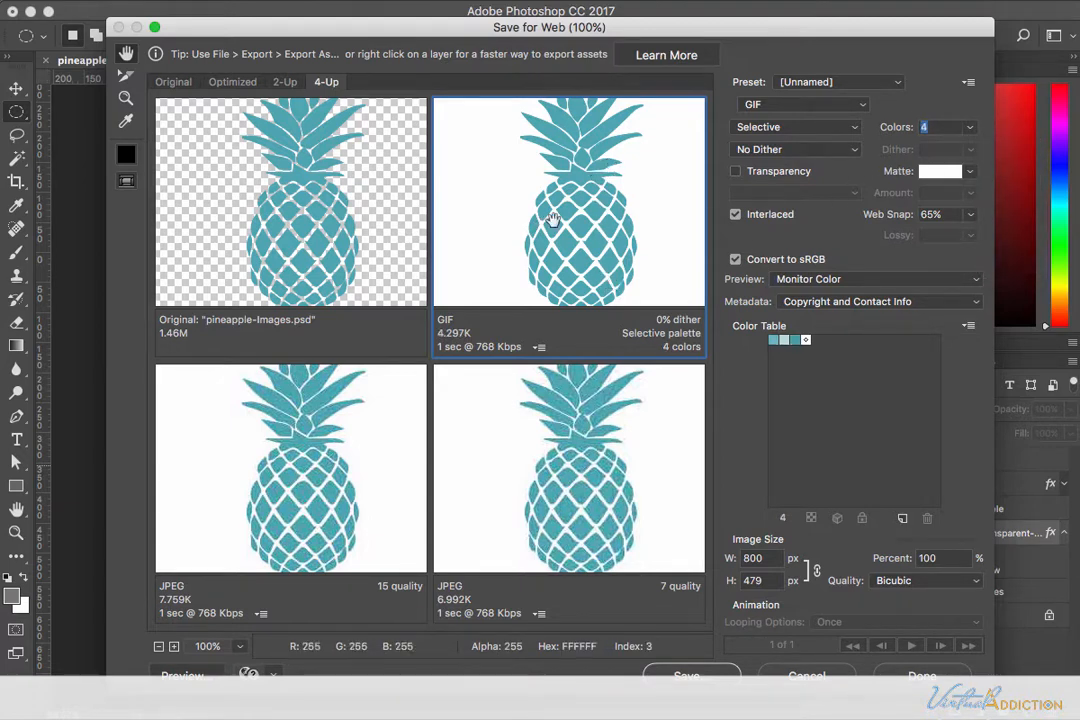
{"action": "left_click", "coordinate": [970, 127]}
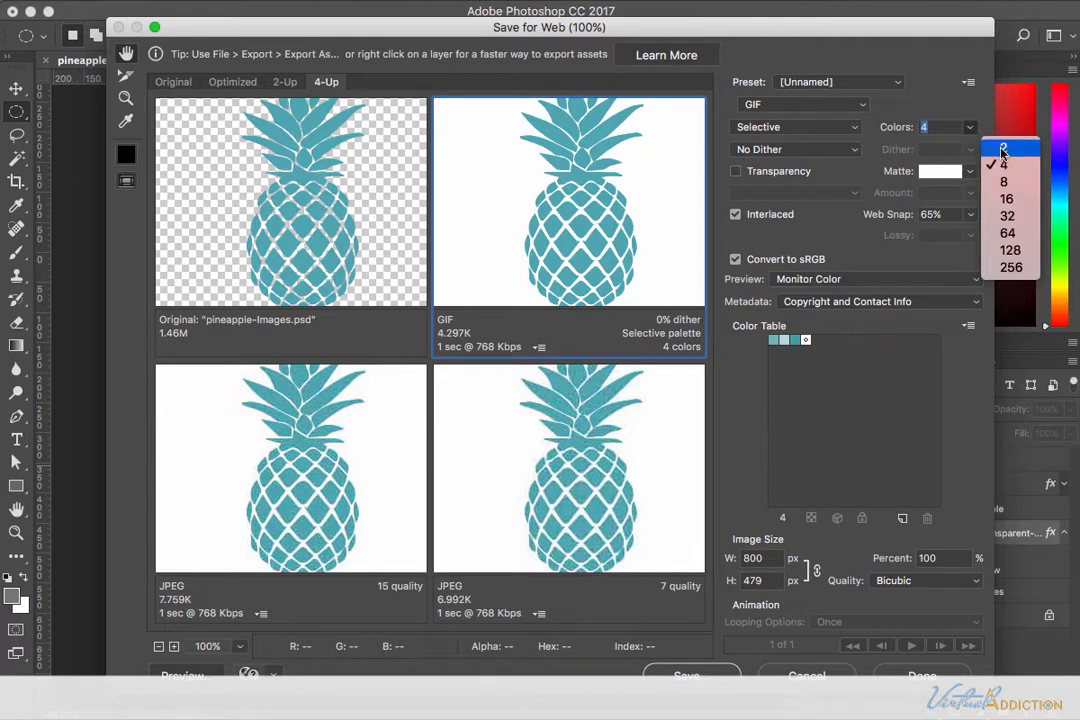
{"action": "key", "text": "Return"}
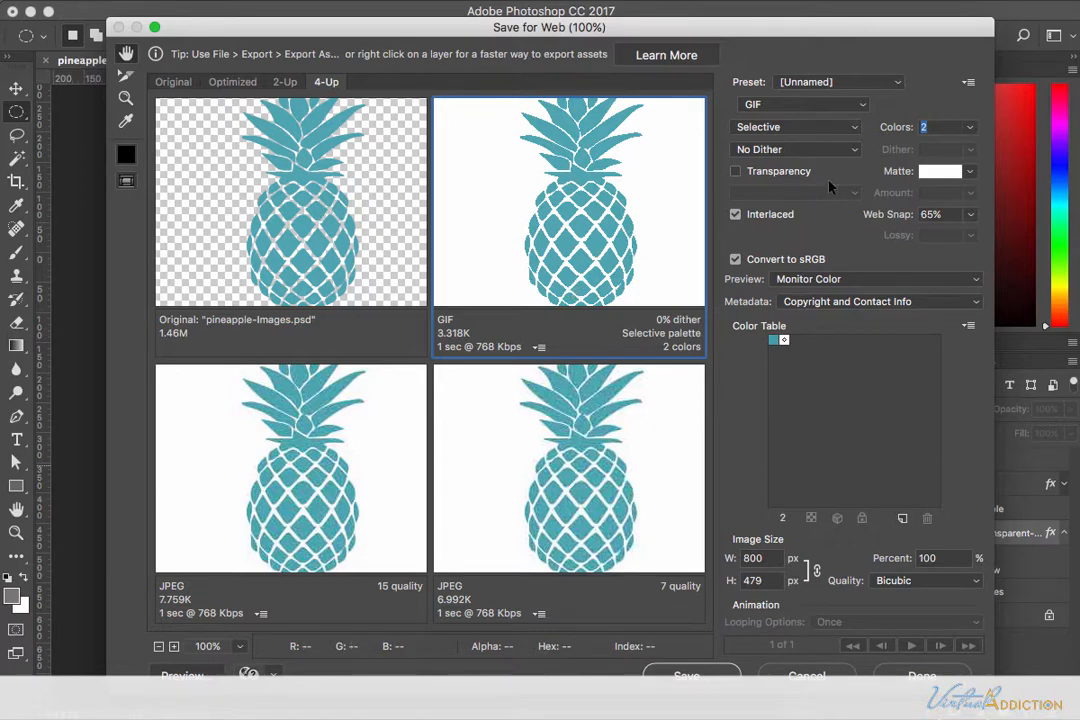
Step: Set the GIF preview to 4 colors and start saving the optimized image
{"action": "left_click", "coordinate": [969, 127]}
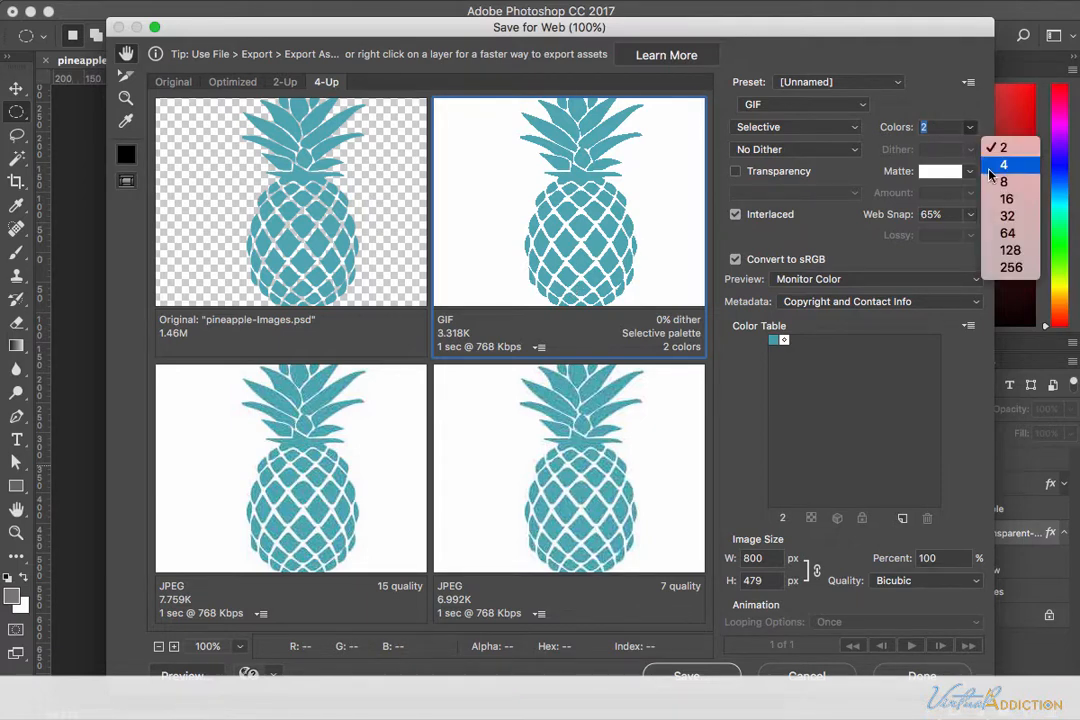
{"action": "left_click", "coordinate": [1000, 166]}
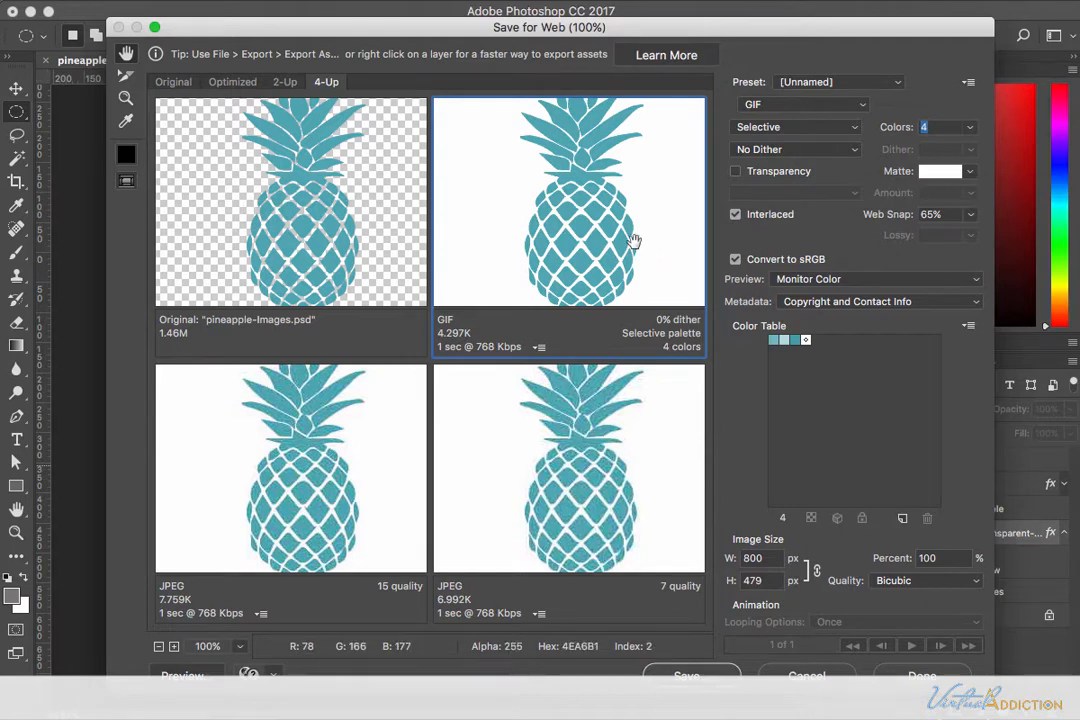
{"action": "left_click", "coordinate": [688, 678]}
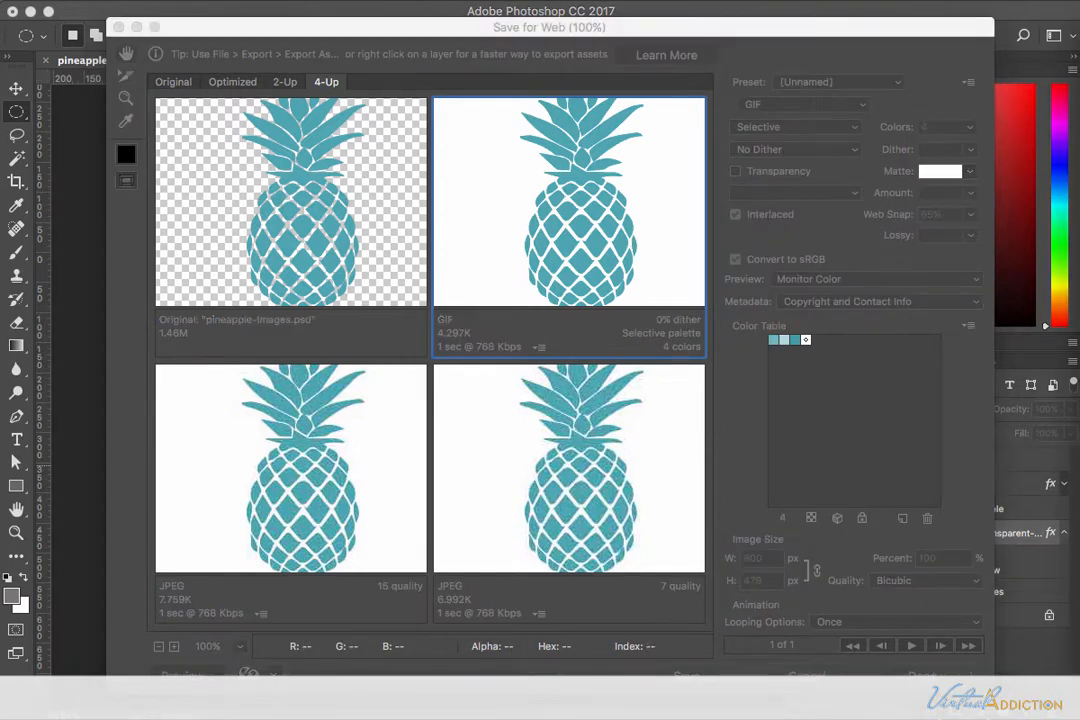